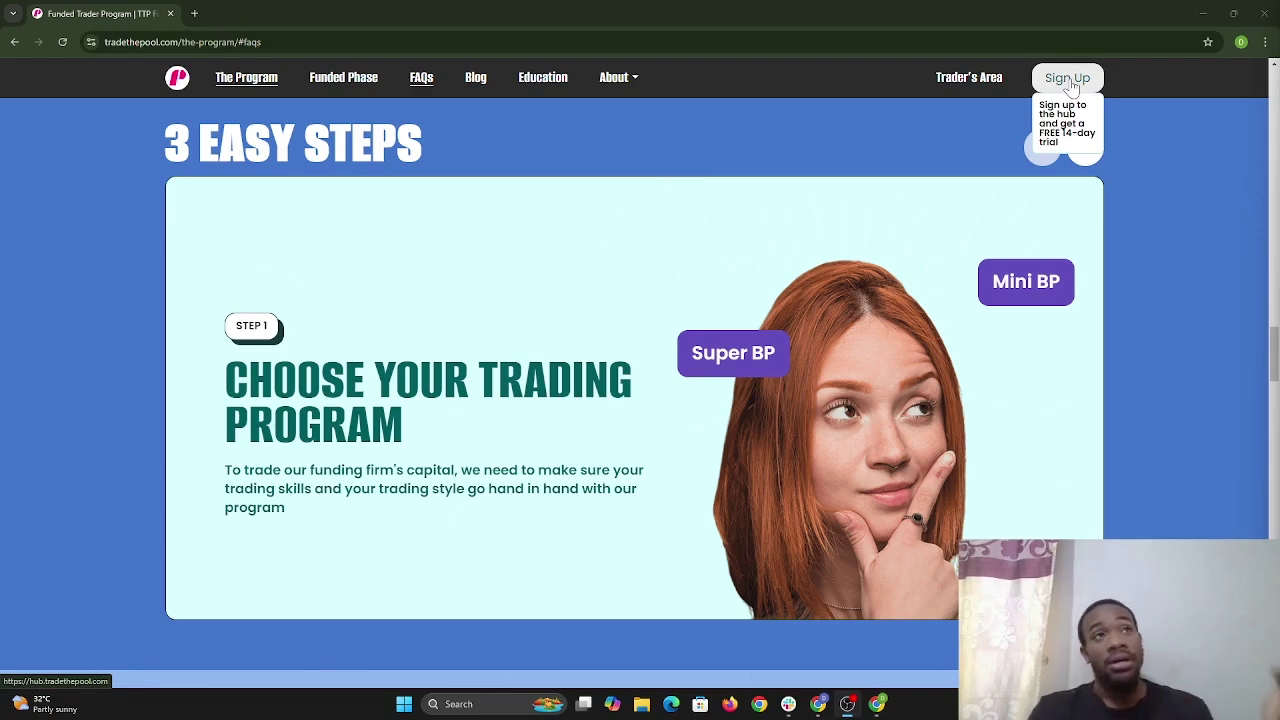
Open the trader hub from the sign-up link, begin a new order and start the process for the Day Trading Evaluation program
click(1071, 87)
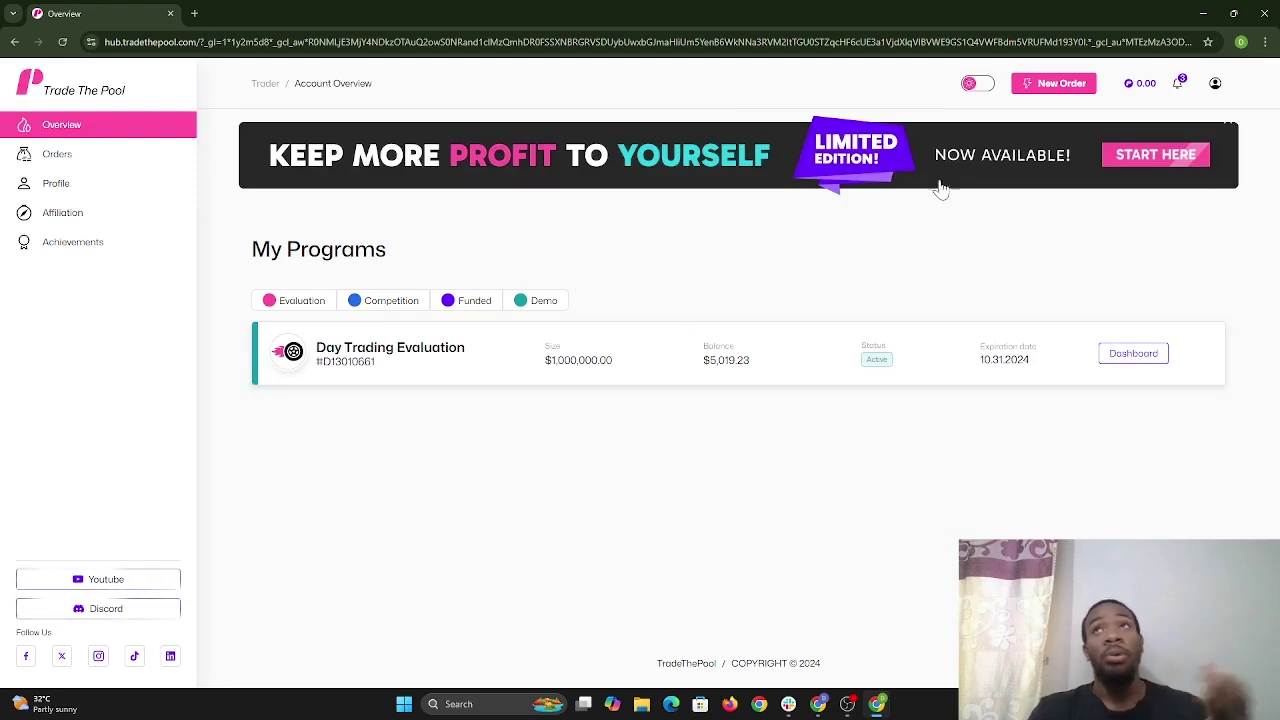
click(1055, 88)
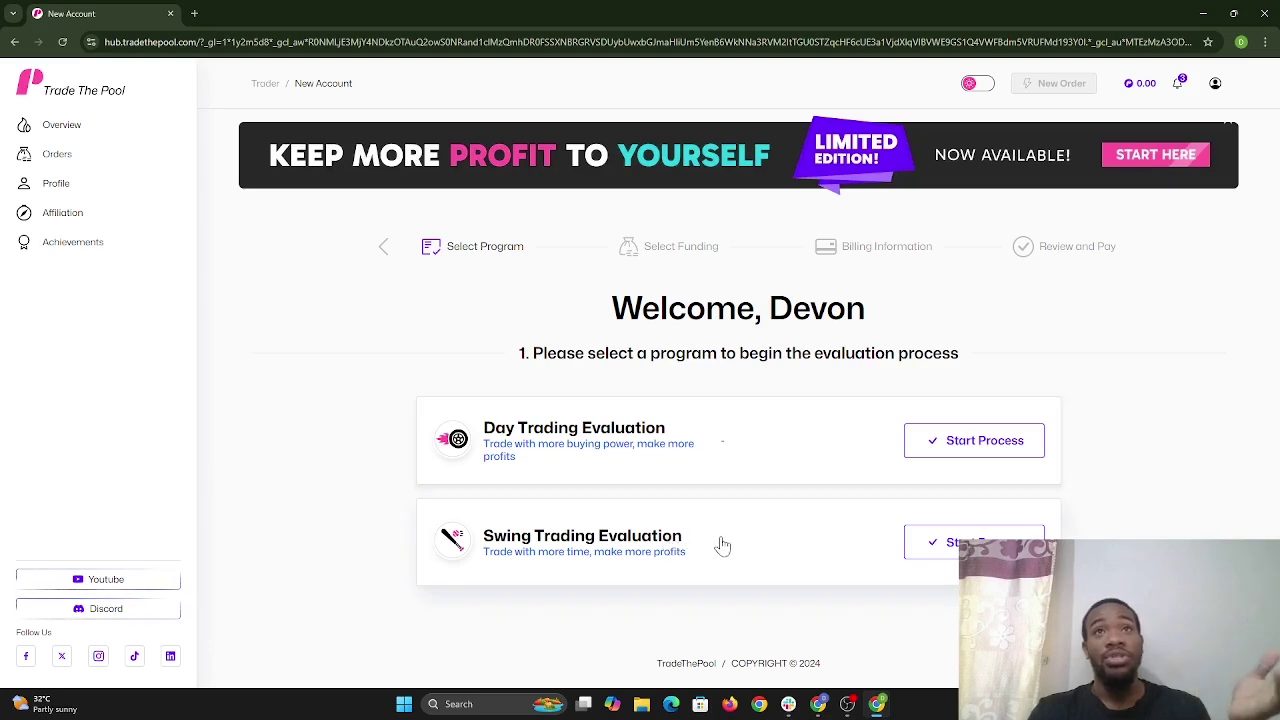
click(958, 443)
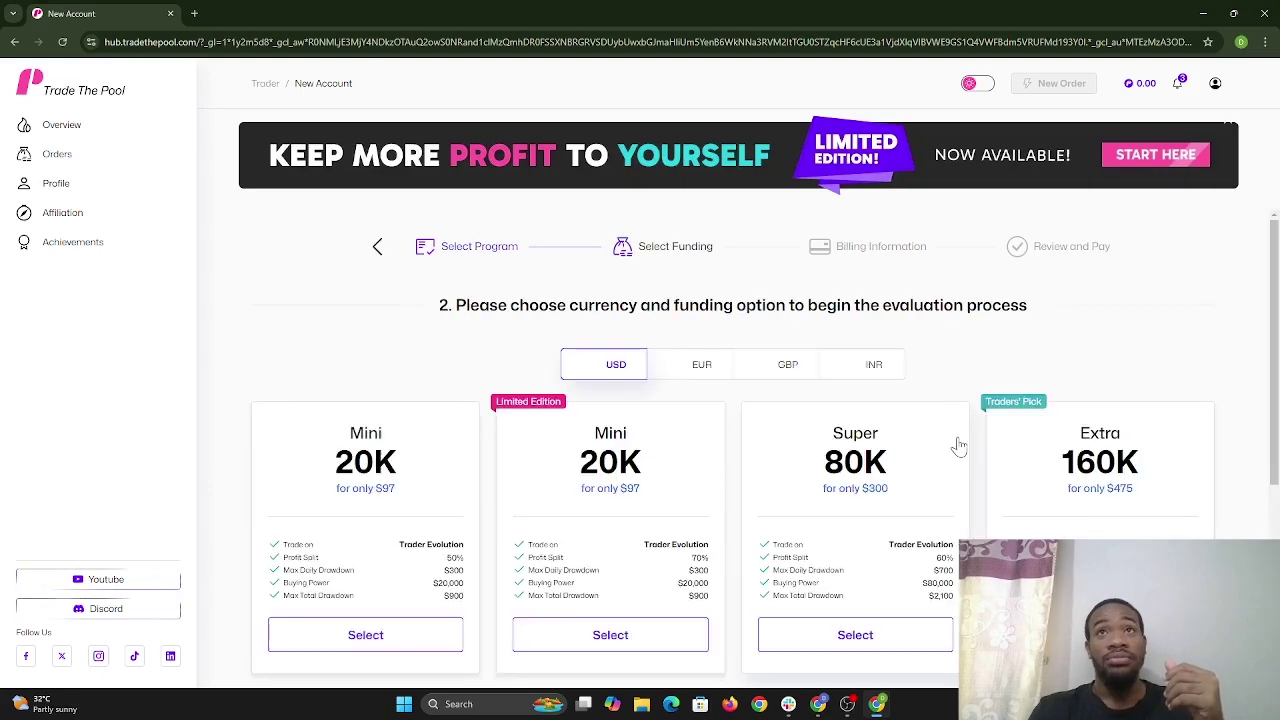
Examine the Day Trading Evaluation funding options, from Mini 20K to Ultimate 260K, comparing their prices, profit splits and drawdown limits
scroll(800, 517, down, 3)
scroll(800, 517, up, 2)
scroll(800, 517, down, 2)
scroll(800, 517, up, 2)
scroll(800, 517, down, 3)
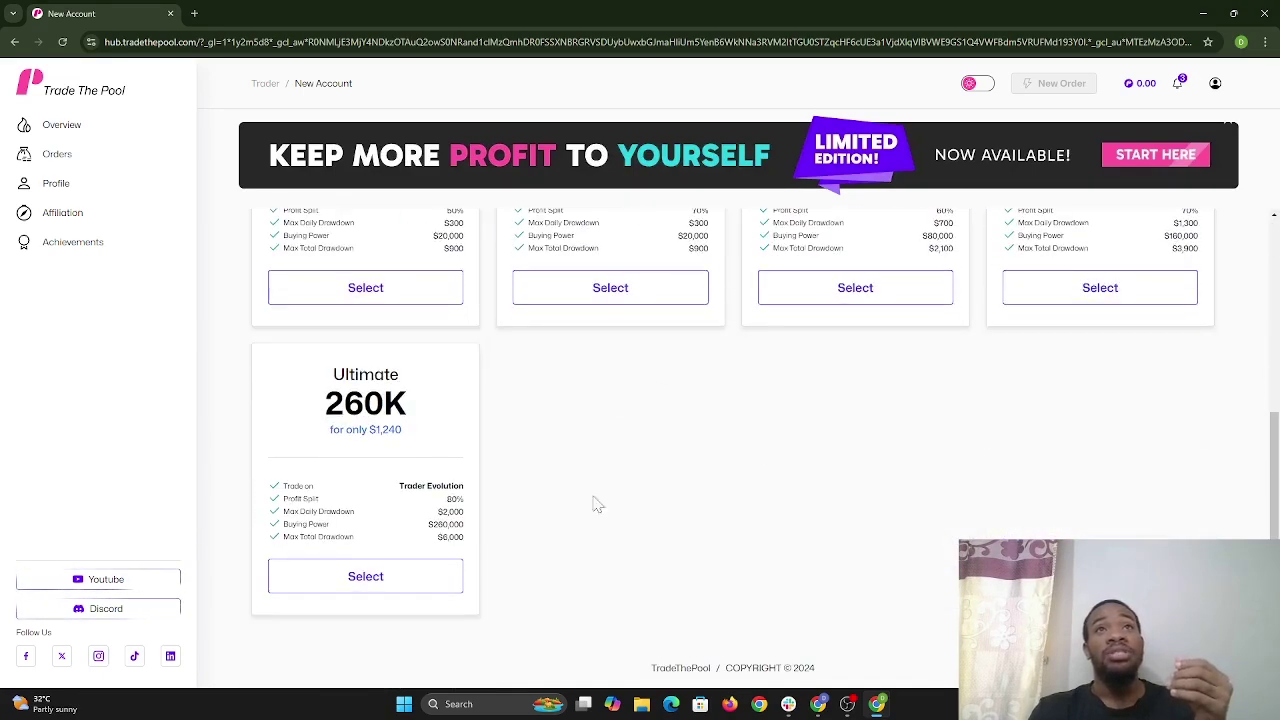
scroll(700, 530, up, 5)
scroll(700, 530, down, 5)
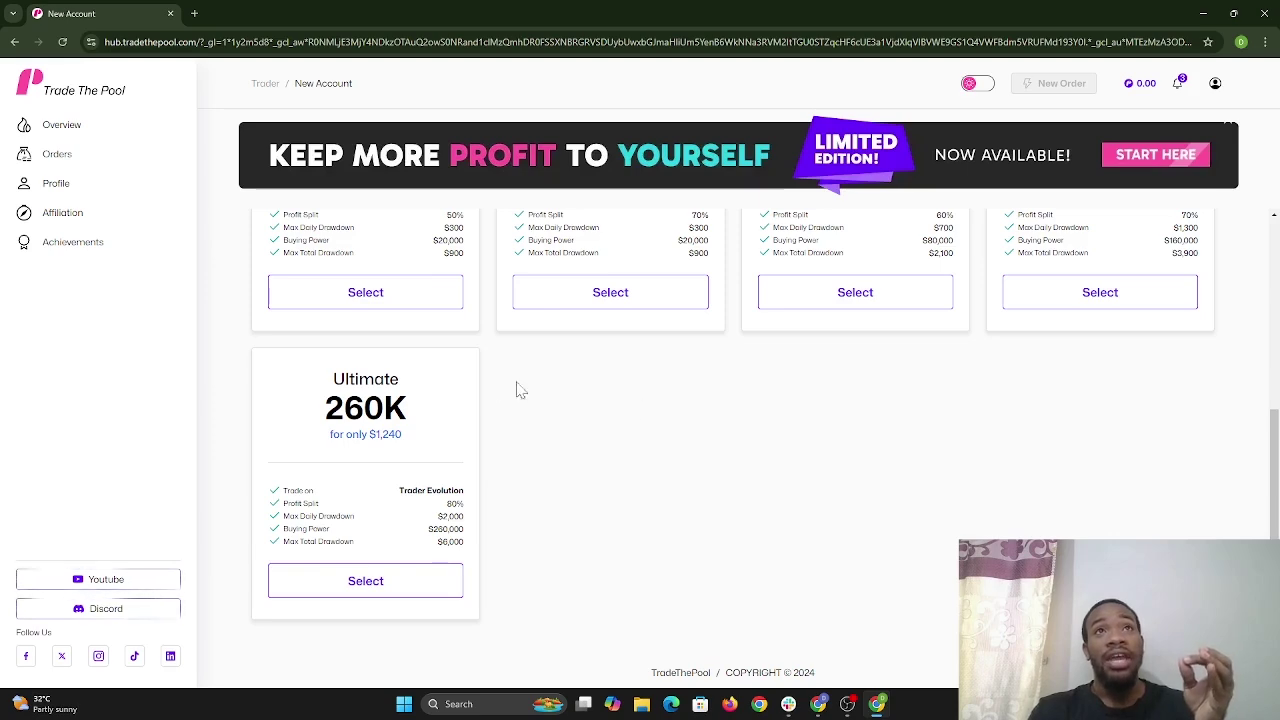
scroll(640, 410, up, 2)
scroll(655, 410, up, 1)
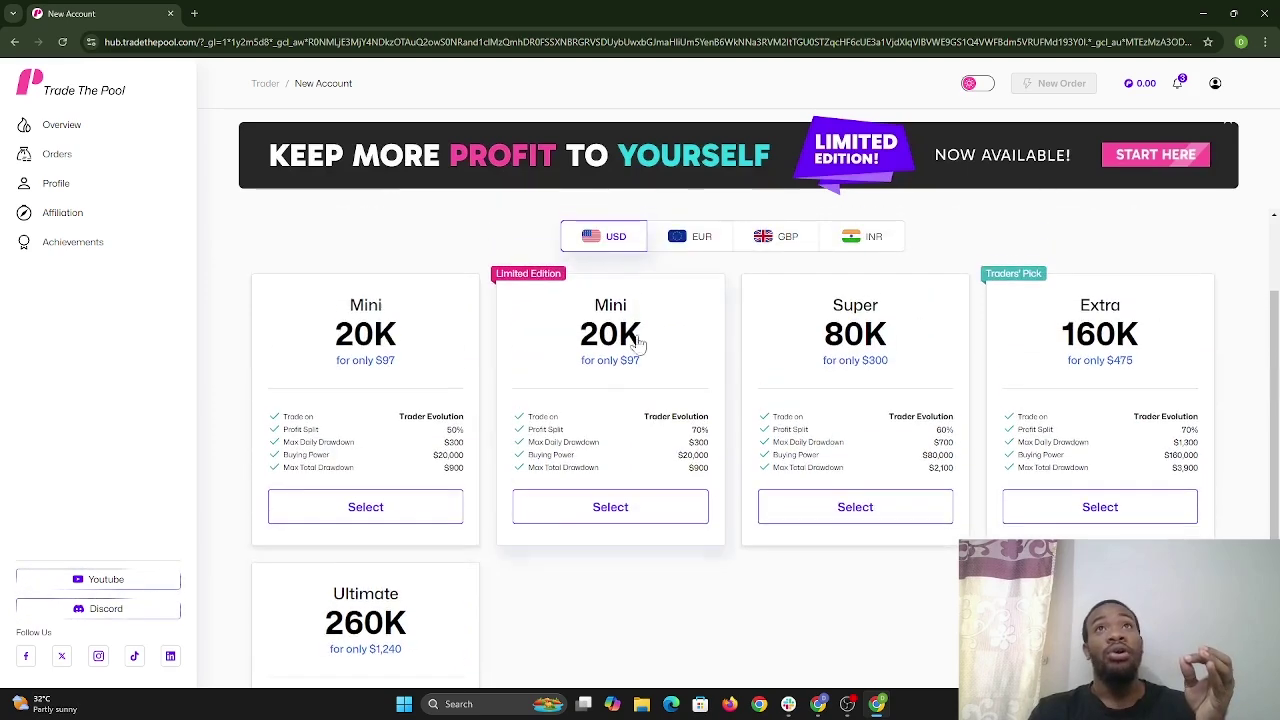
scroll(812, 570, down, 3)
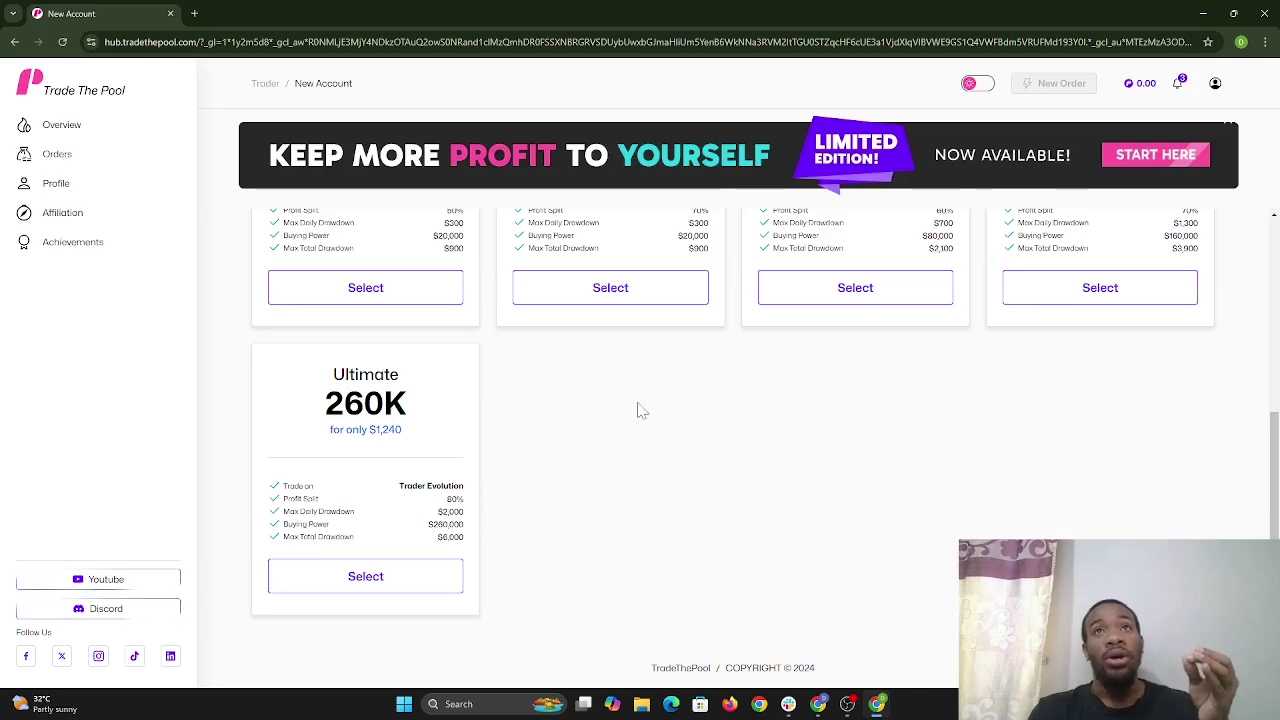
scroll(728, 425, up, 2)
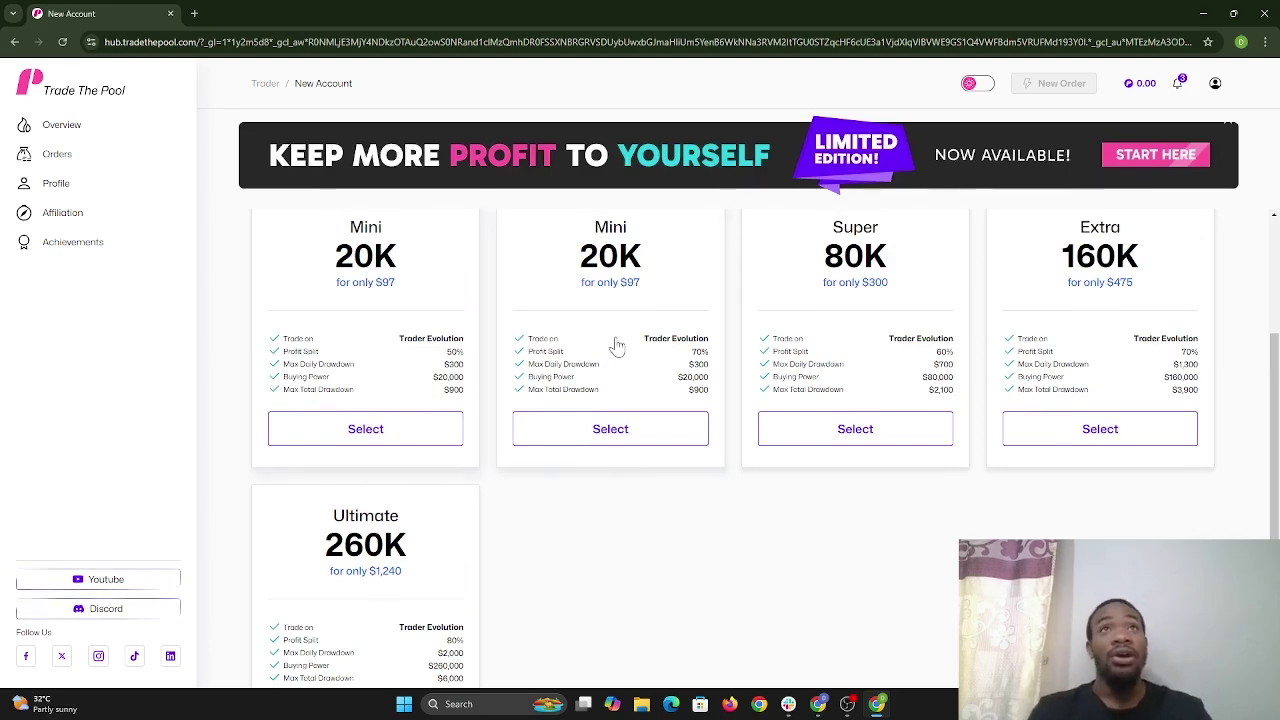
scroll(791, 551, down, 2)
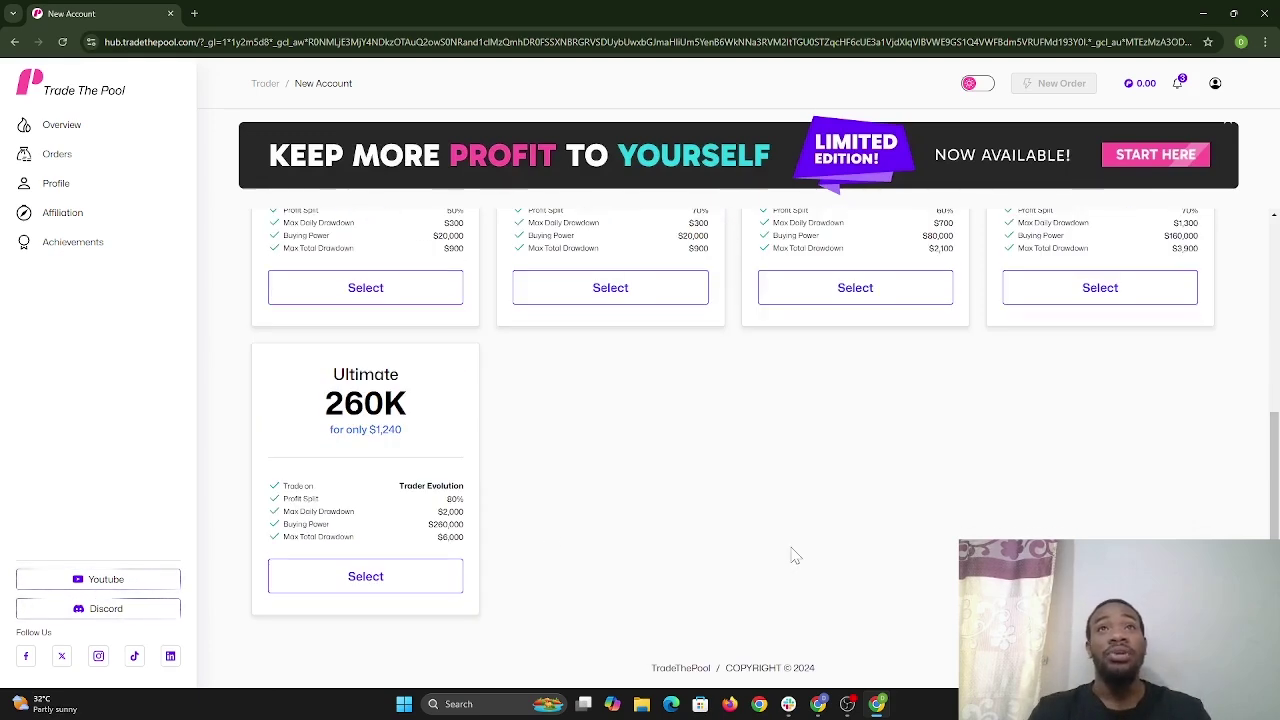
scroll(793, 557, up, 4)
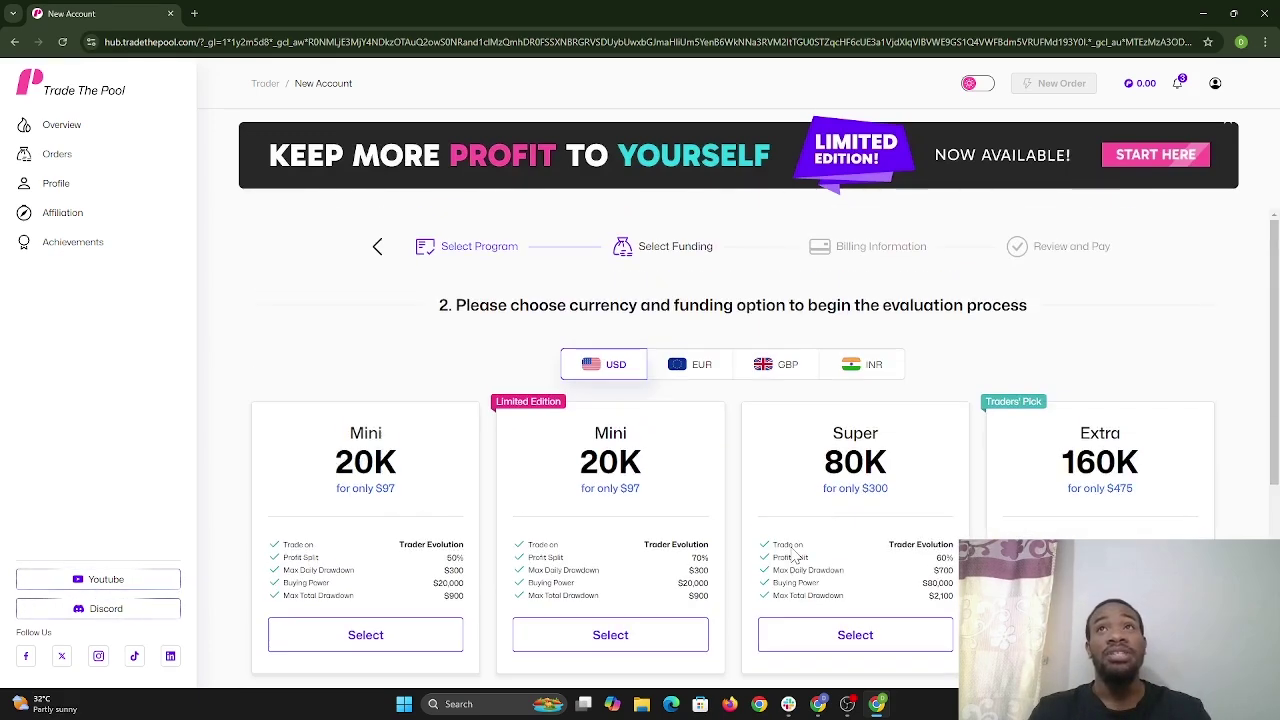
Return to the account overview, open the Day Trading Evaluation dashboard and display its account credentials
click(86, 134)
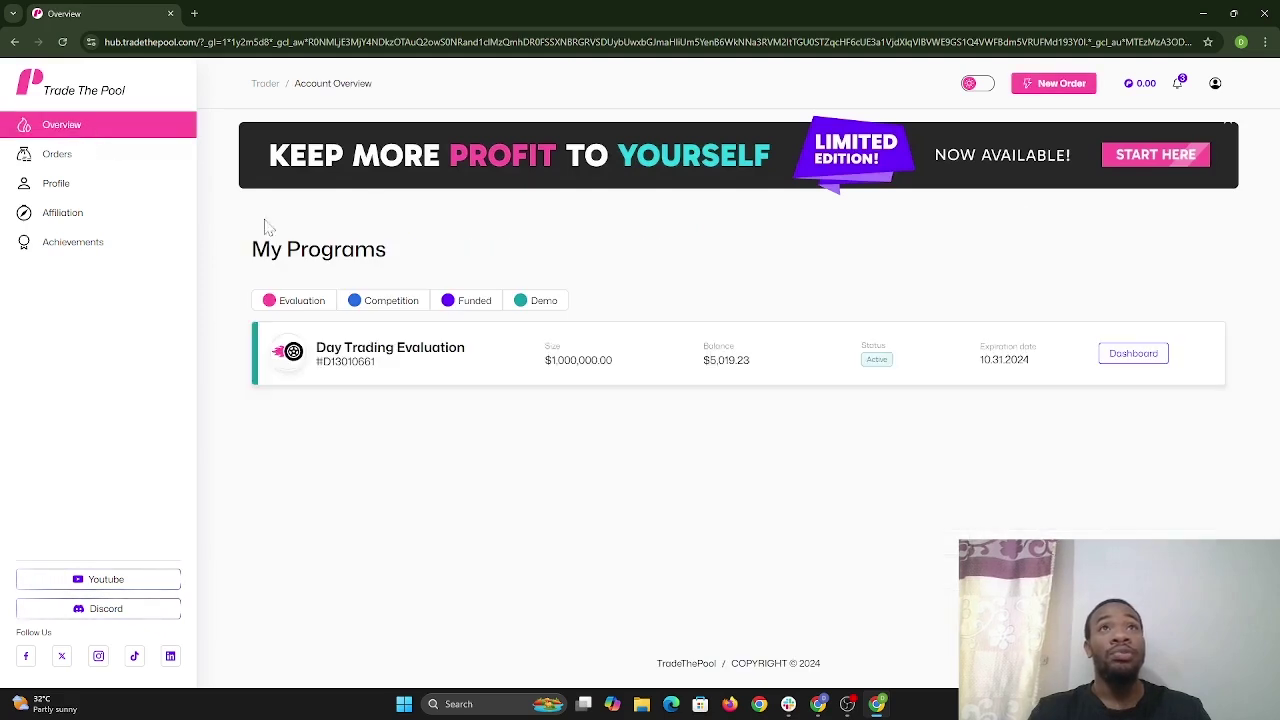
click(1133, 355)
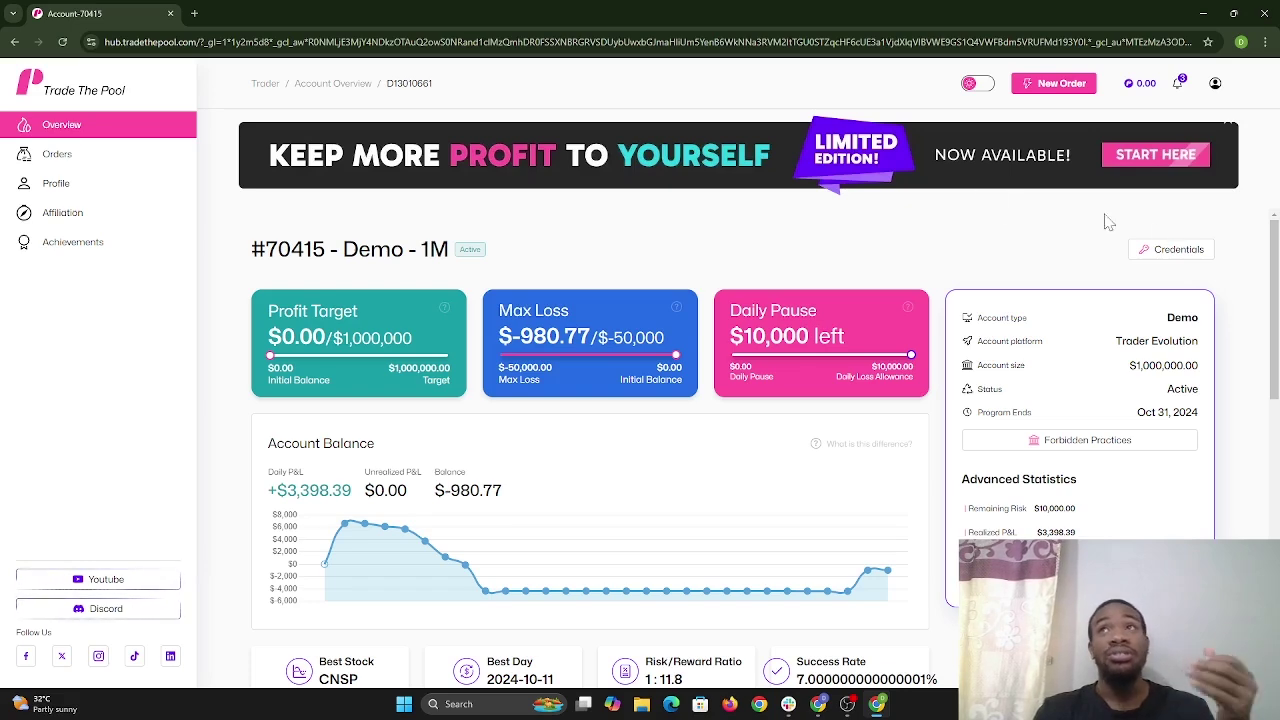
click(1172, 249)
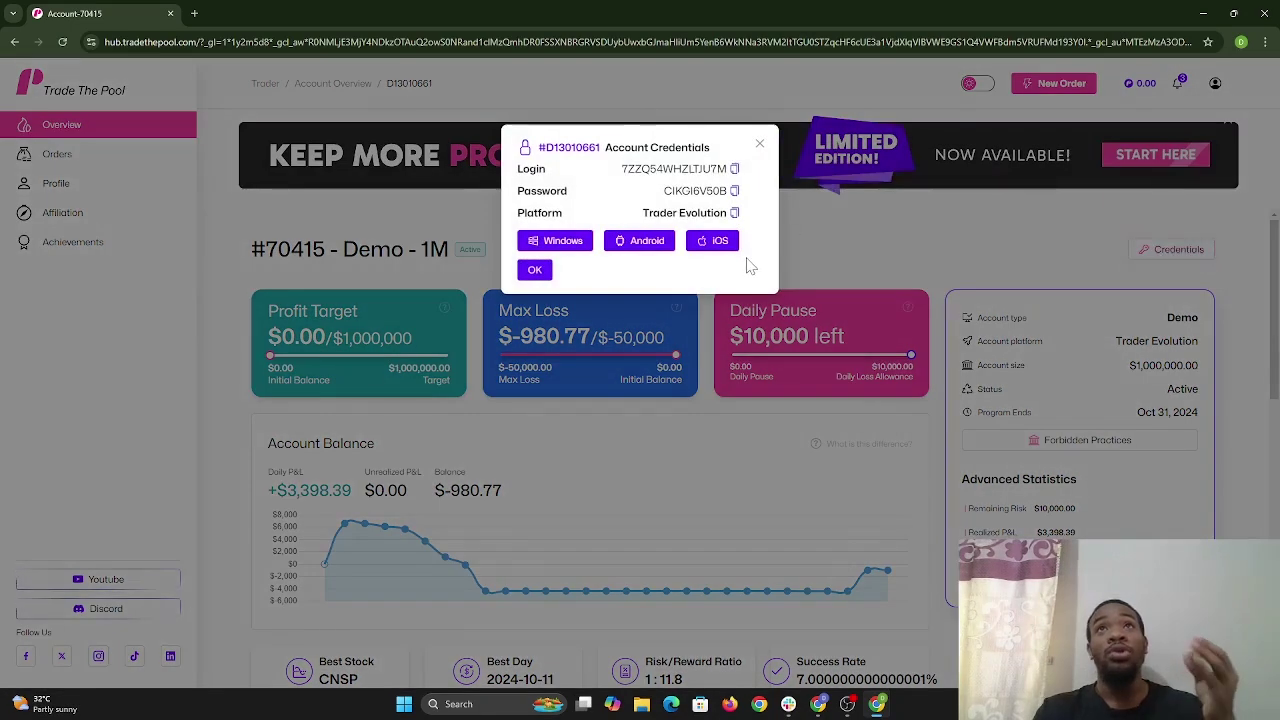
click(849, 256)
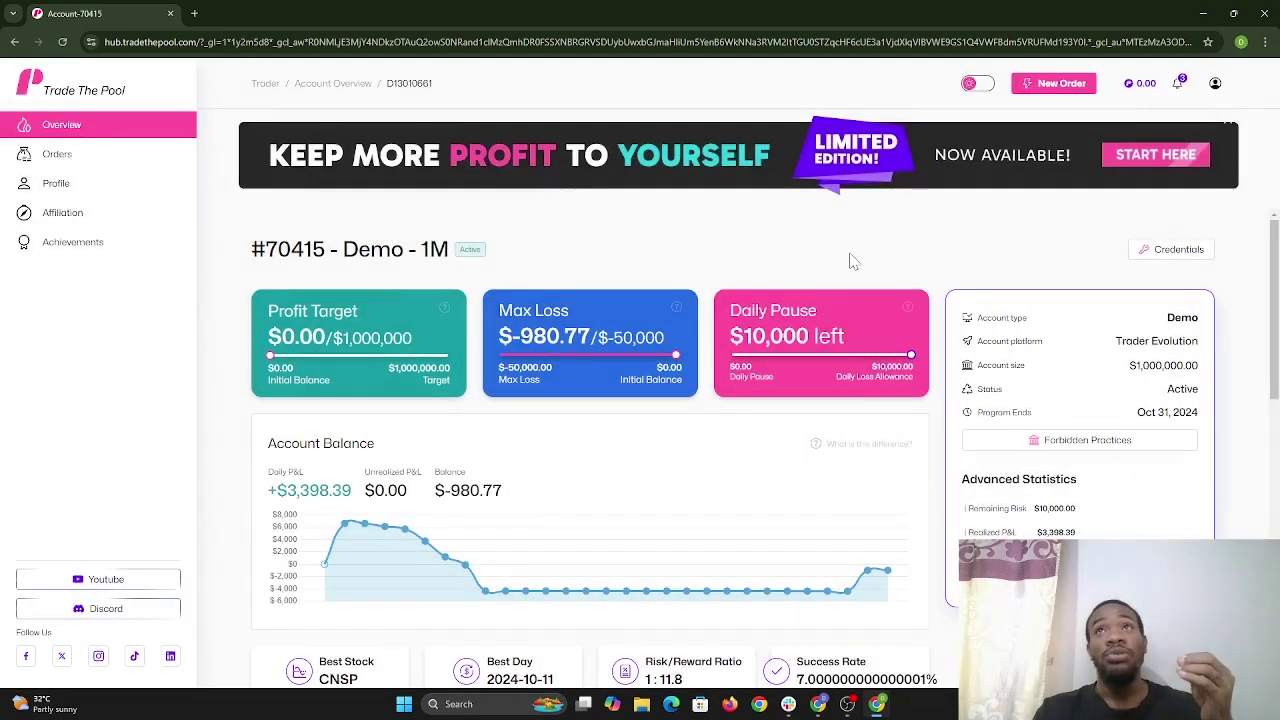
click(1174, 256)
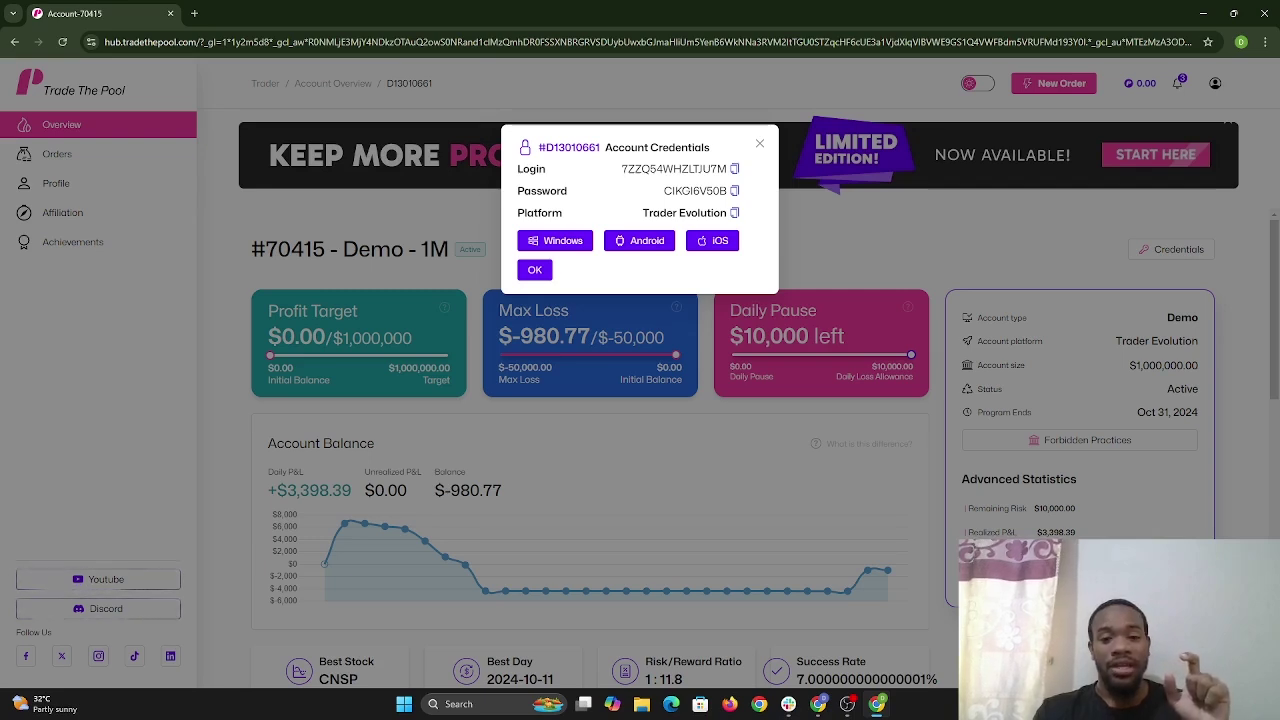
View the Downloads folder in File Explorer, then return to the account credentials in the browser
key(super+e)
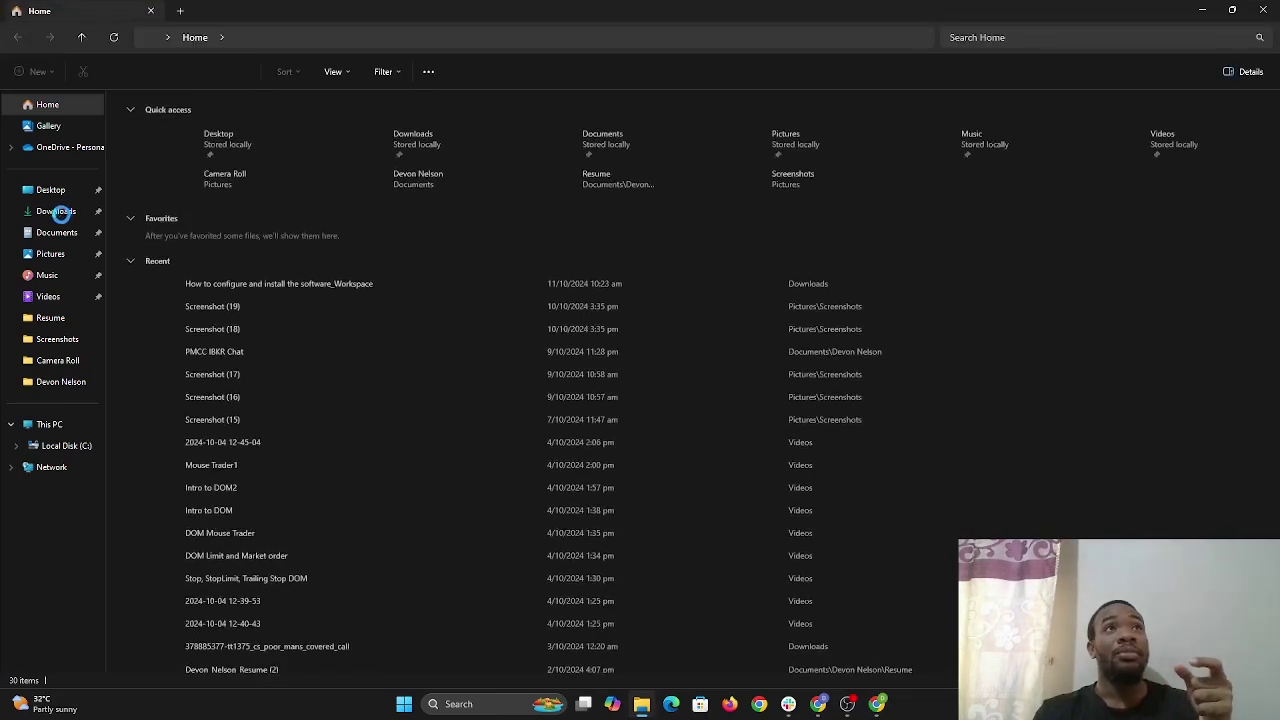
click(25, 213)
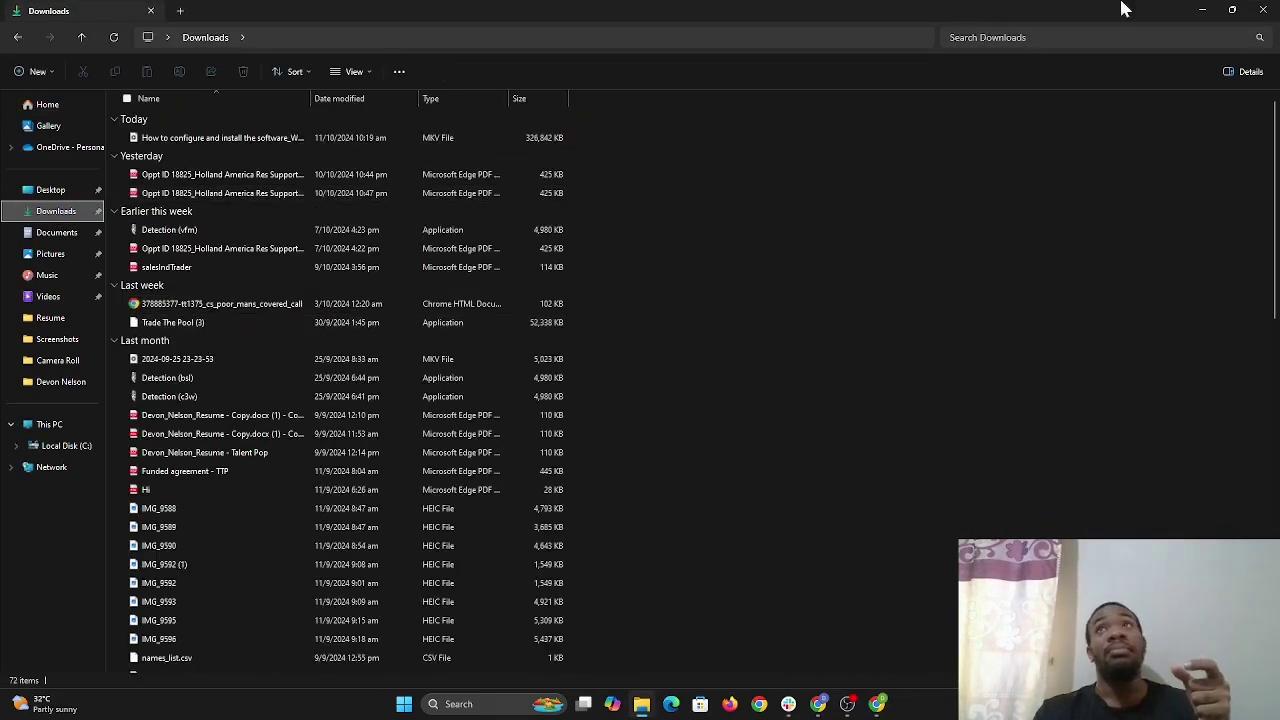
click(1202, 10)
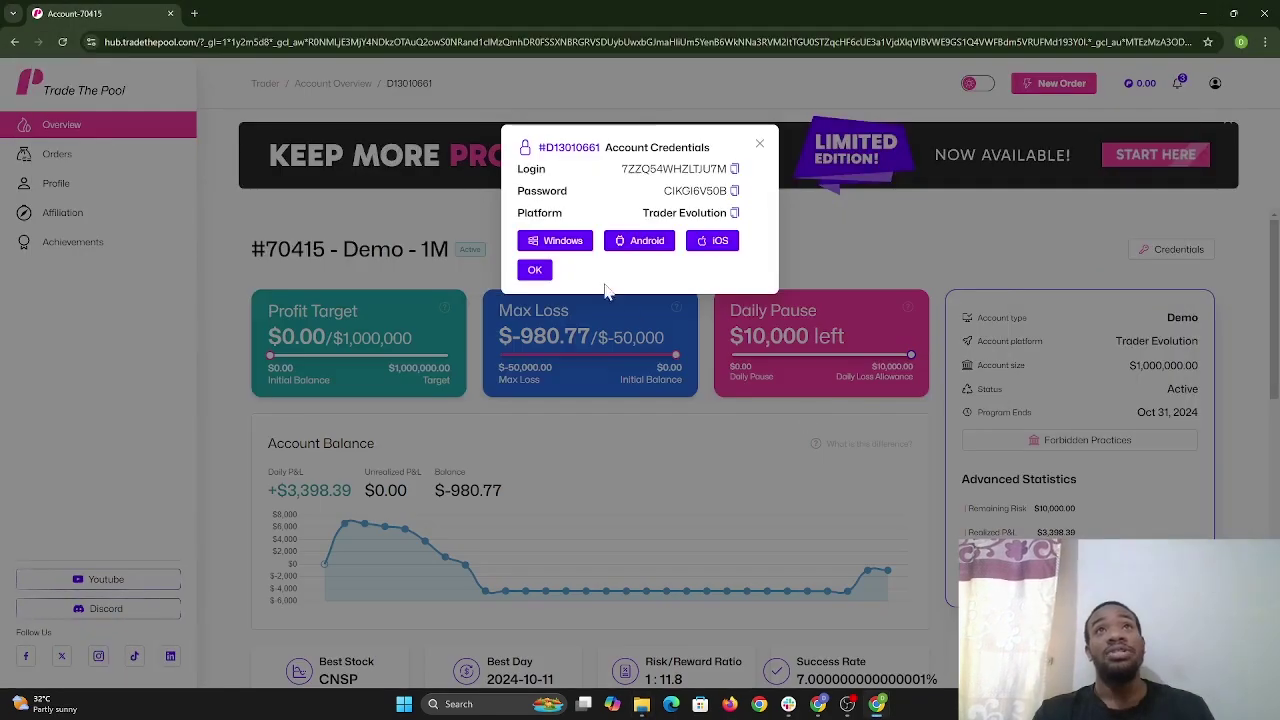
Download the Windows version of the platform from the account credentials and run the Trade The Pool (4) installer from the Downloads folder
click(560, 243)
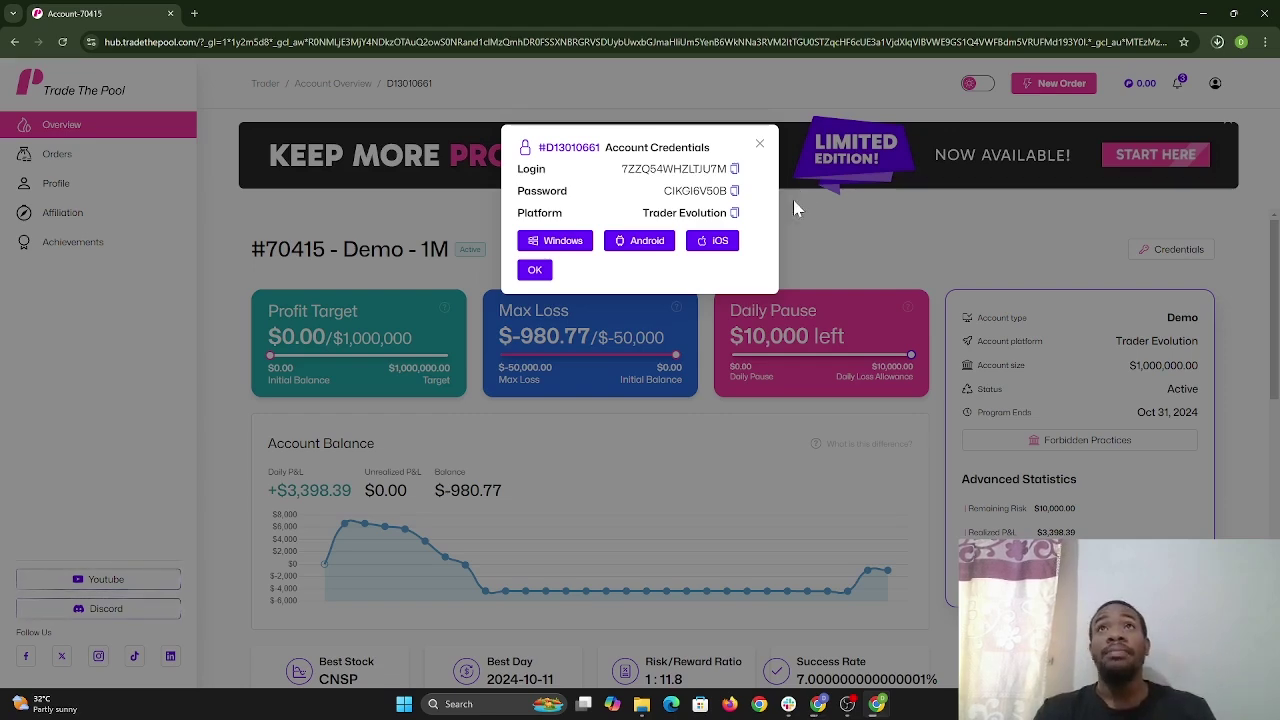
click(759, 146)
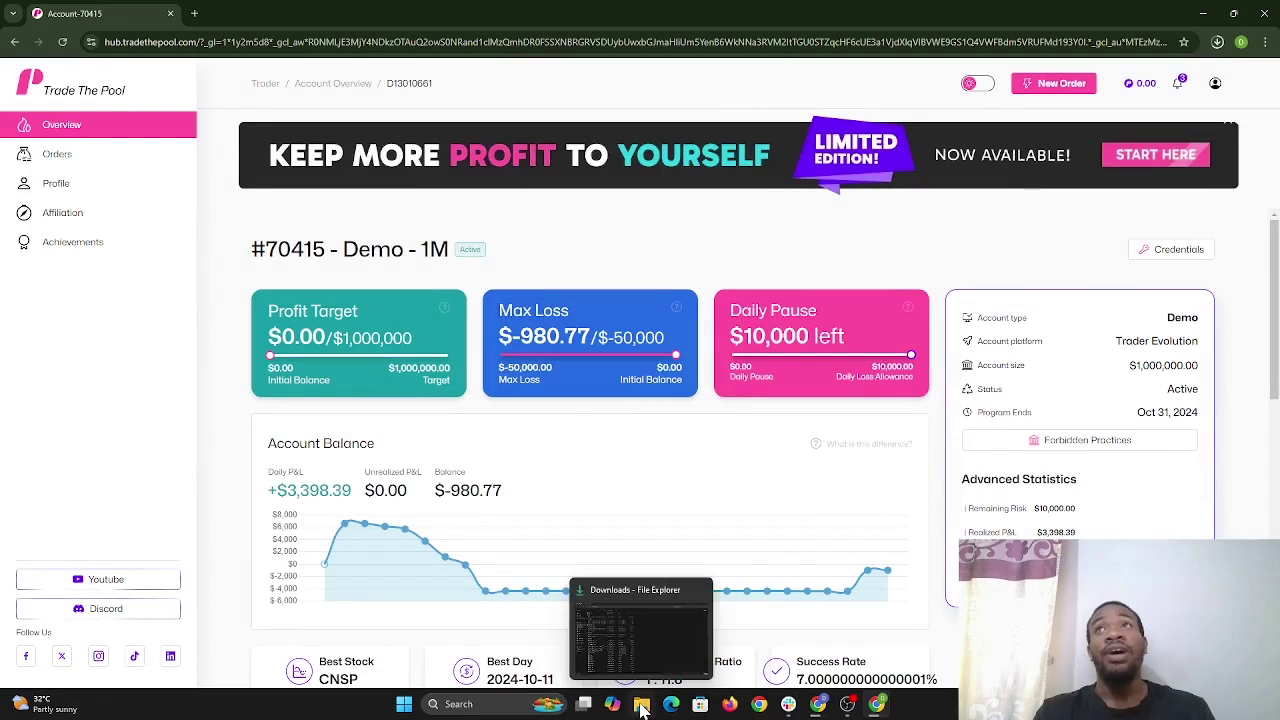
click(641, 706)
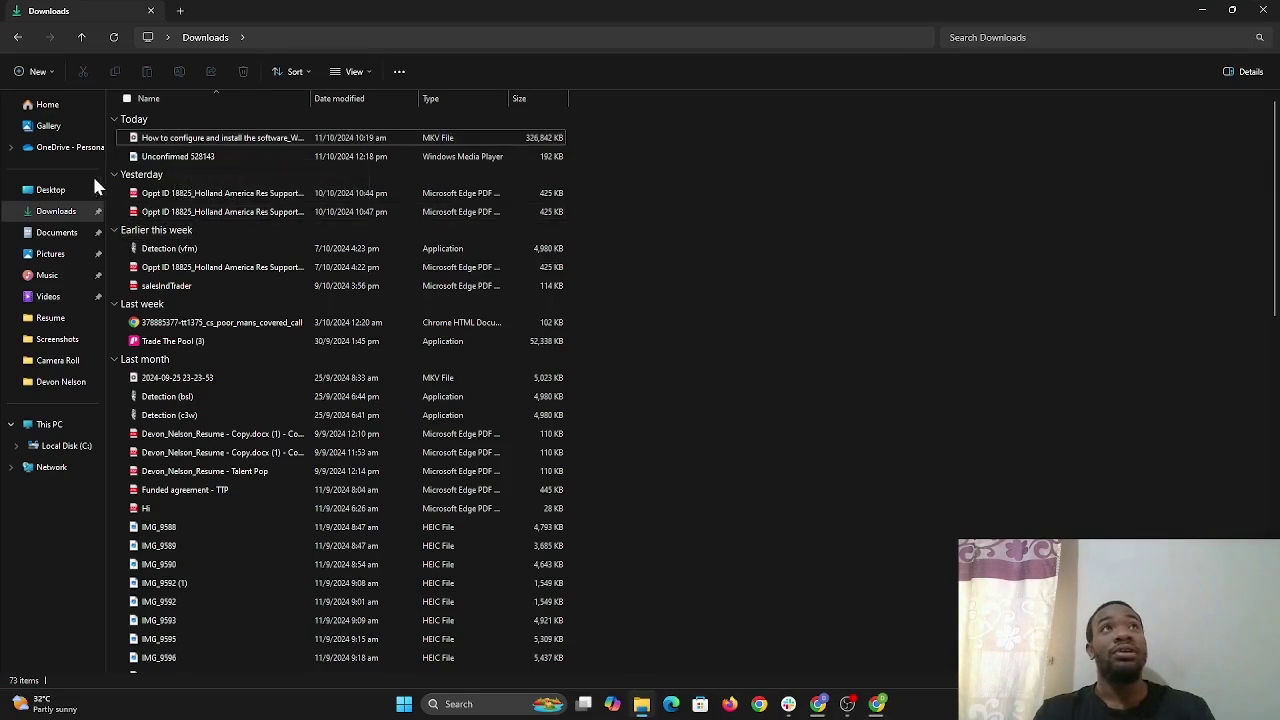
click(57, 219)
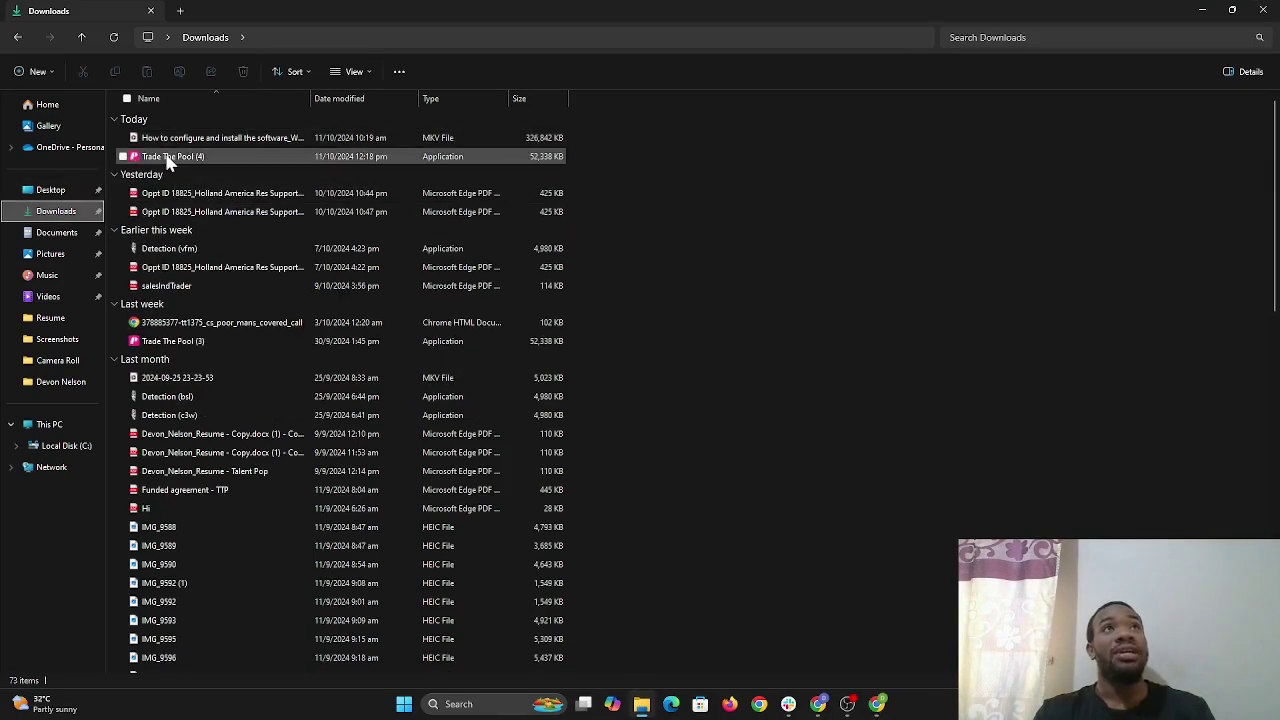
click(168, 160)
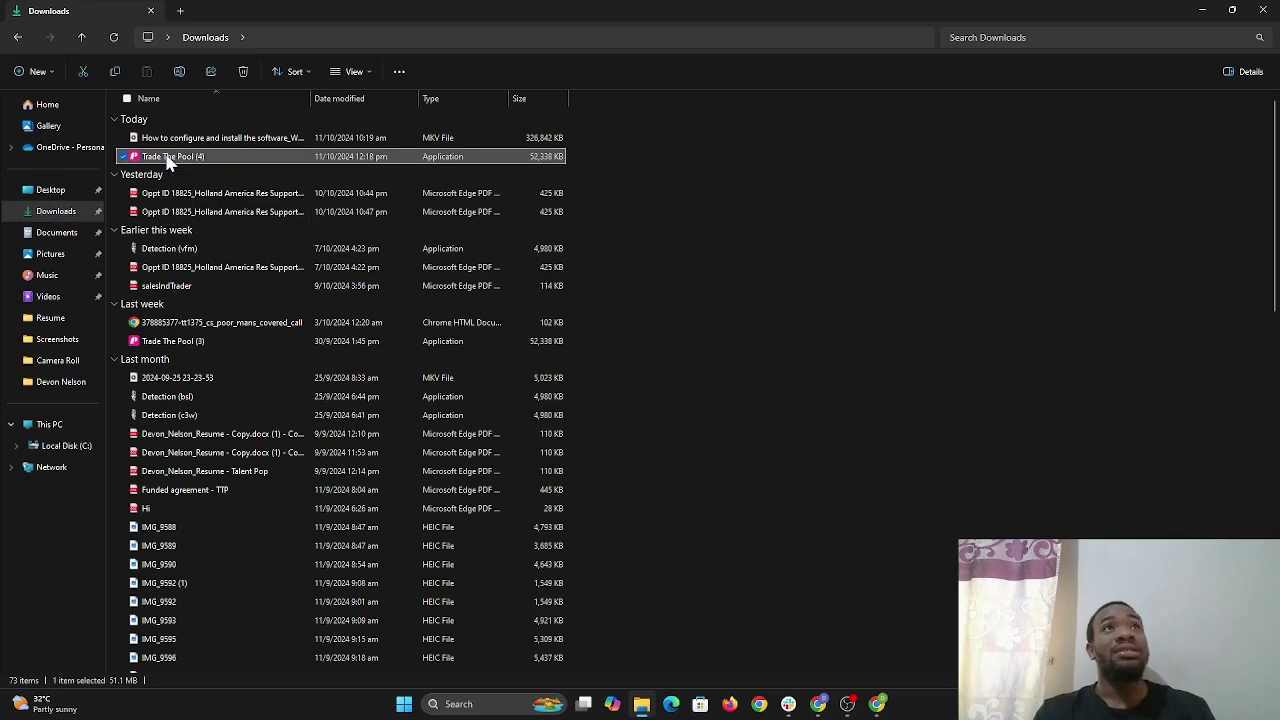
double_click(168, 162)
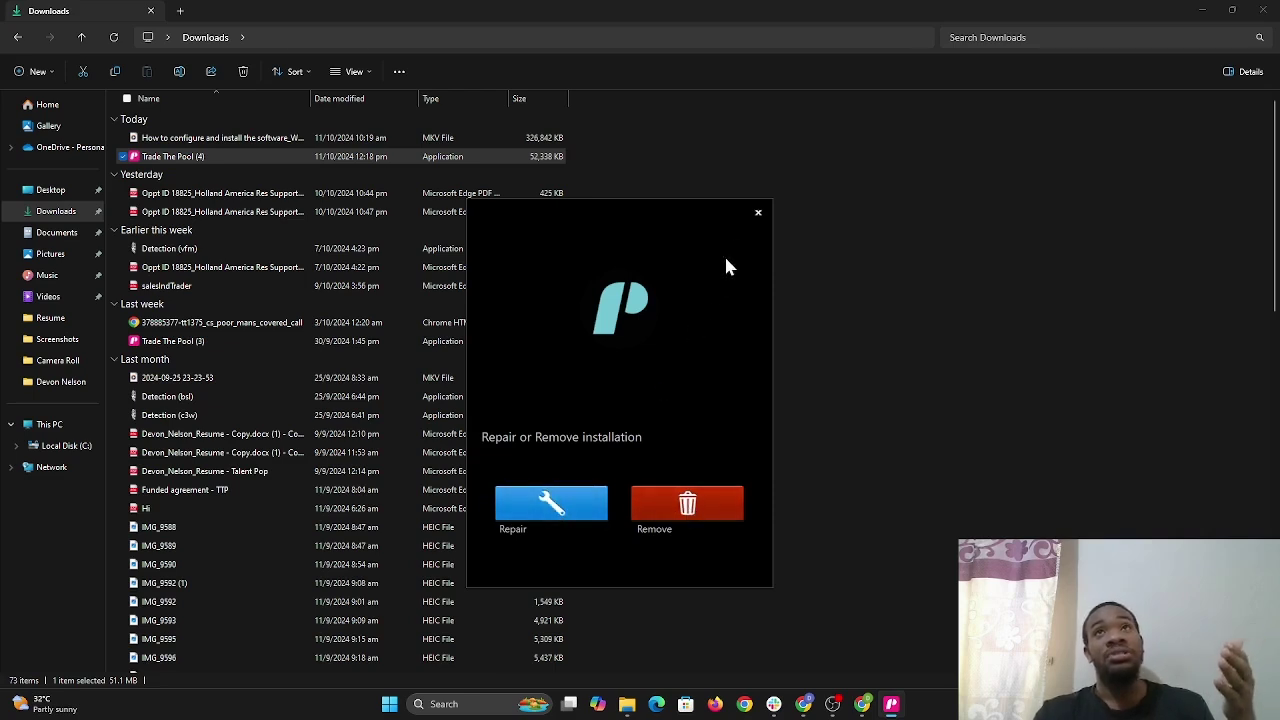
Cancel the Trade The Pool installation and close the setup window
click(757, 216)
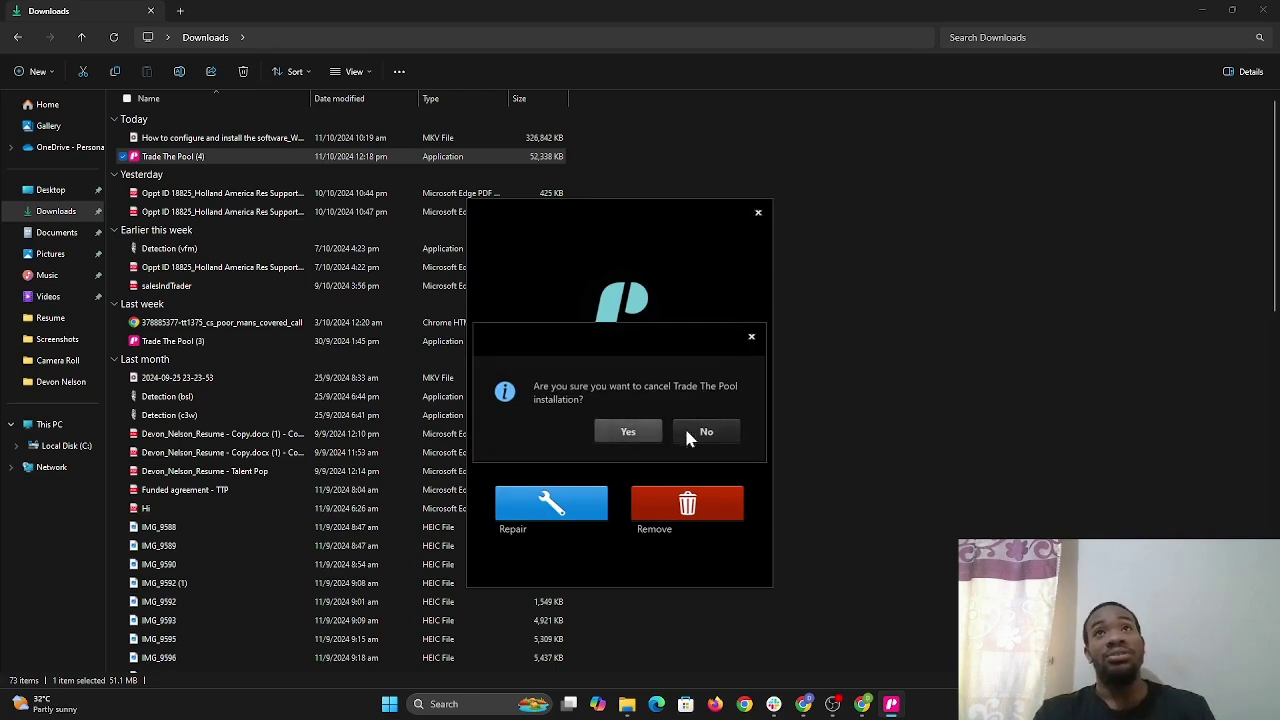
click(643, 436)
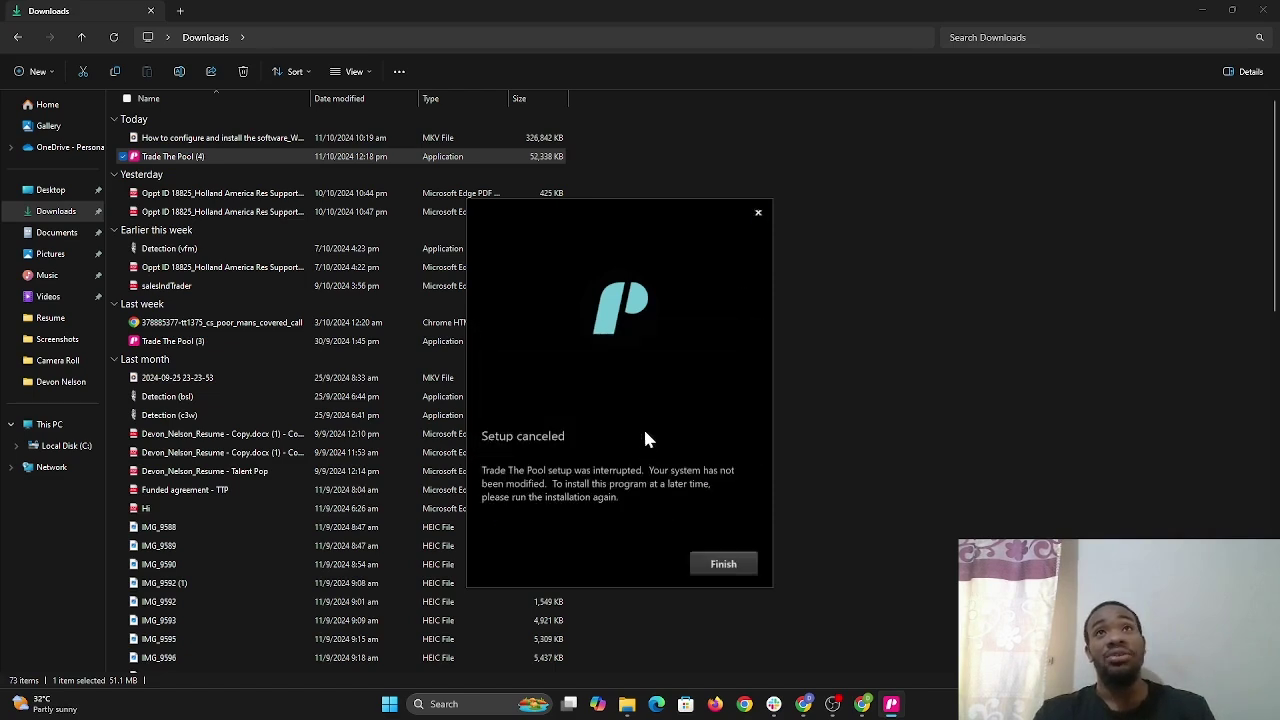
click(712, 566)
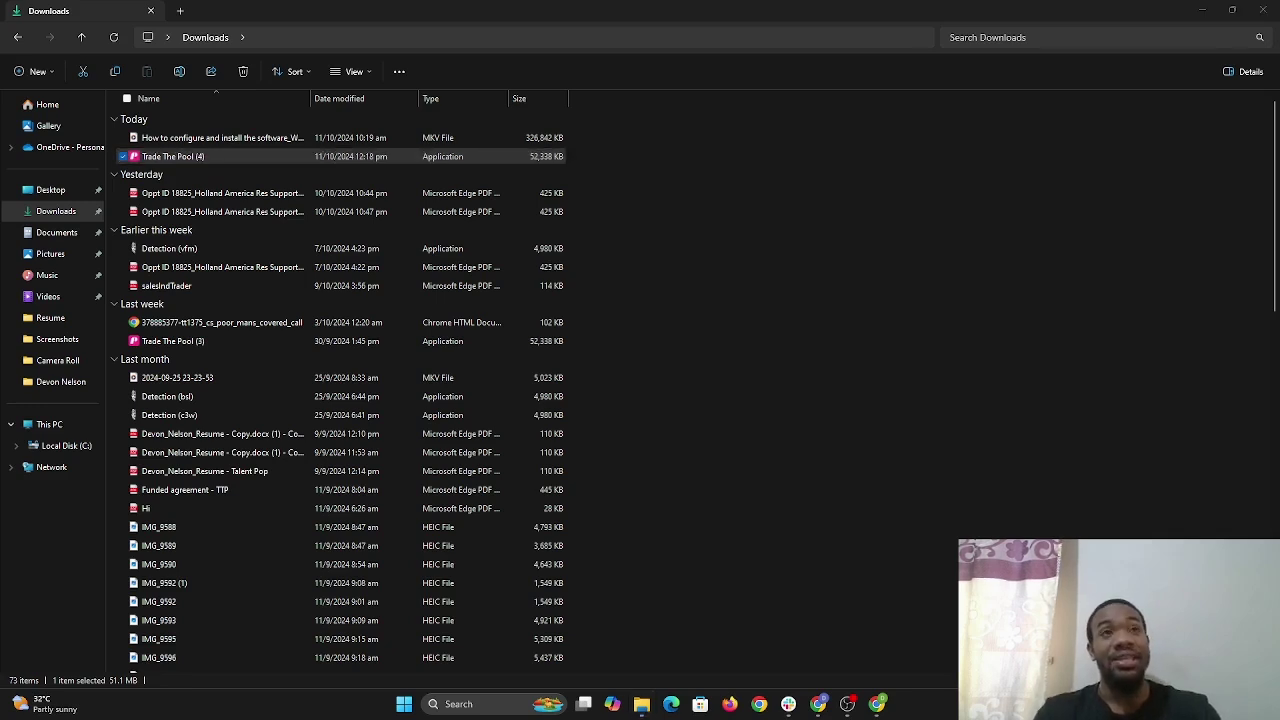
Search Windows for "trad", launch the Trade The Pool desktop app and minimize File Explorer
click(450, 705)
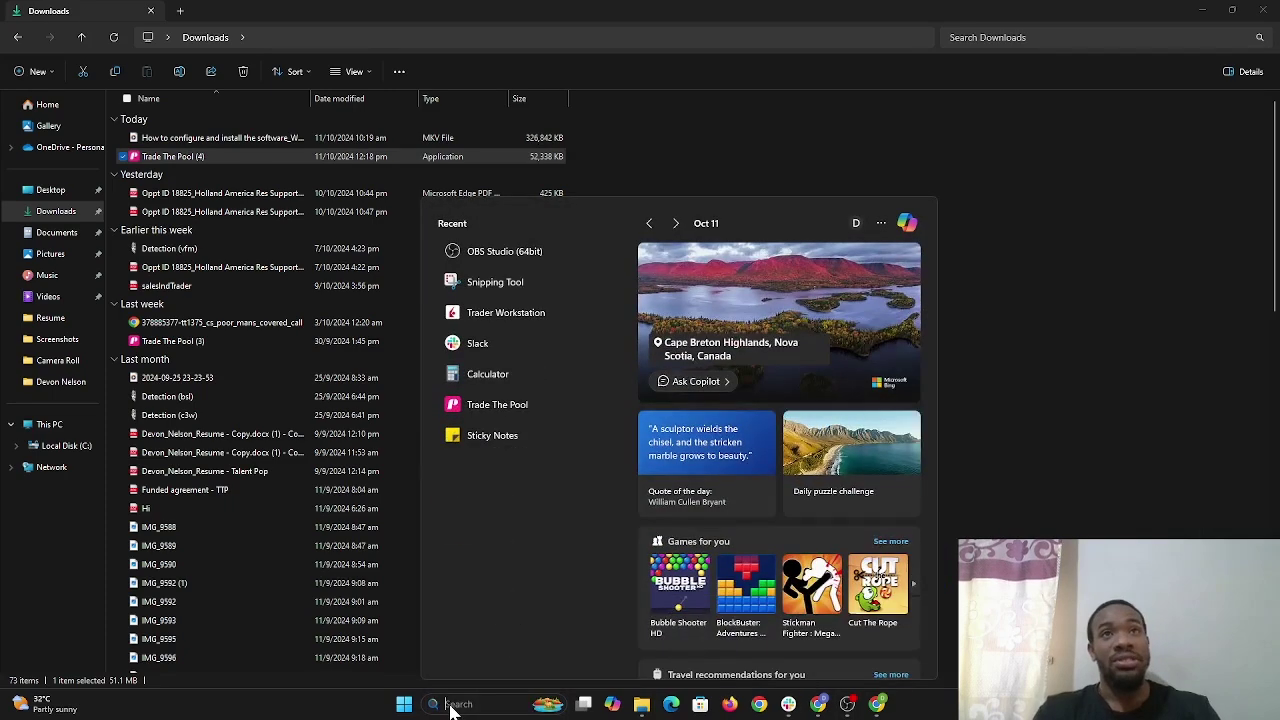
text(trad)
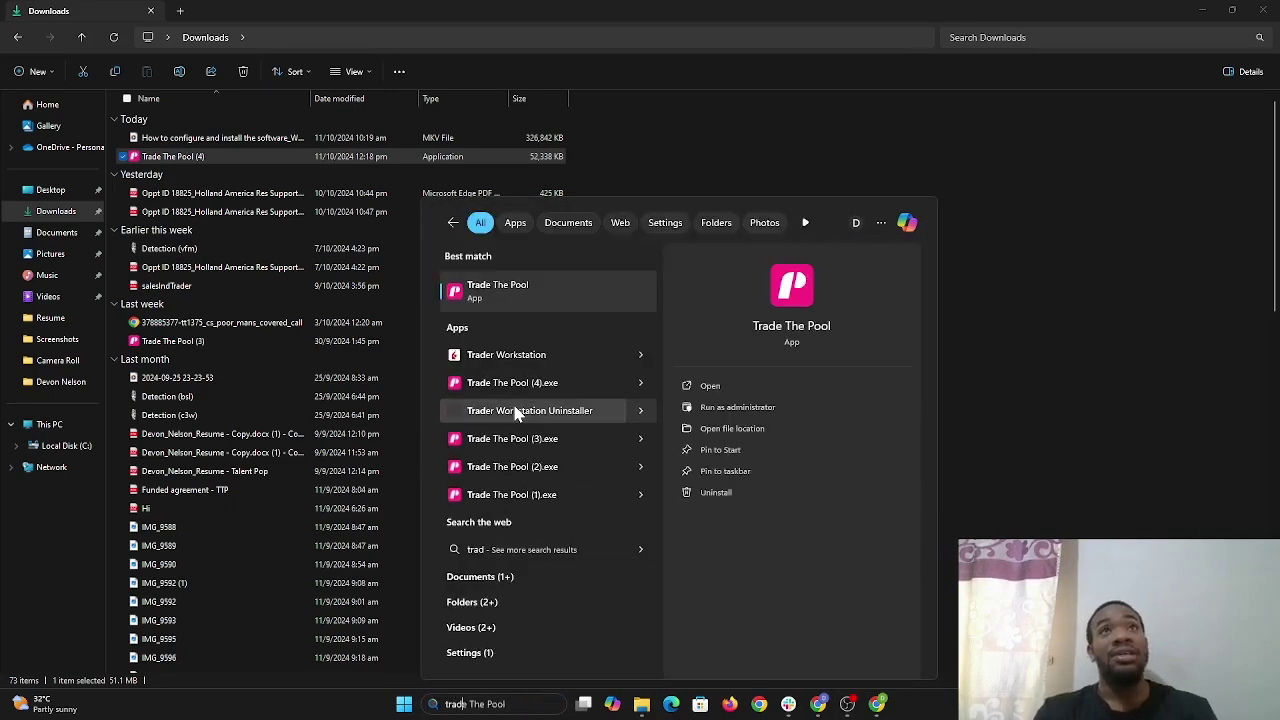
click(737, 386)
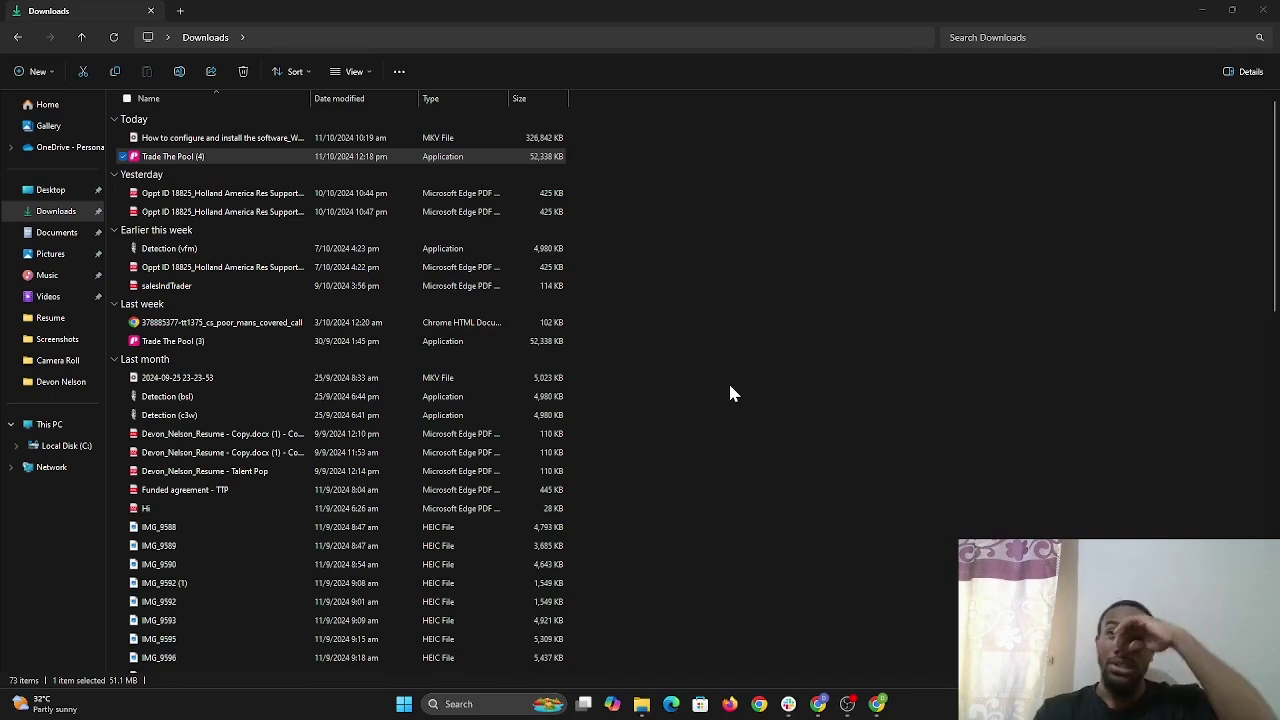
click(1201, 12)
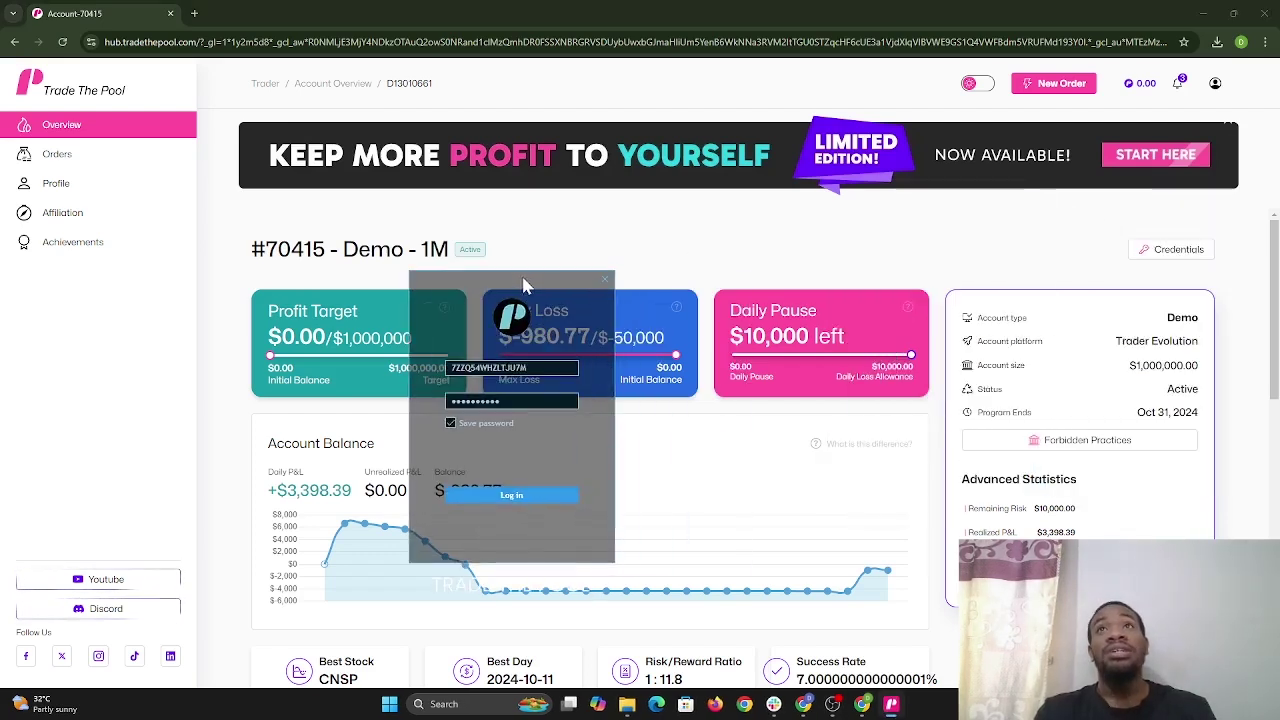
Copy the account login from the hub's account credentials into the login field of the Trade The Pool desktop app
click(1166, 262)
click(734, 169)
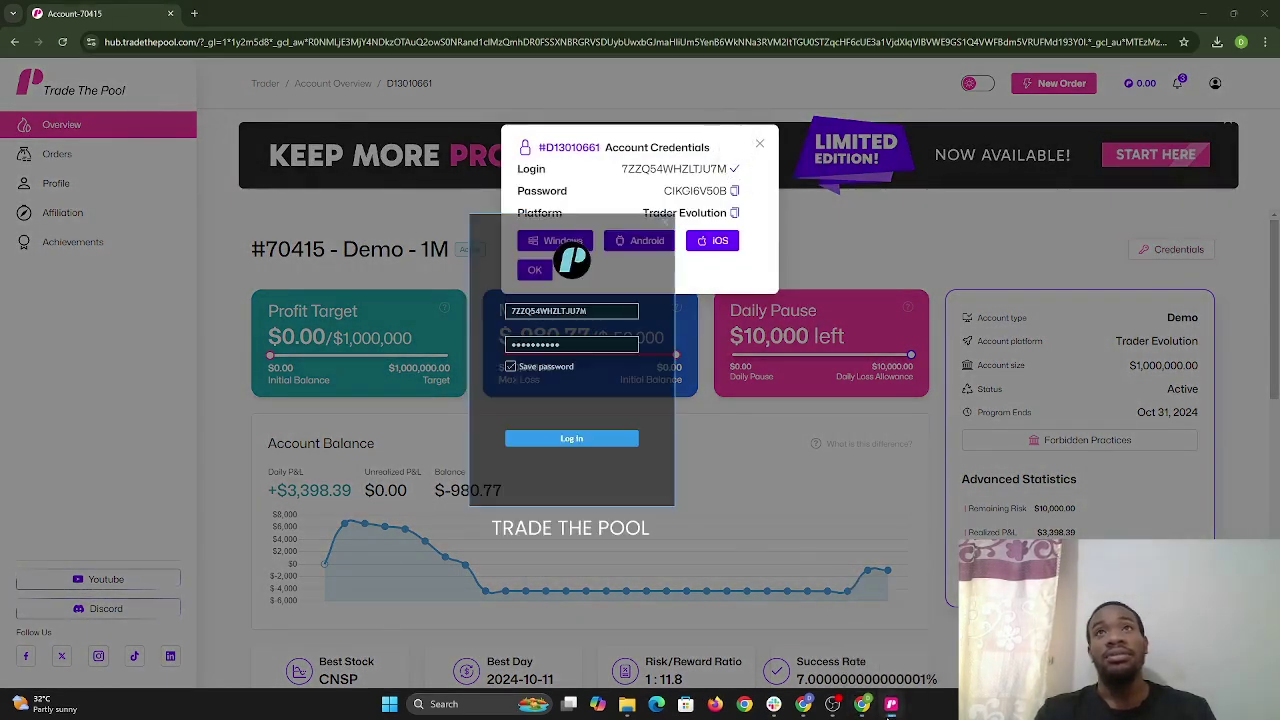
click(605, 315)
key(ctrl+a)
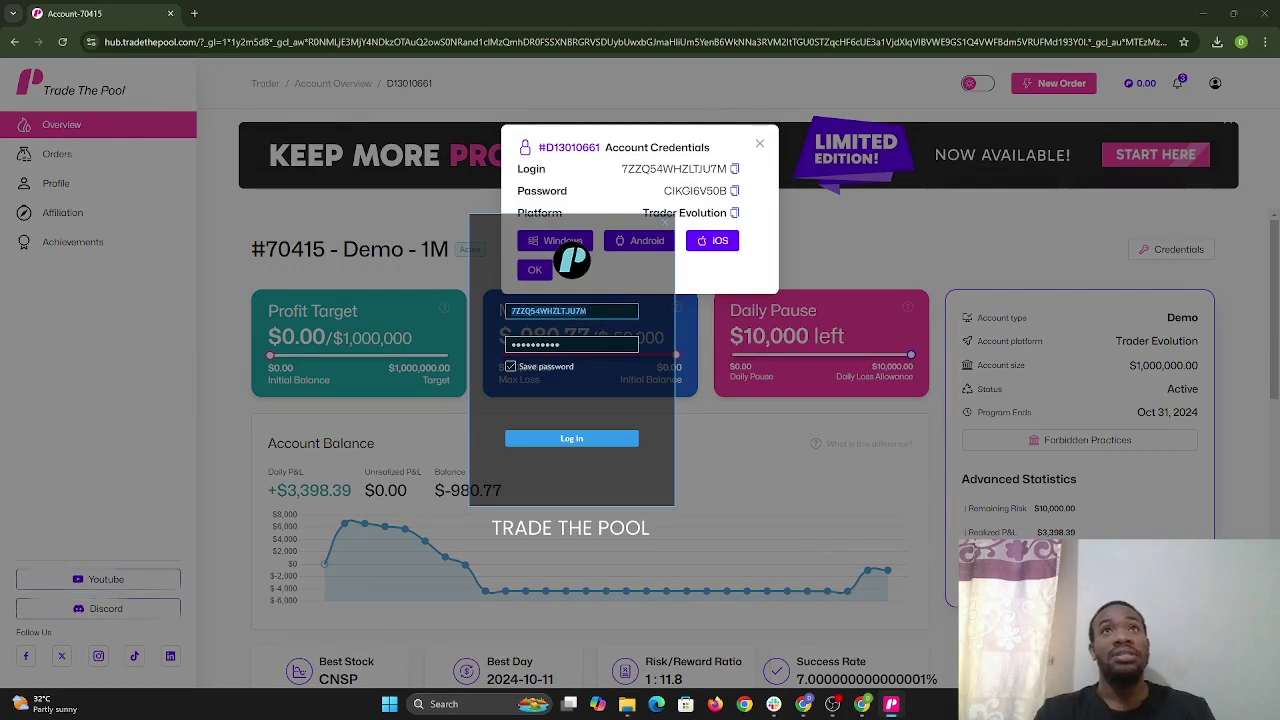
Copy the account password from the credentials, paste it into the desktop app's password field and log in
click(735, 192)
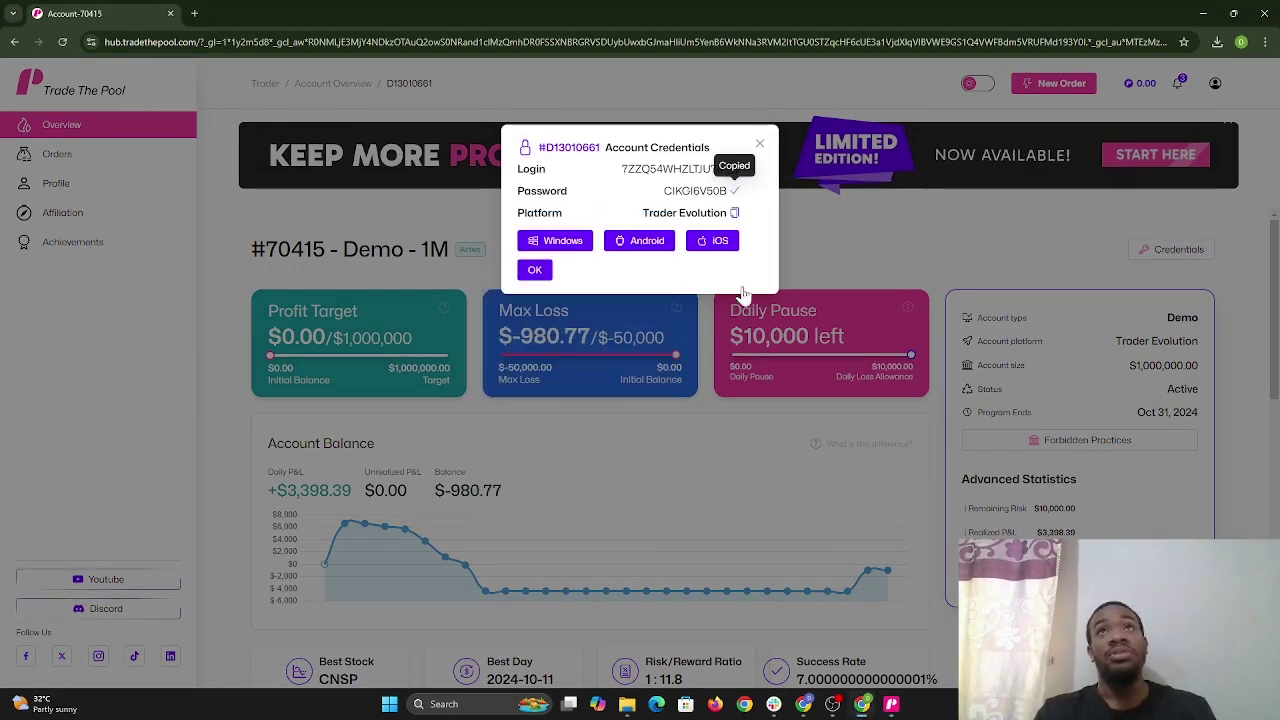
click(892, 704)
click(600, 344)
key(ctrl+a)
key(ctrl+v)
click(580, 439)
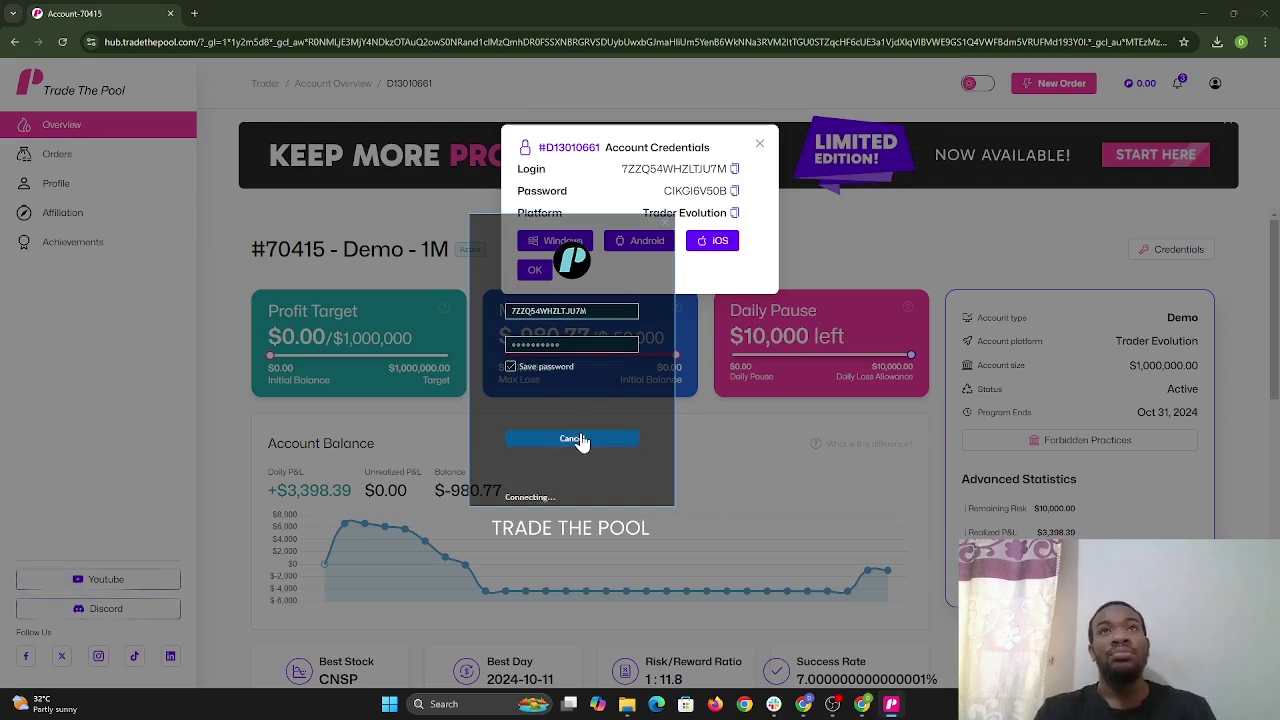
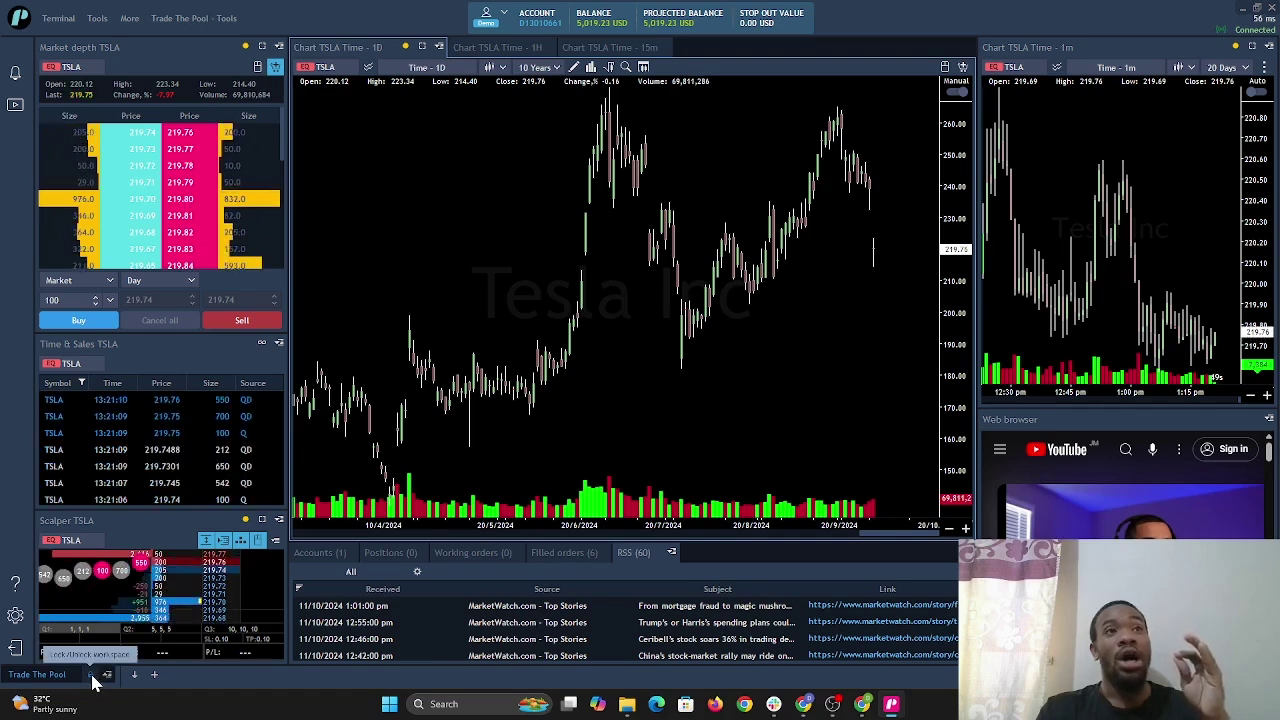
Unlock the Trade The Pool workspace and close its web browser panel
click(91, 676)
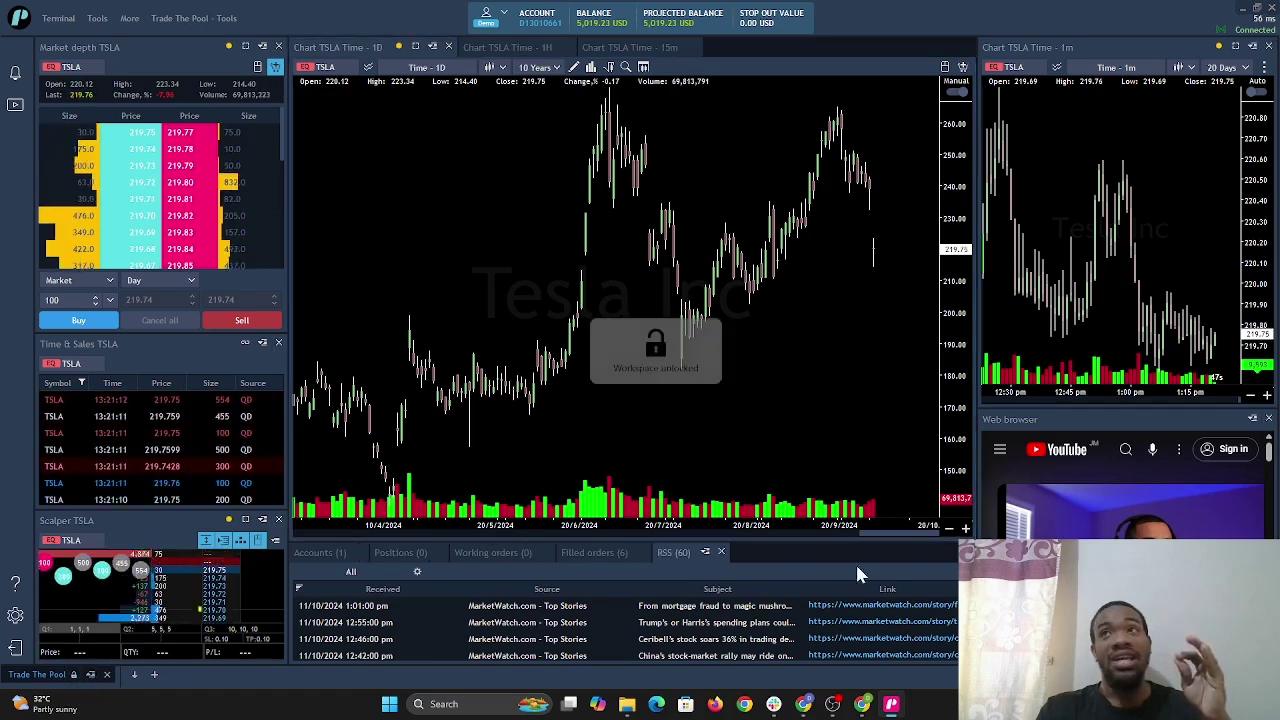
click(1268, 421)
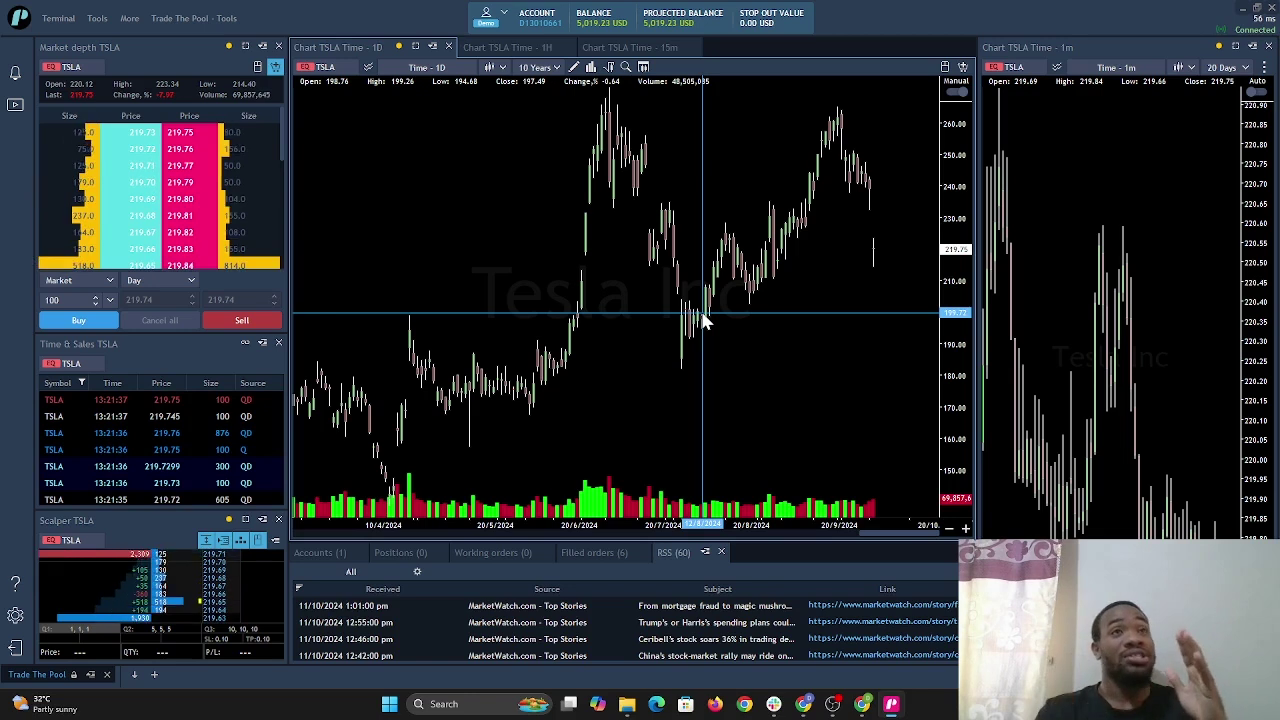
Create a new workspace and add a chart to it
click(155, 675)
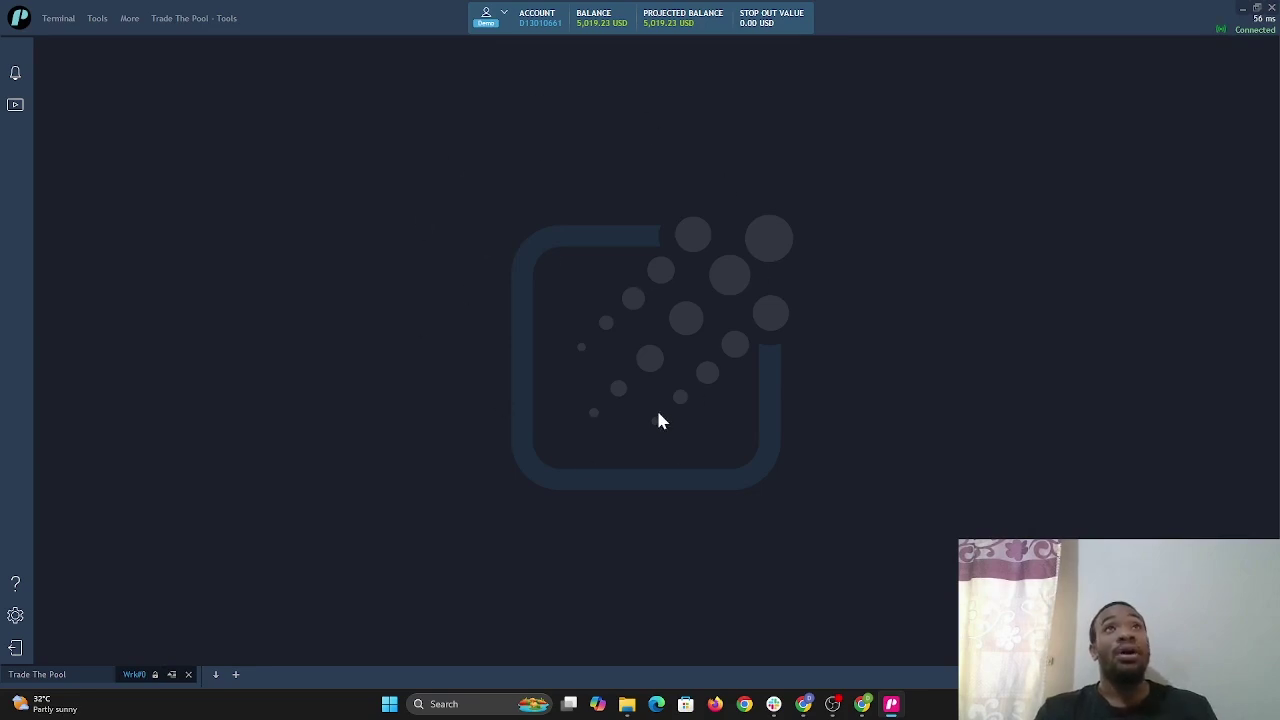
click(56, 20)
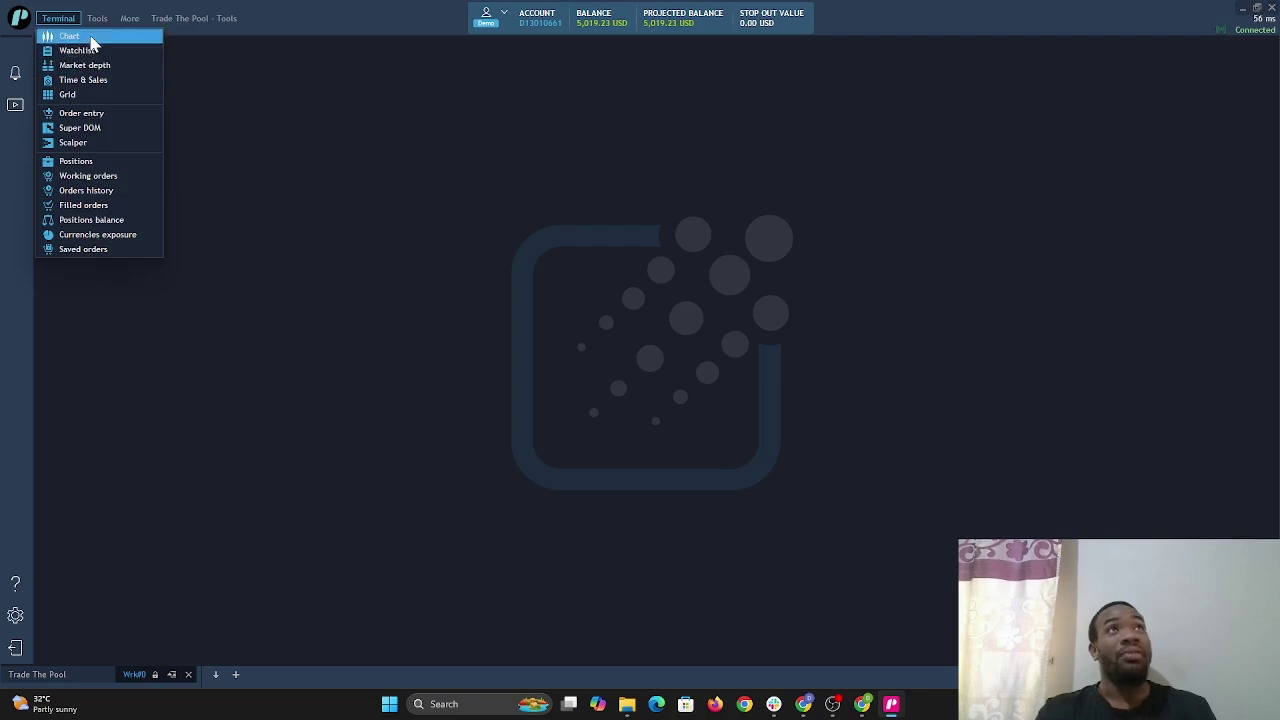
click(90, 38)
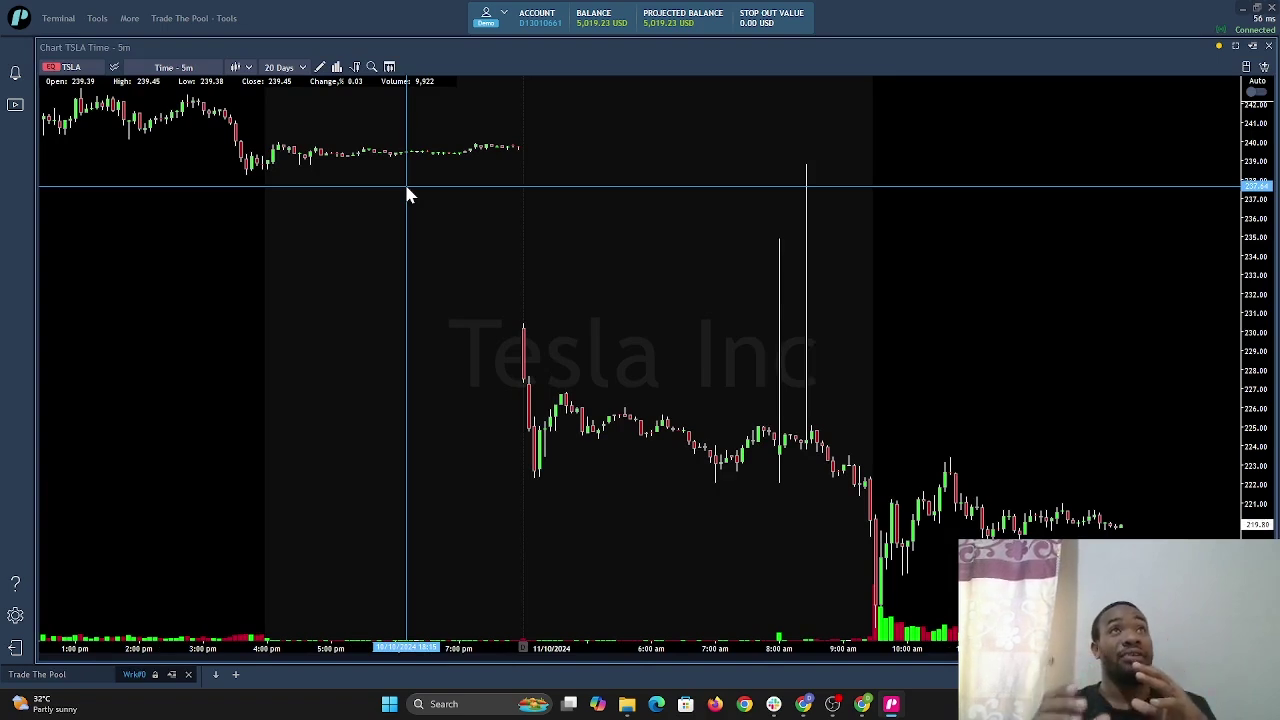
Add the Filled orders and Positions panels to the new workspace and switch between them
click(60, 20)
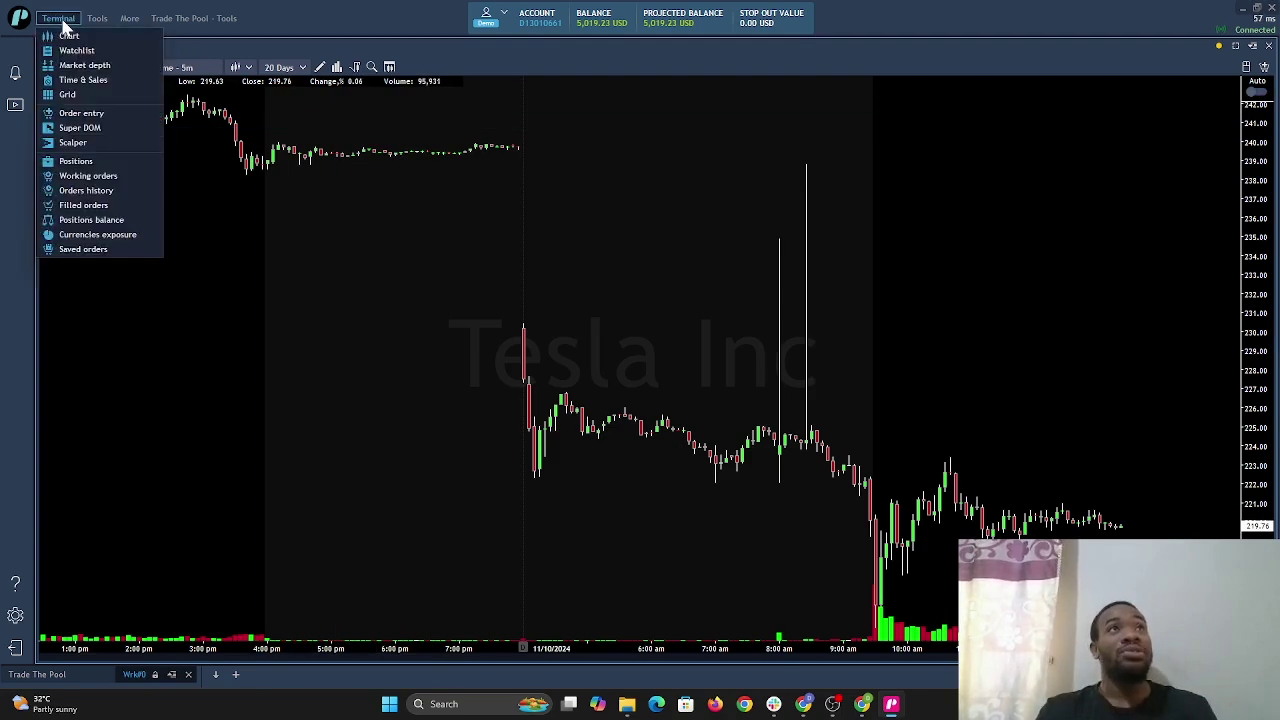
click(91, 207)
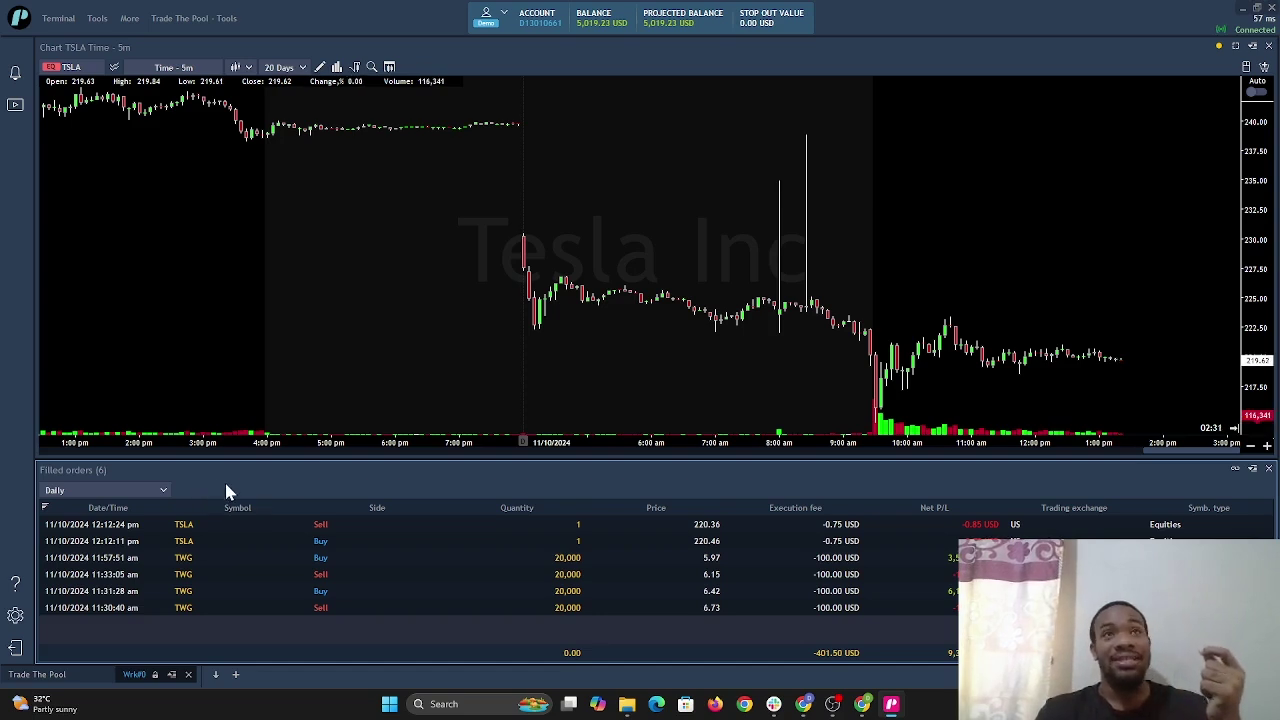
click(59, 18)
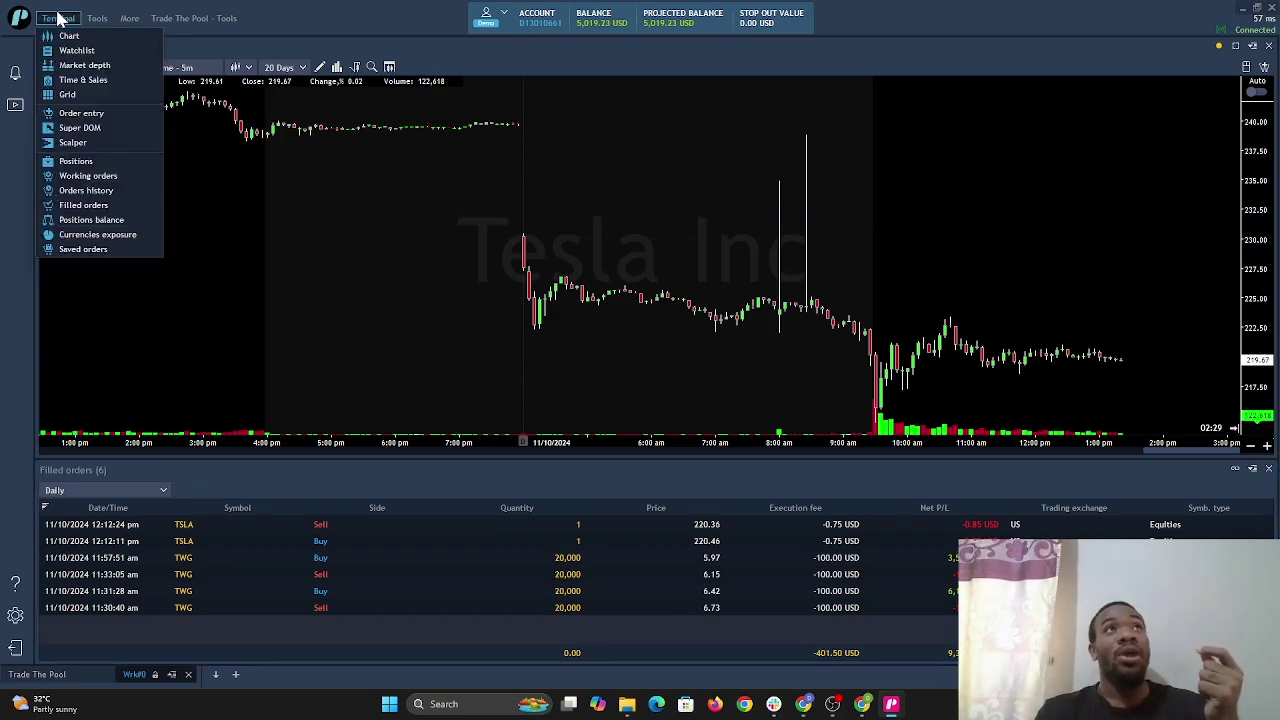
click(90, 162)
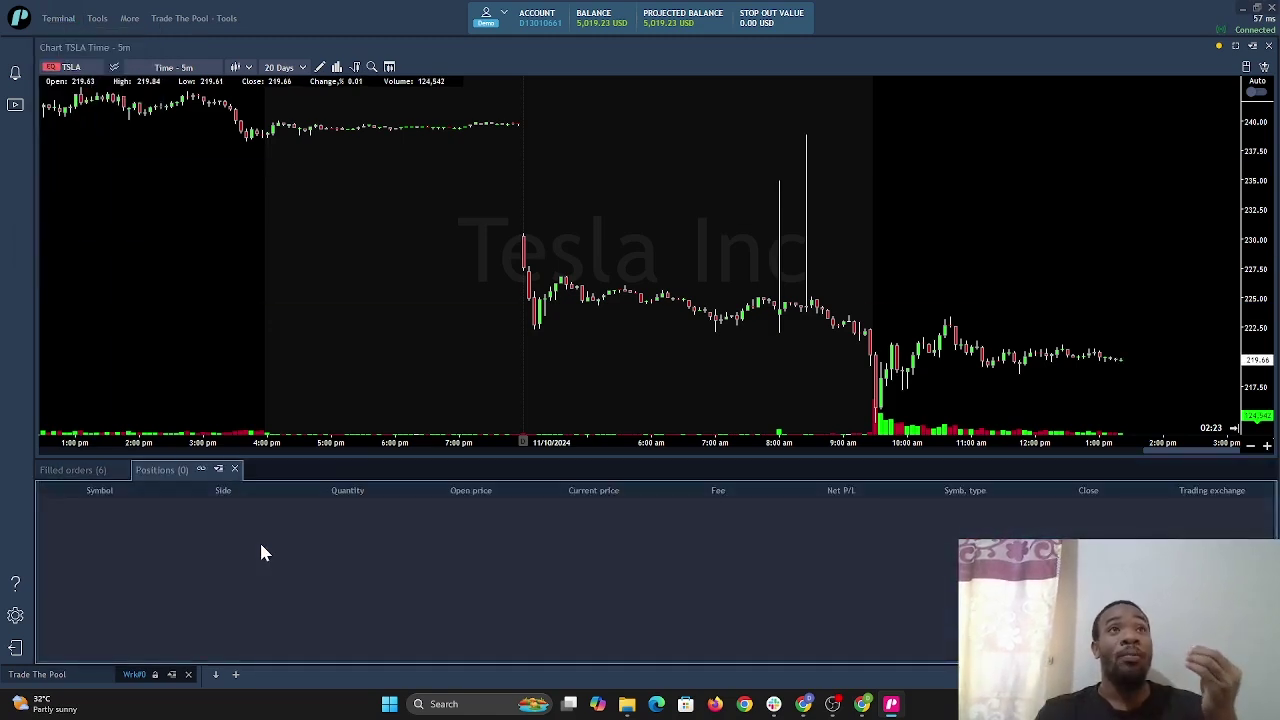
click(72, 470)
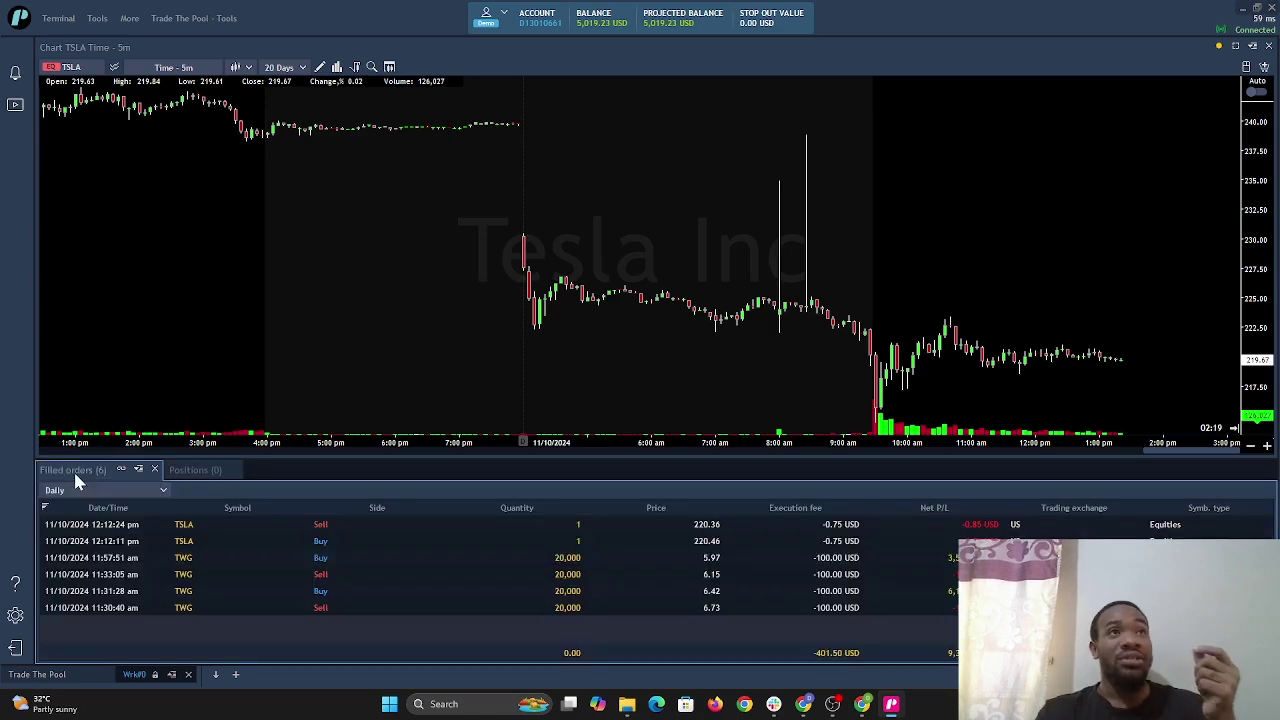
click(182, 470)
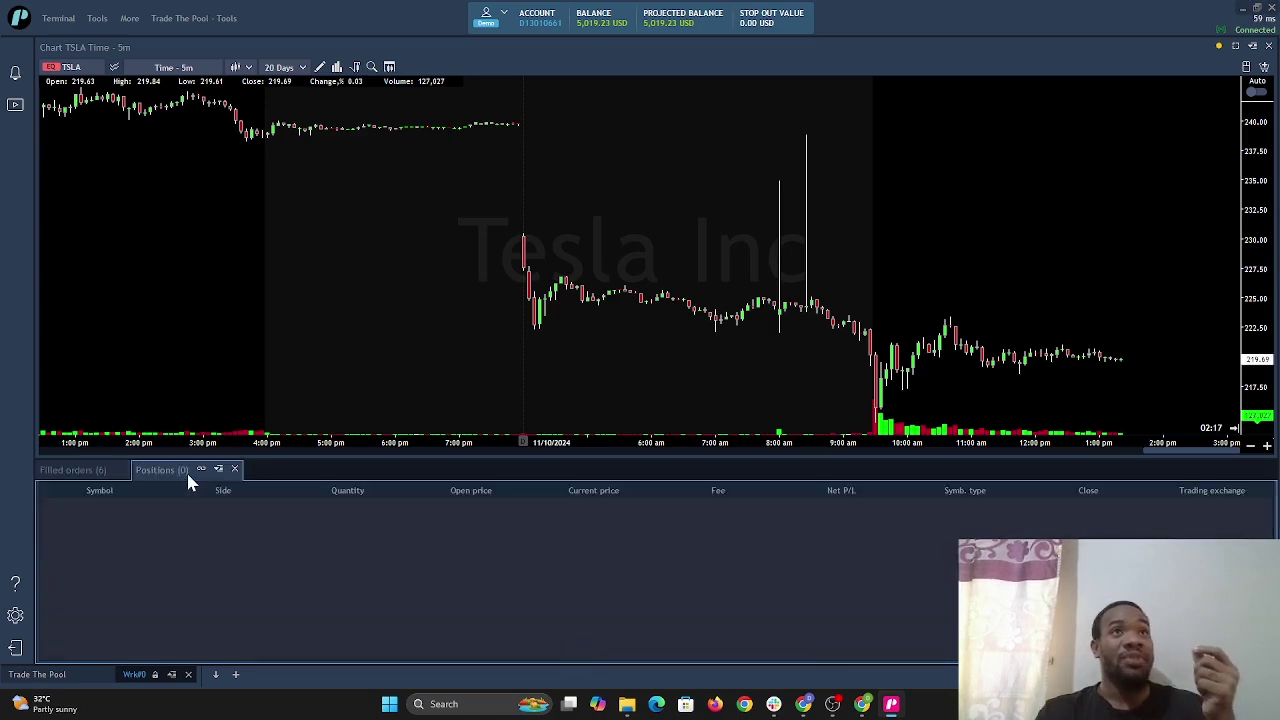
Add the Working orders and Positions balance panels to the new workspace
click(68, 20)
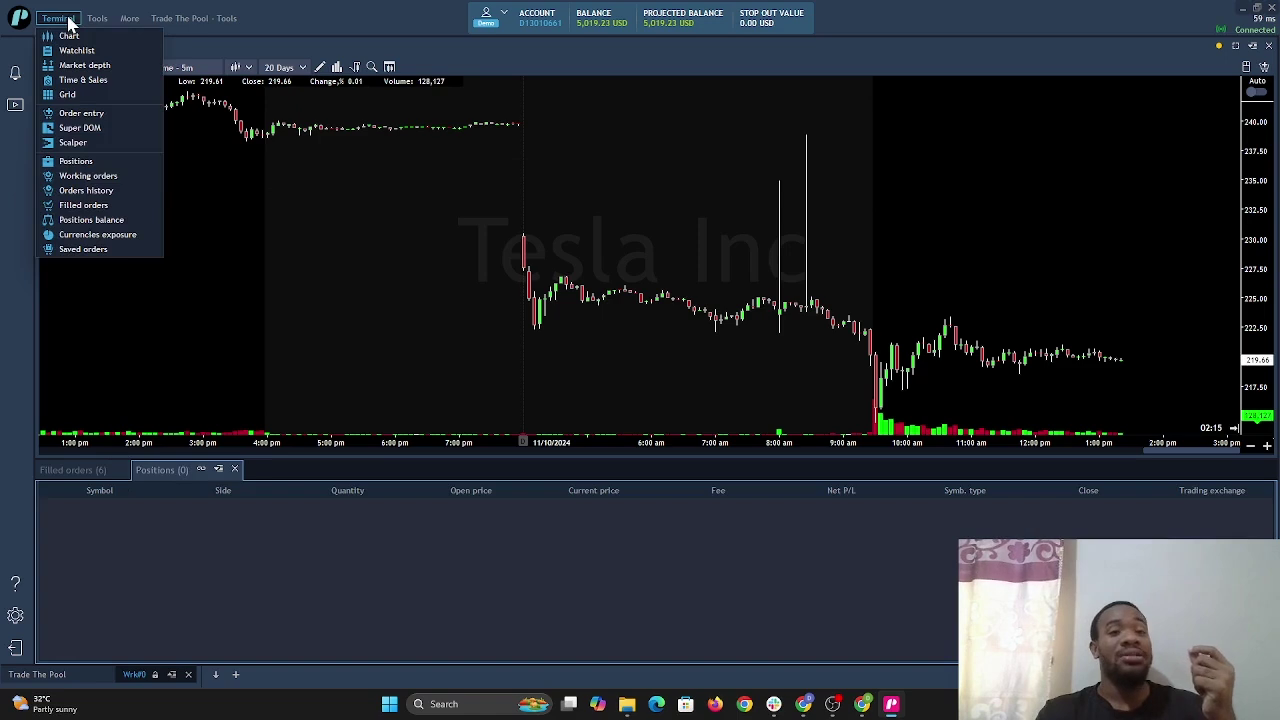
click(90, 176)
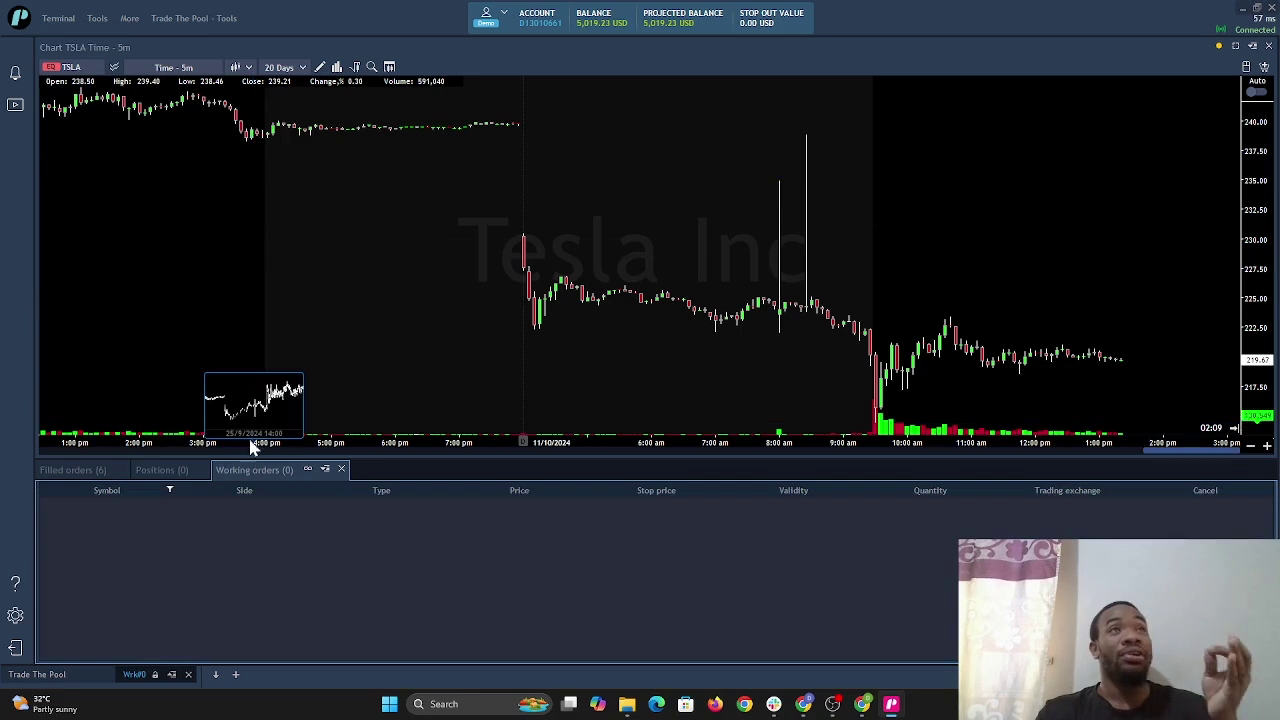
click(60, 19)
click(63, 21)
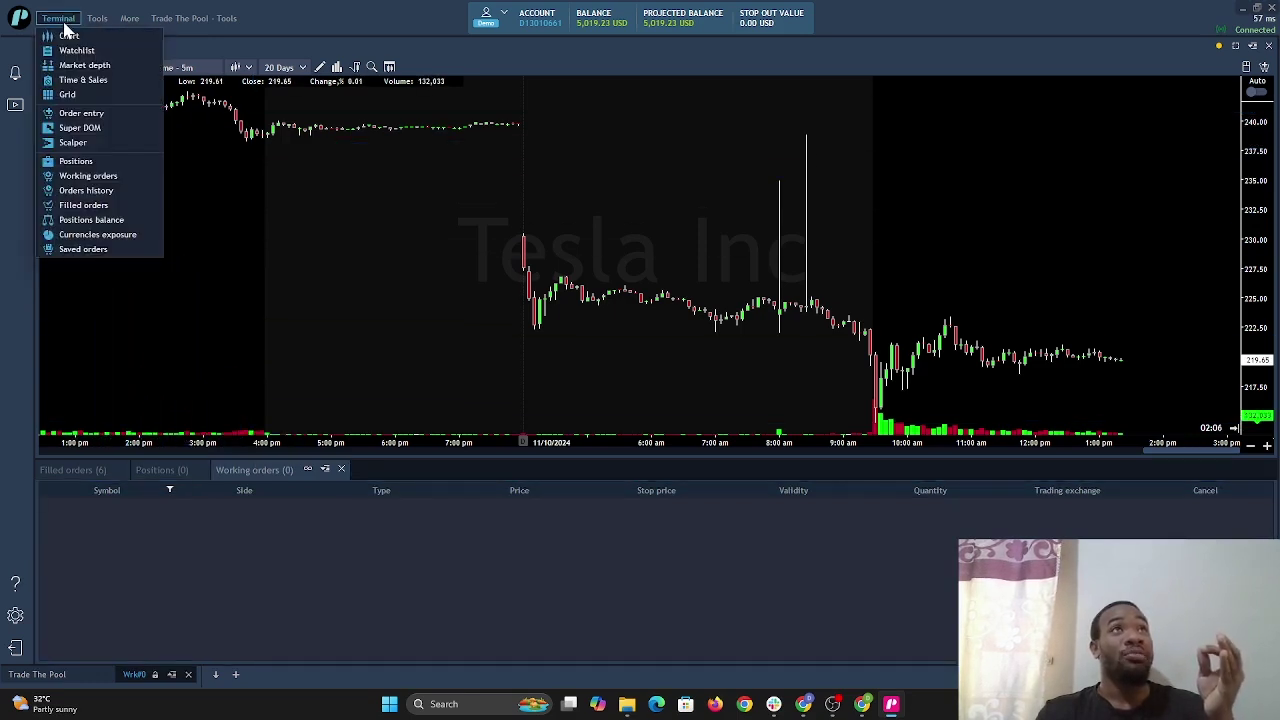
click(100, 220)
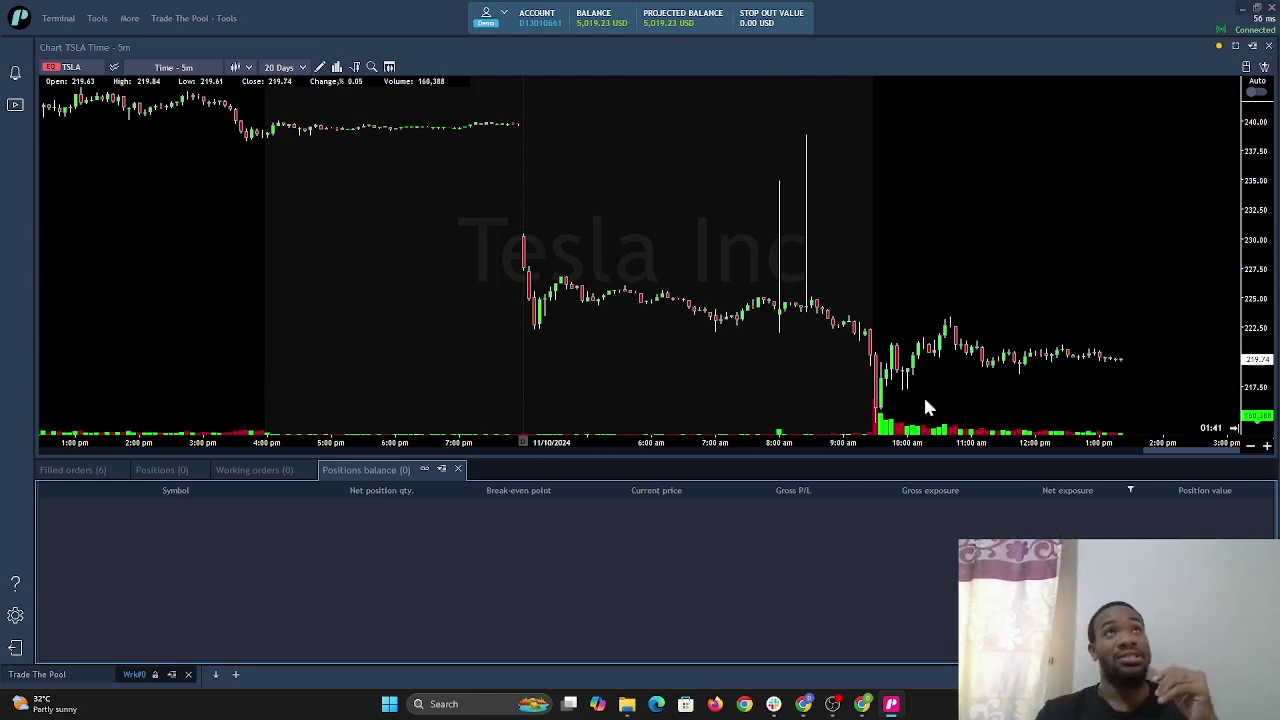
Add the Orders history and Market depth panels to the new workspace
click(69, 19)
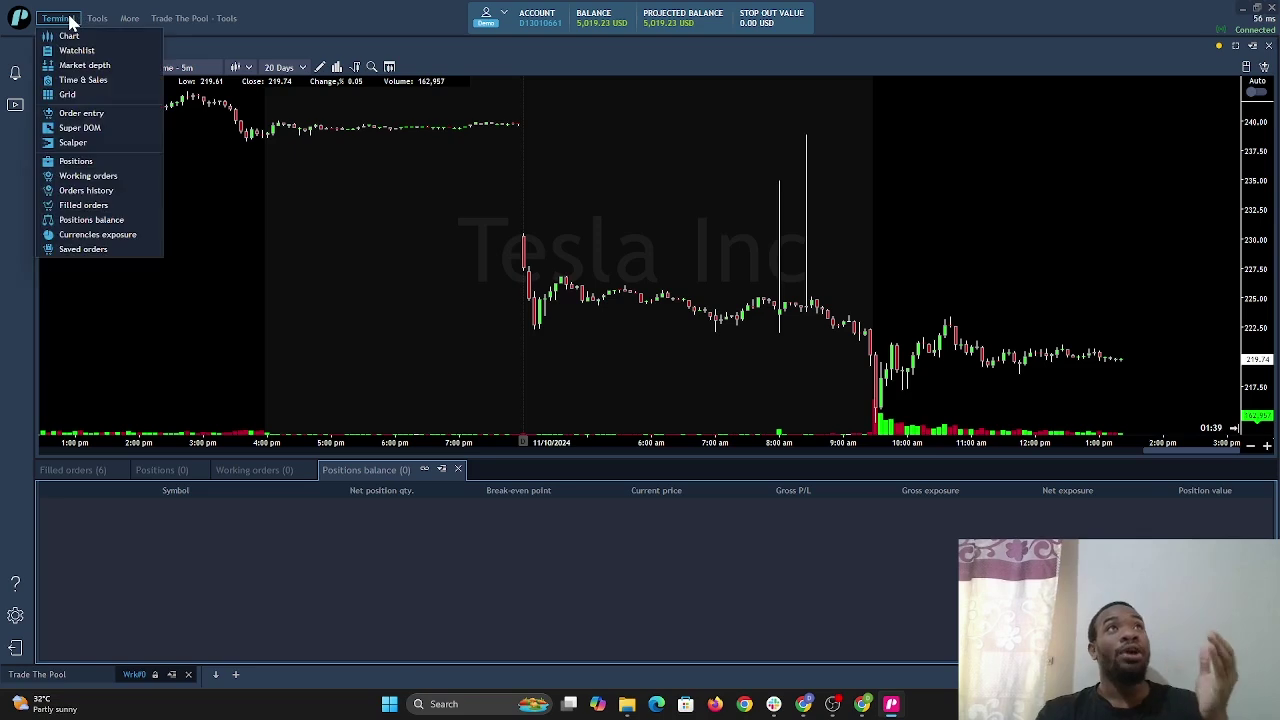
click(95, 191)
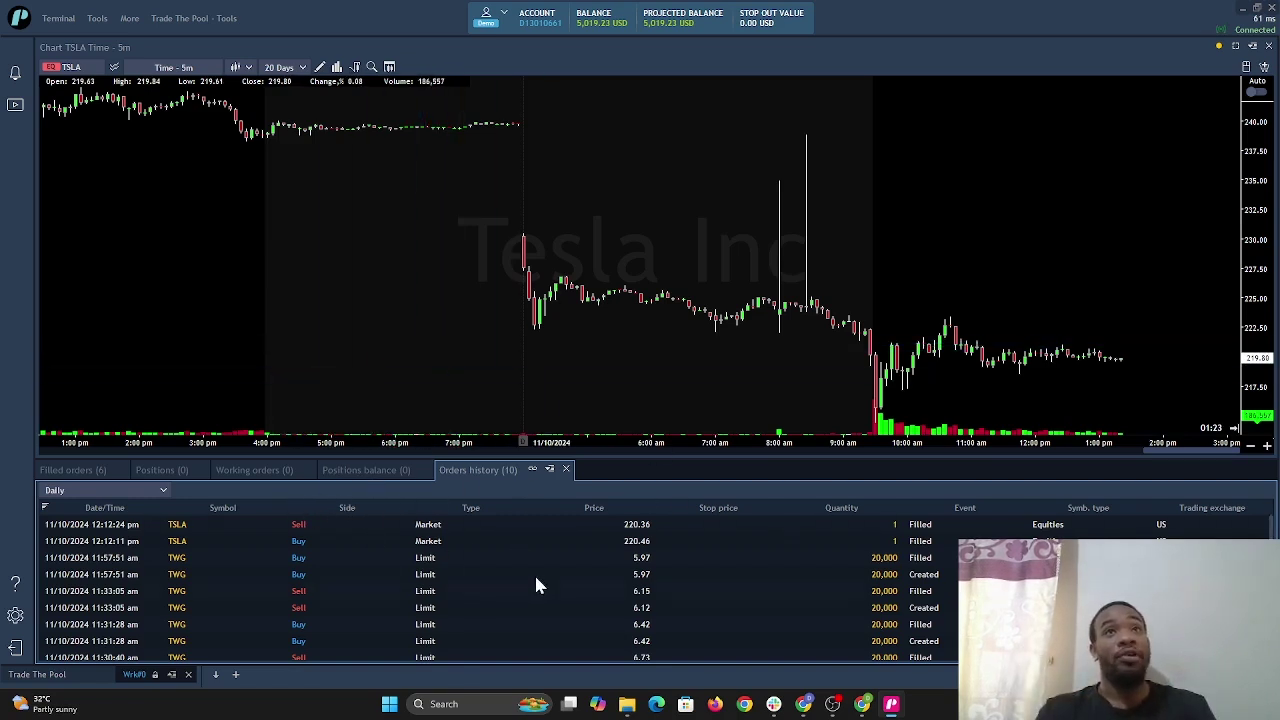
click(50, 21)
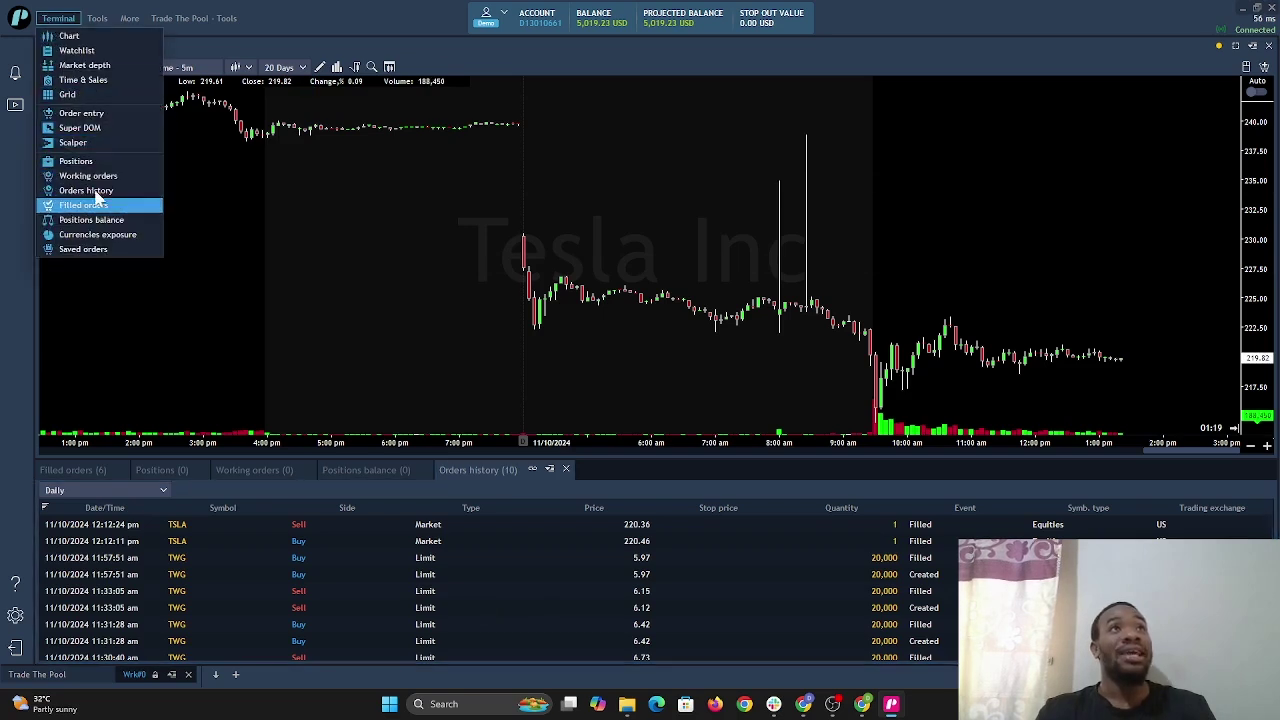
click(88, 66)
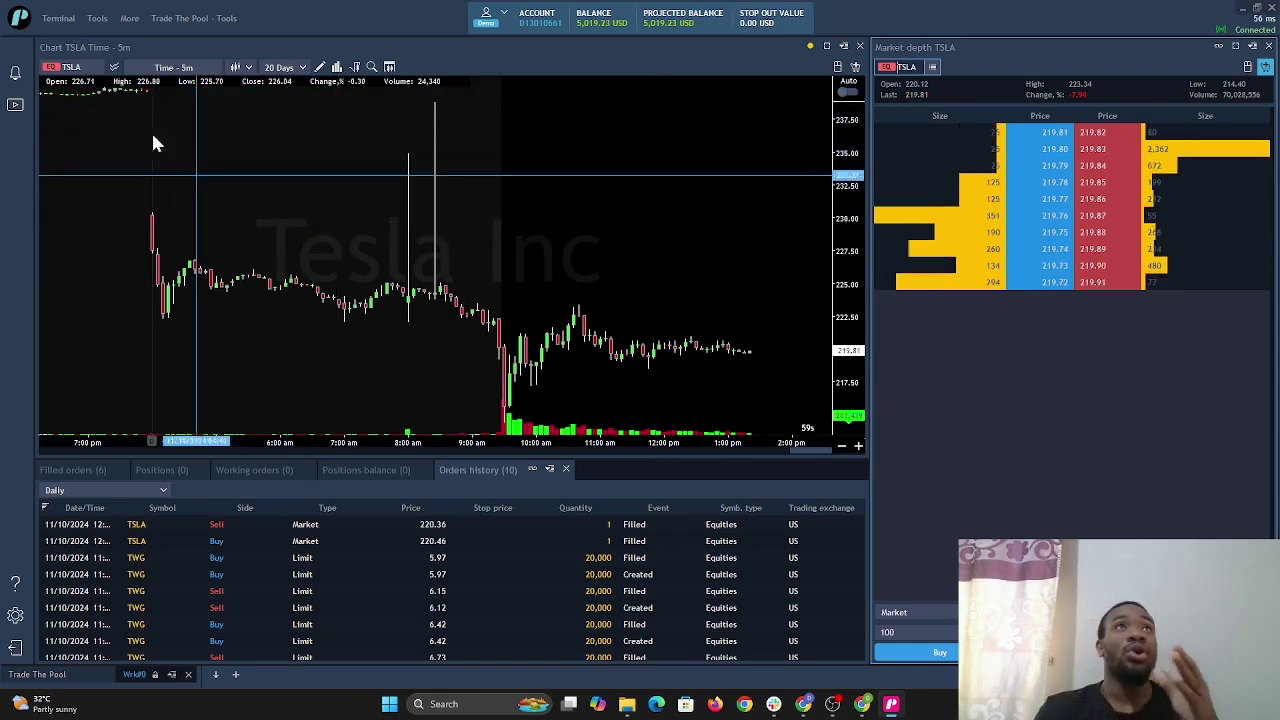
click(47, 19)
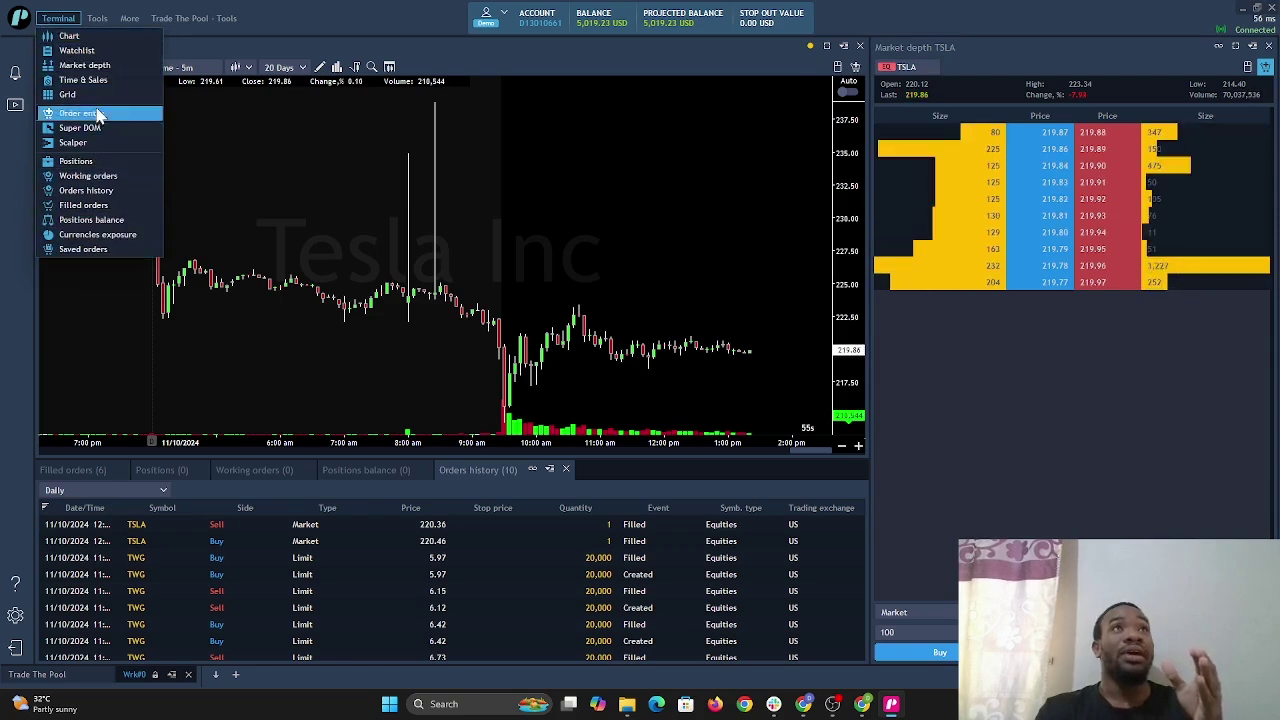
click(97, 19)
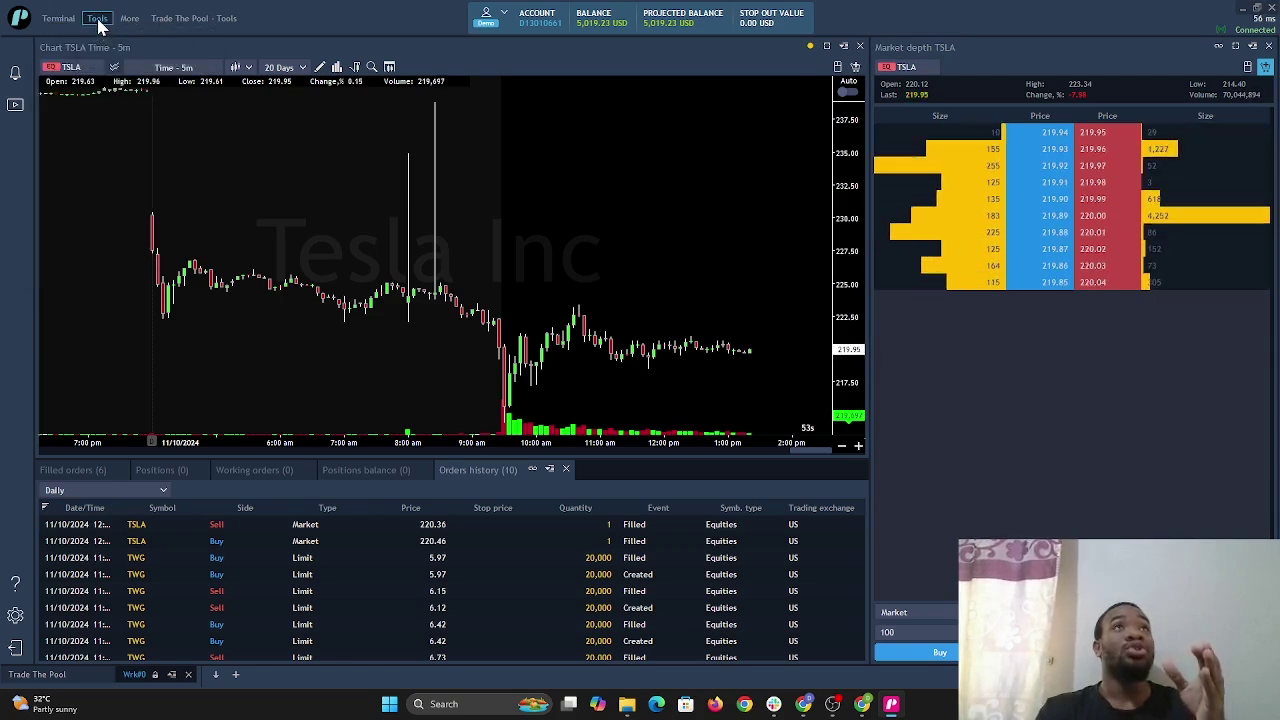
click(129, 19)
click(98, 21)
click(97, 21)
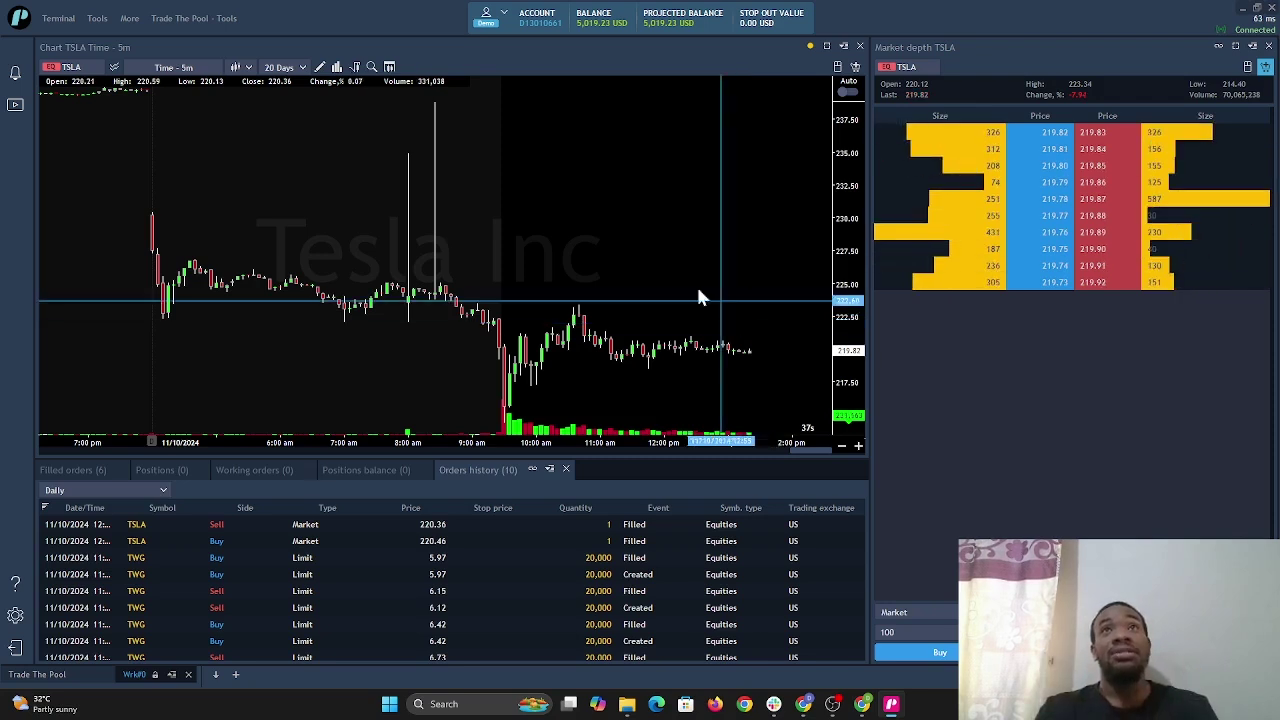
In the TSLA chart's settings, enable Show order entry and quick trading for Buy Market/Sell Market, Sell Bid/Buy Ask and Buy Bid/Sell Ask
right_click(600, 260)
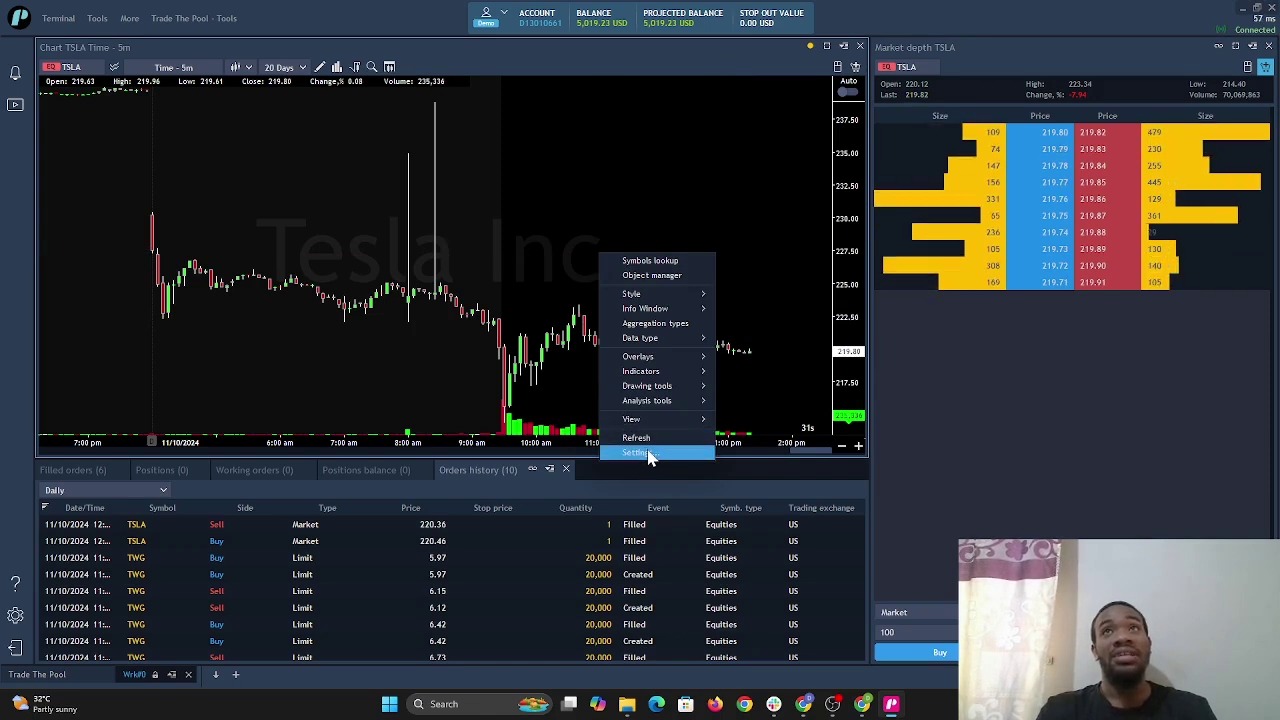
click(640, 453)
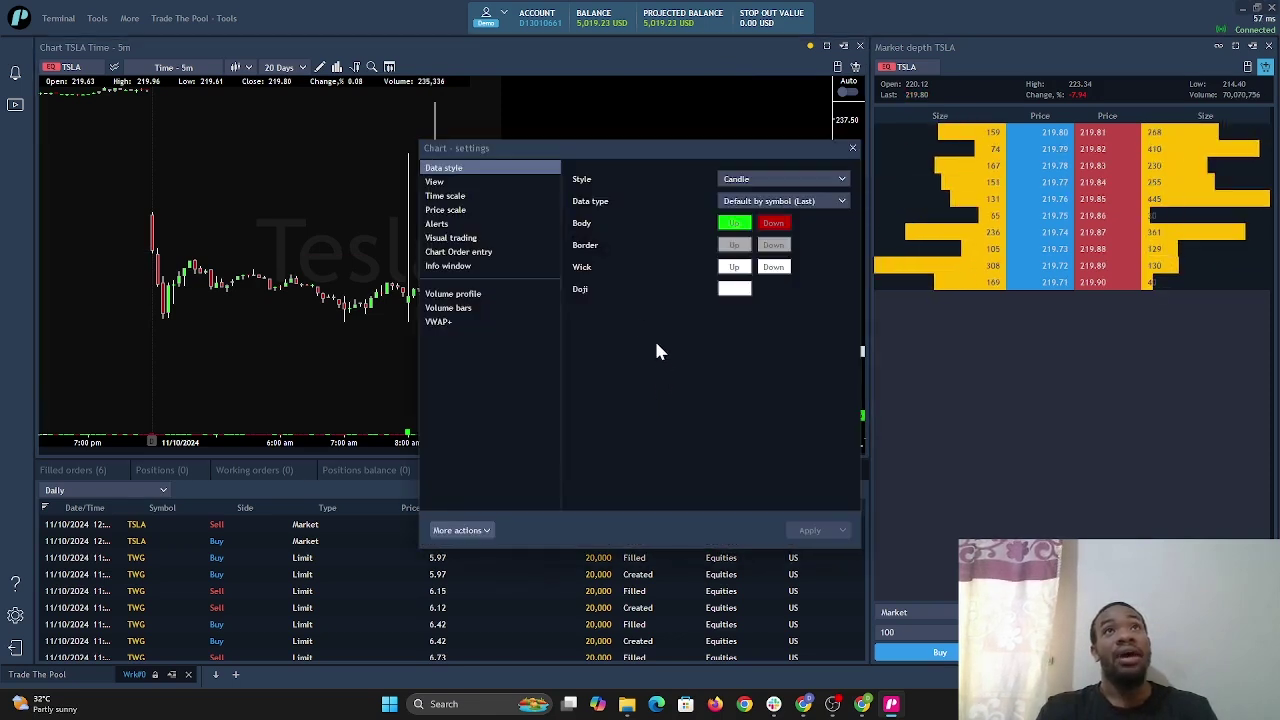
click(474, 252)
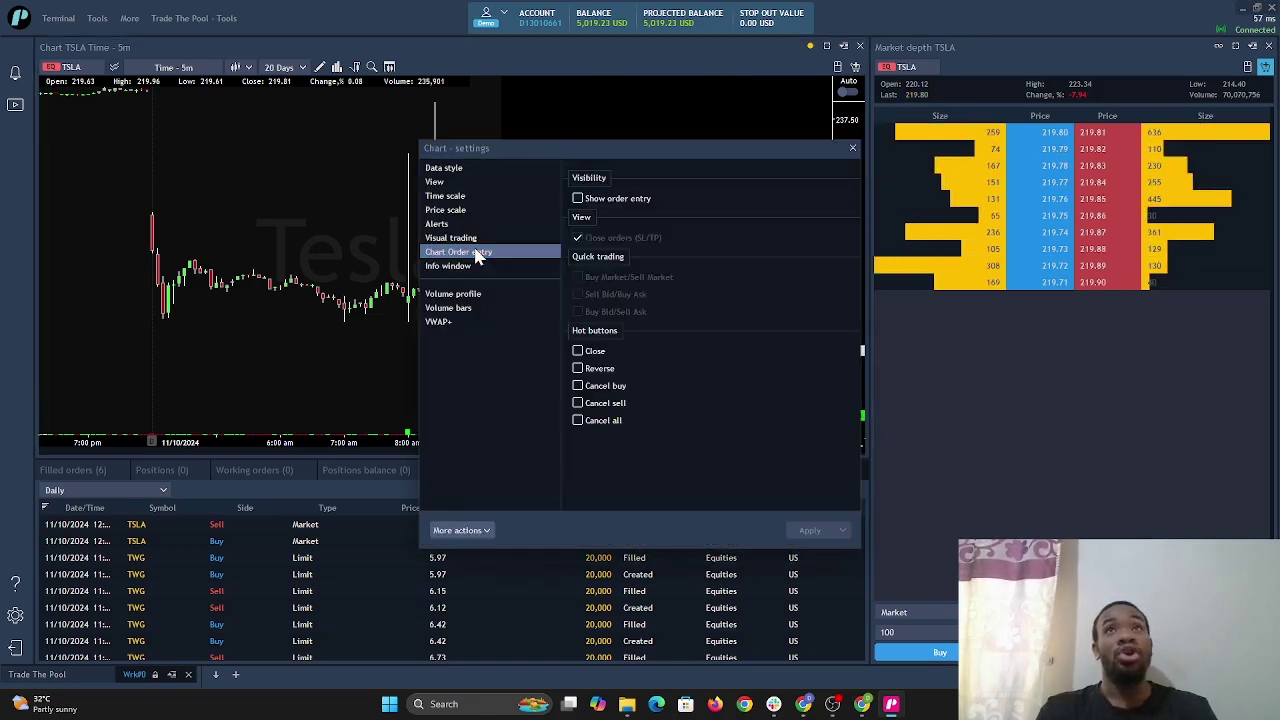
click(578, 199)
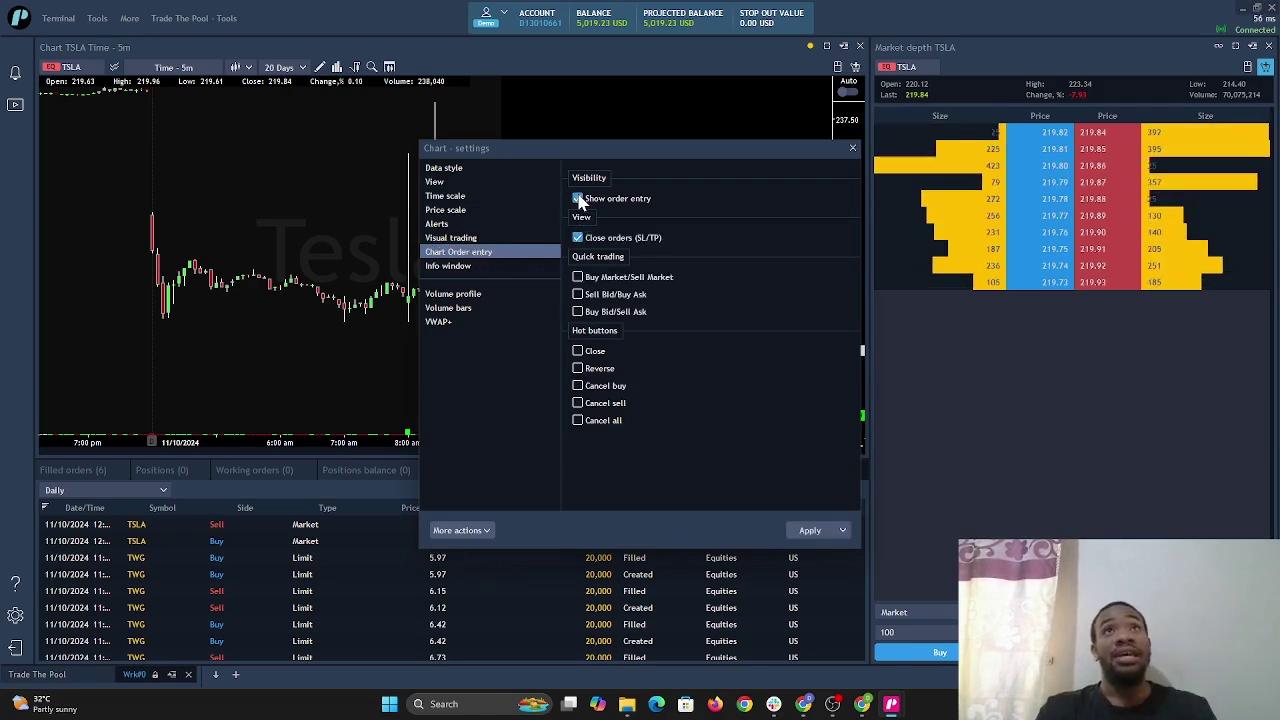
click(580, 280)
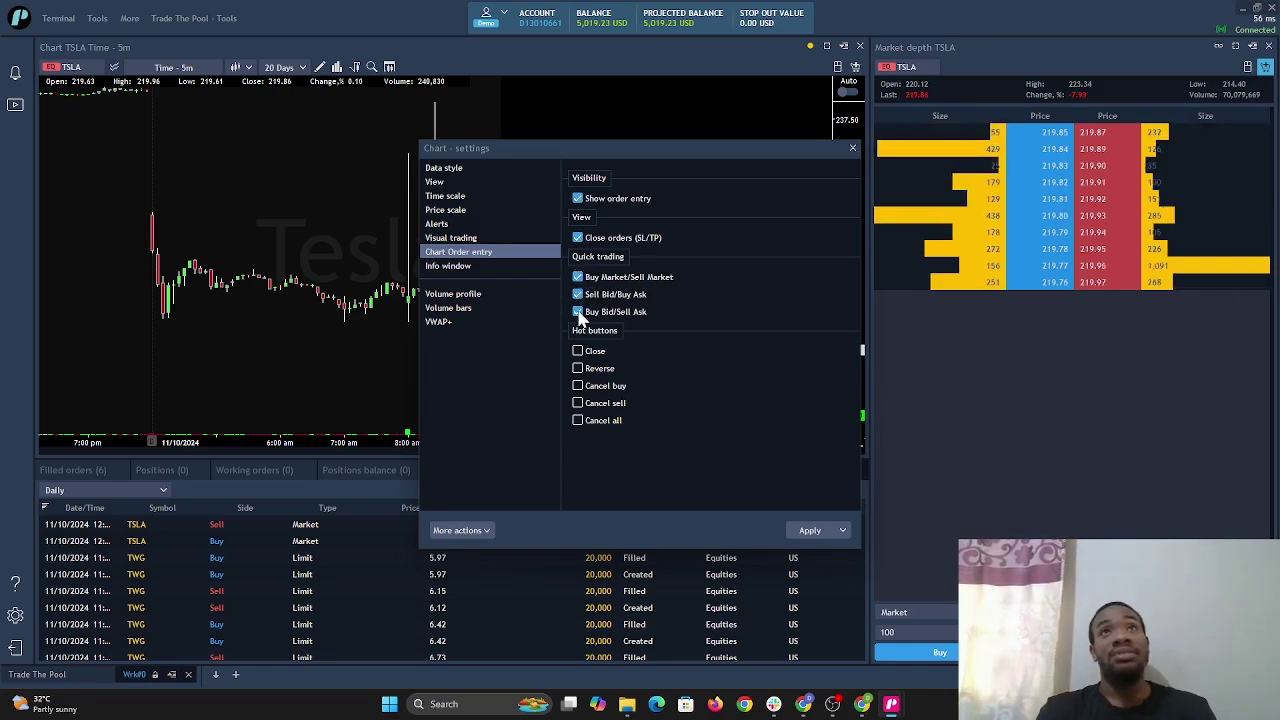
Enable the Close, Reverse, Cancel buy, Cancel sell and Cancel all hot buttons, apply the chart settings and close them
click(578, 351)
click(578, 368)
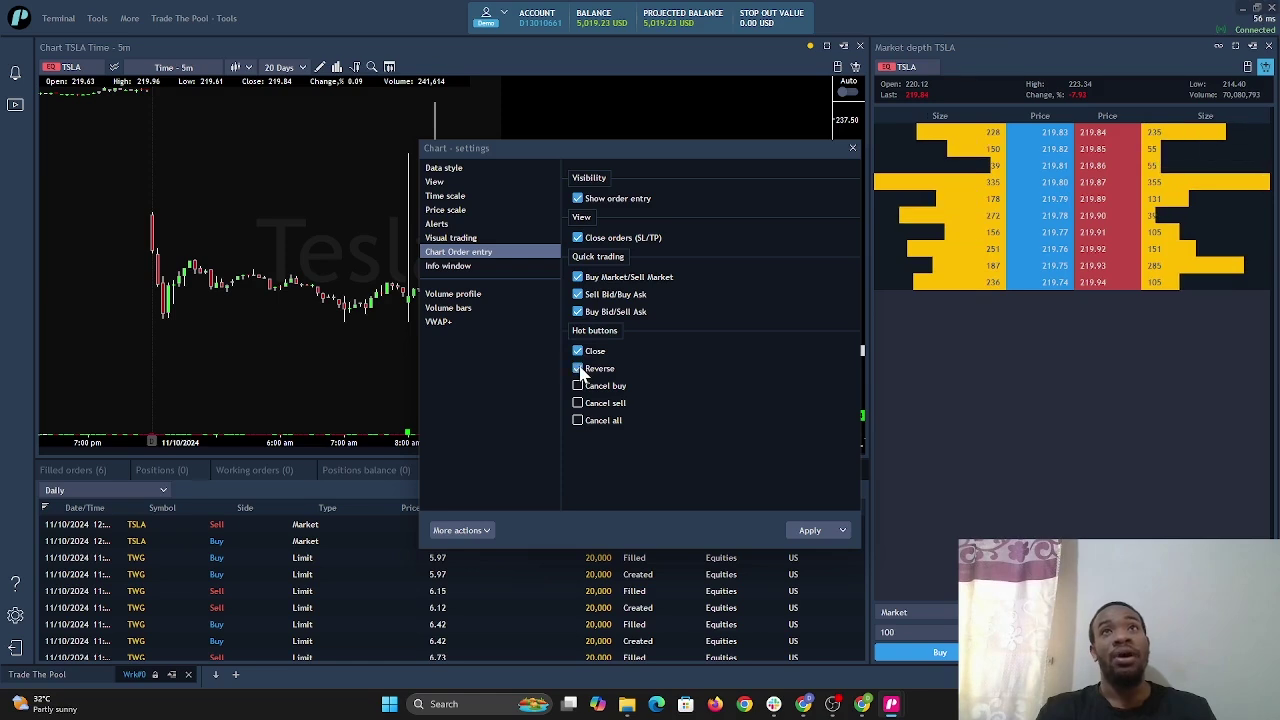
click(579, 386)
click(578, 403)
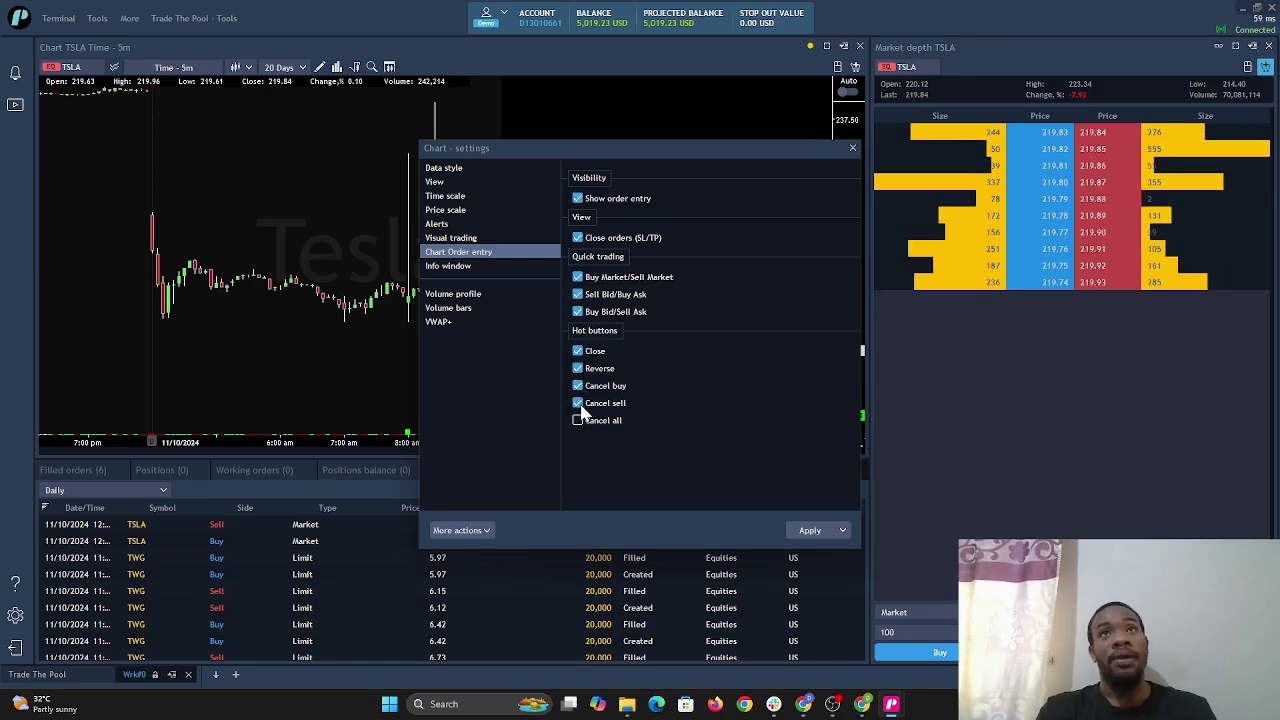
click(578, 420)
click(808, 530)
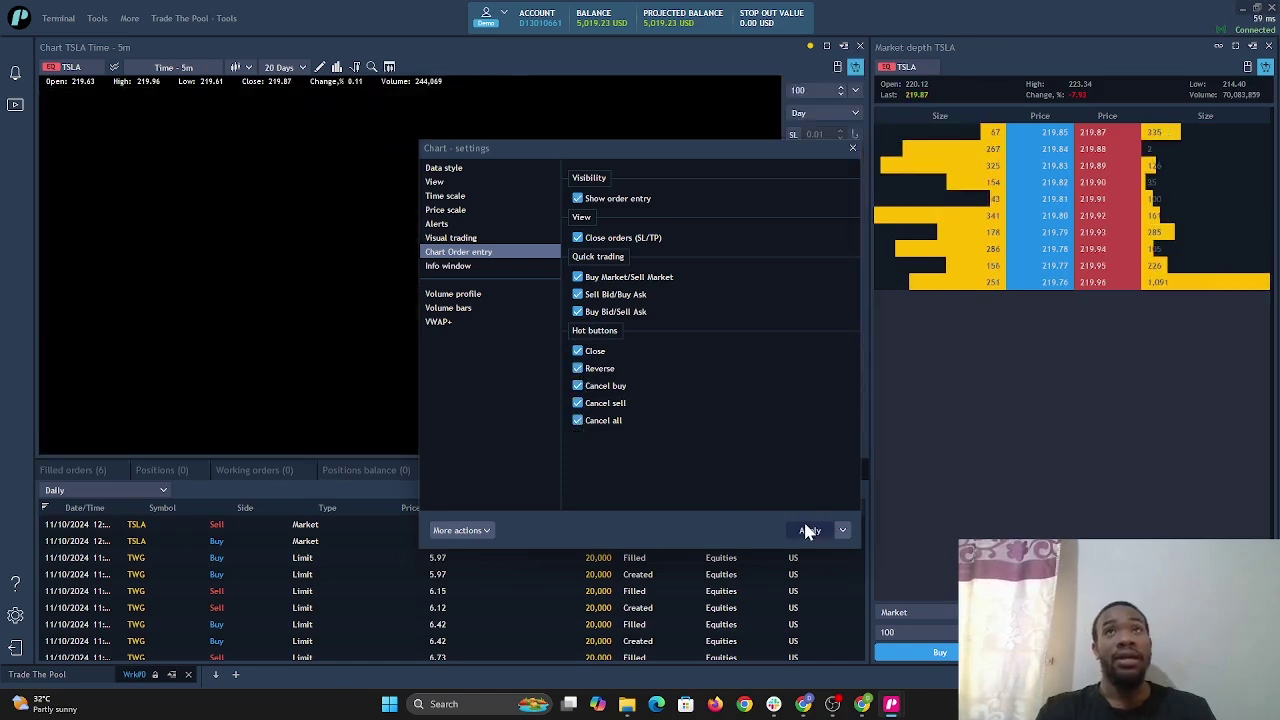
click(853, 148)
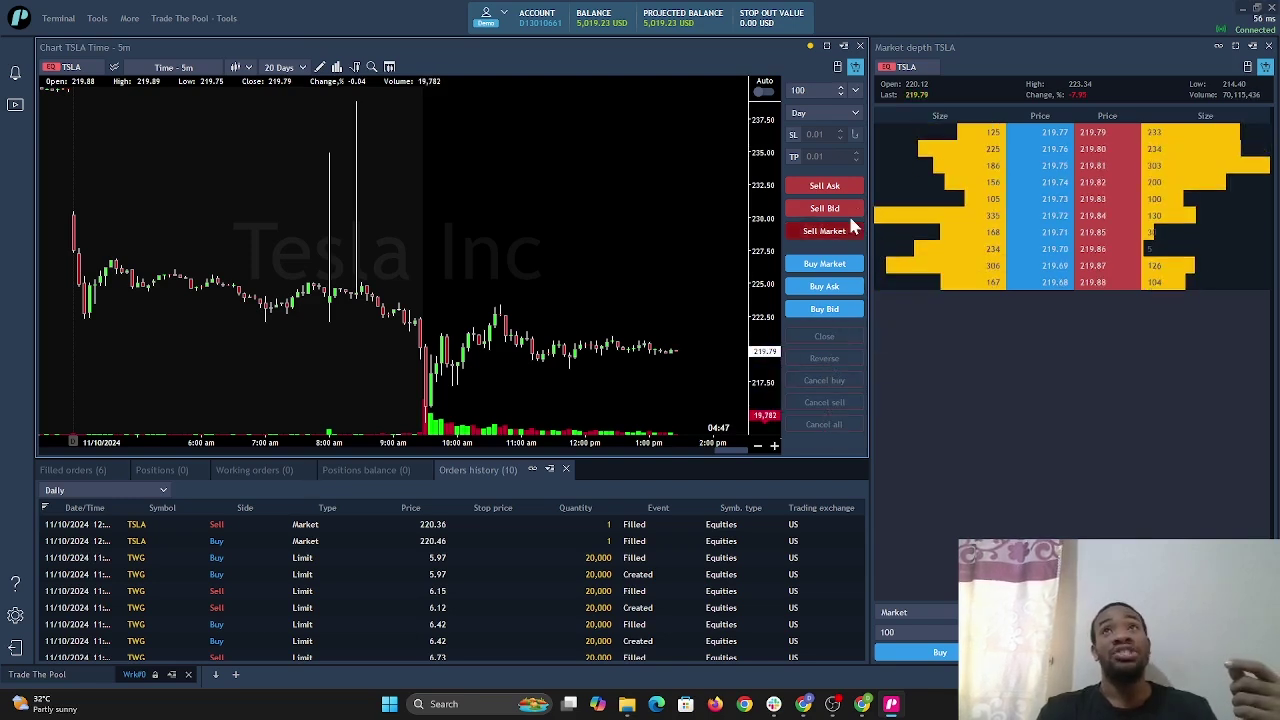
Set the first default lot size for TSLA to 10 in the order quantity defaults and save it
click(855, 90)
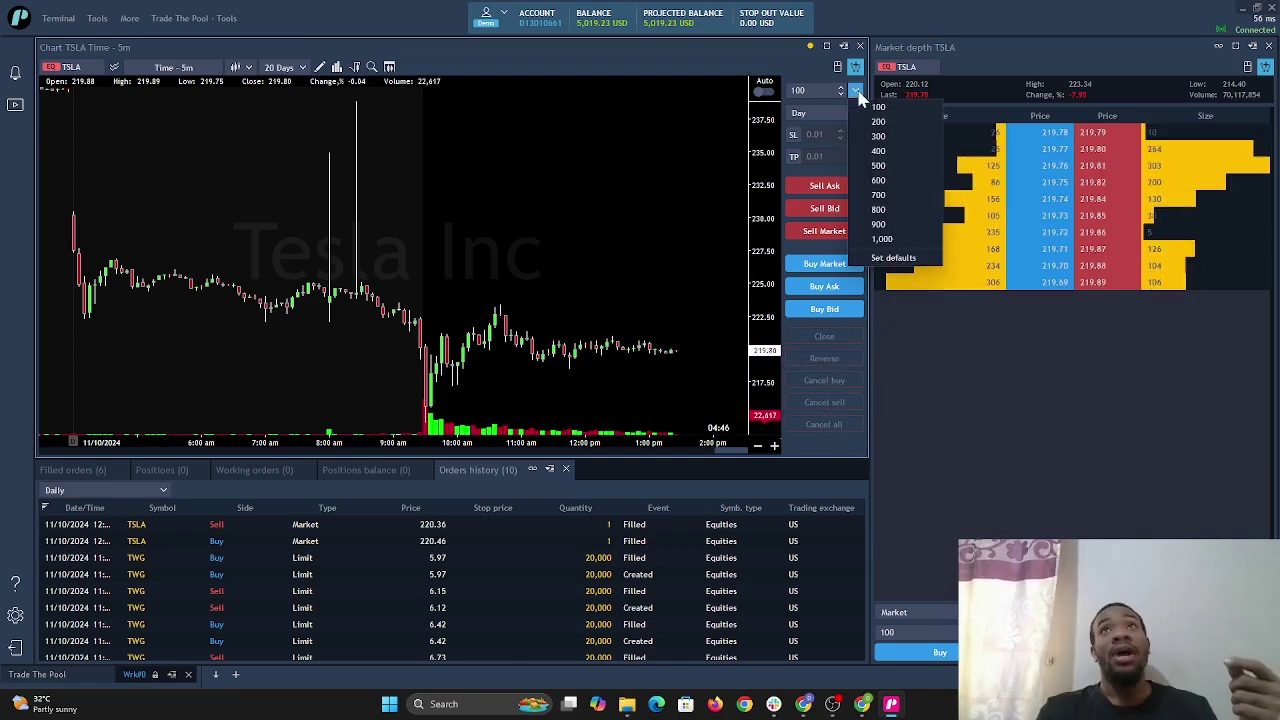
click(890, 258)
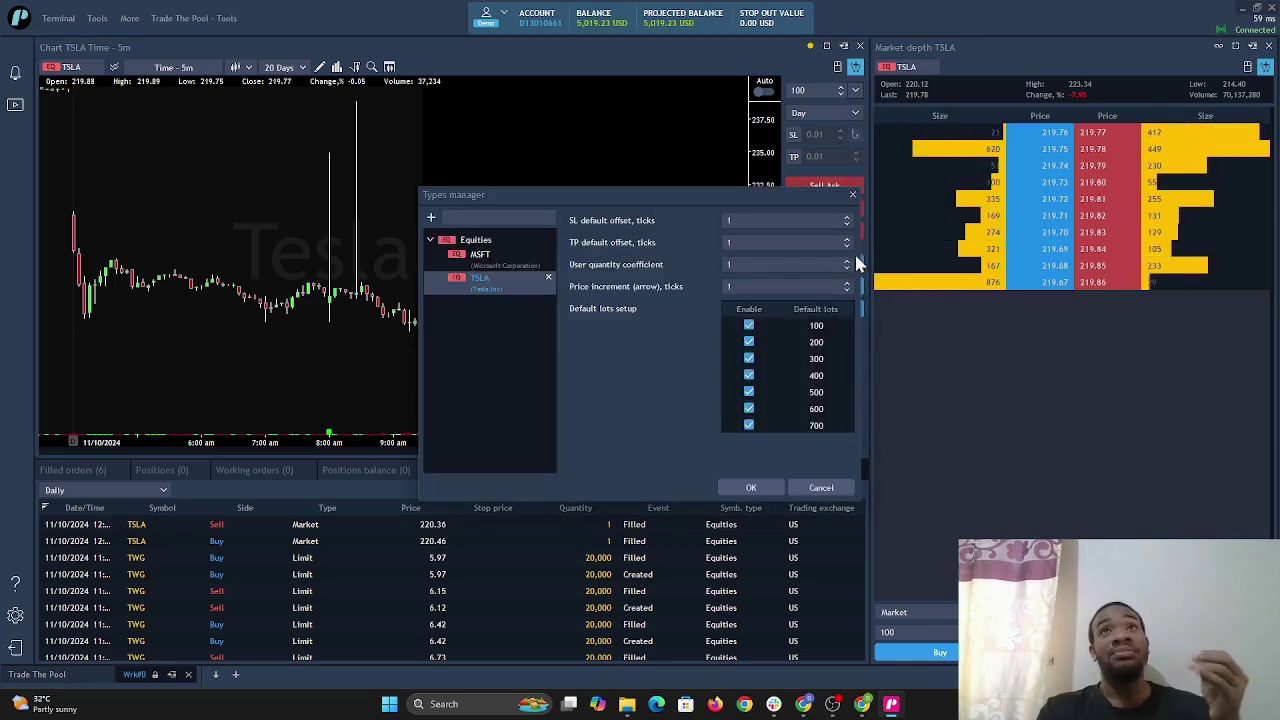
click(795, 377)
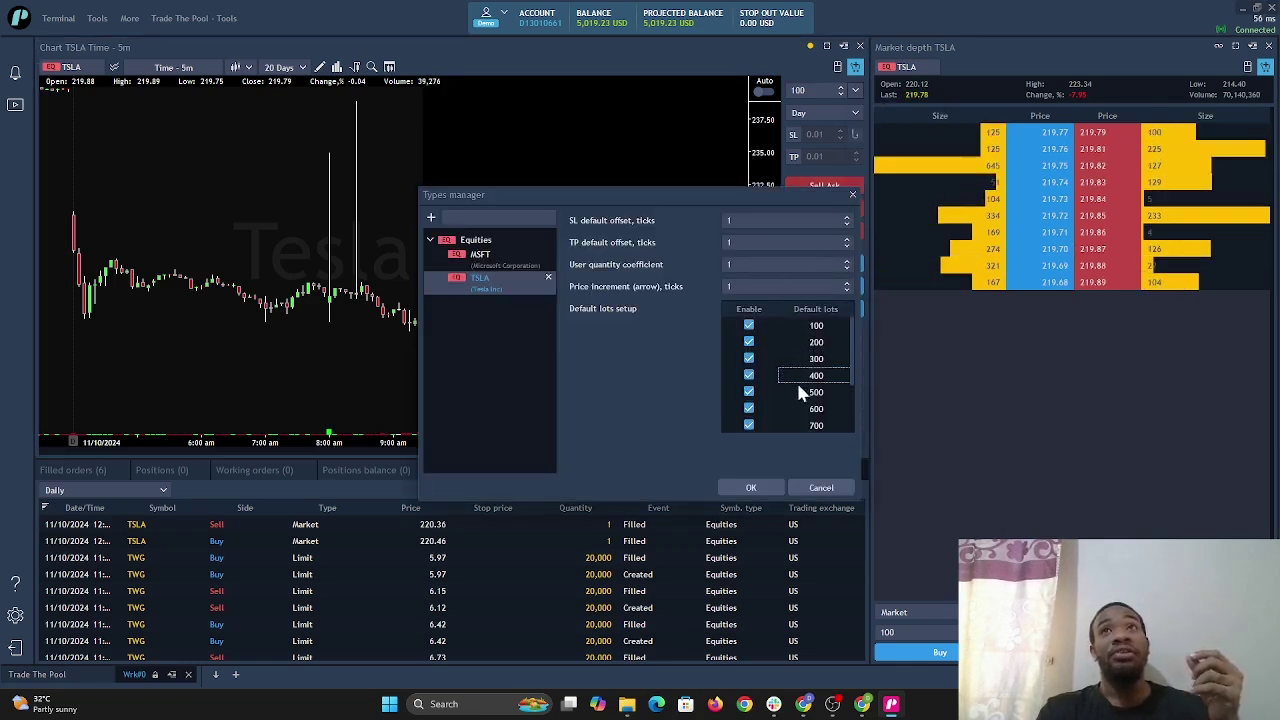
click(827, 327)
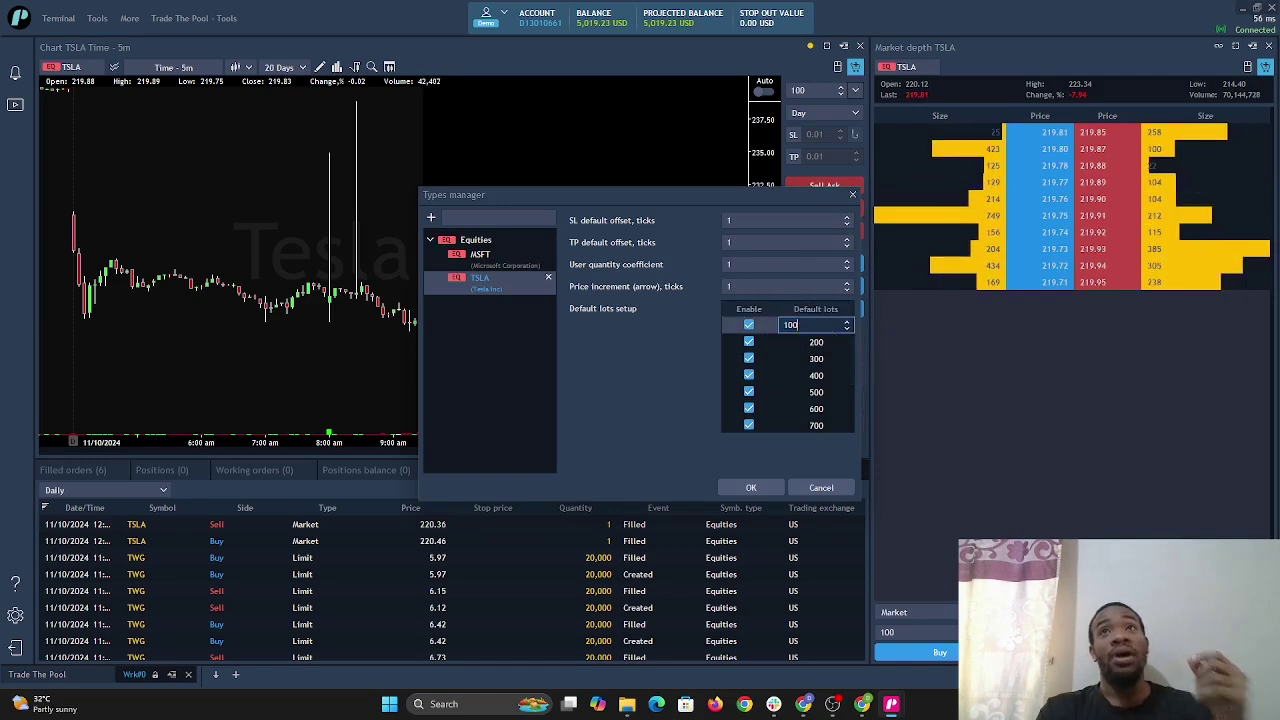
click(751, 489)
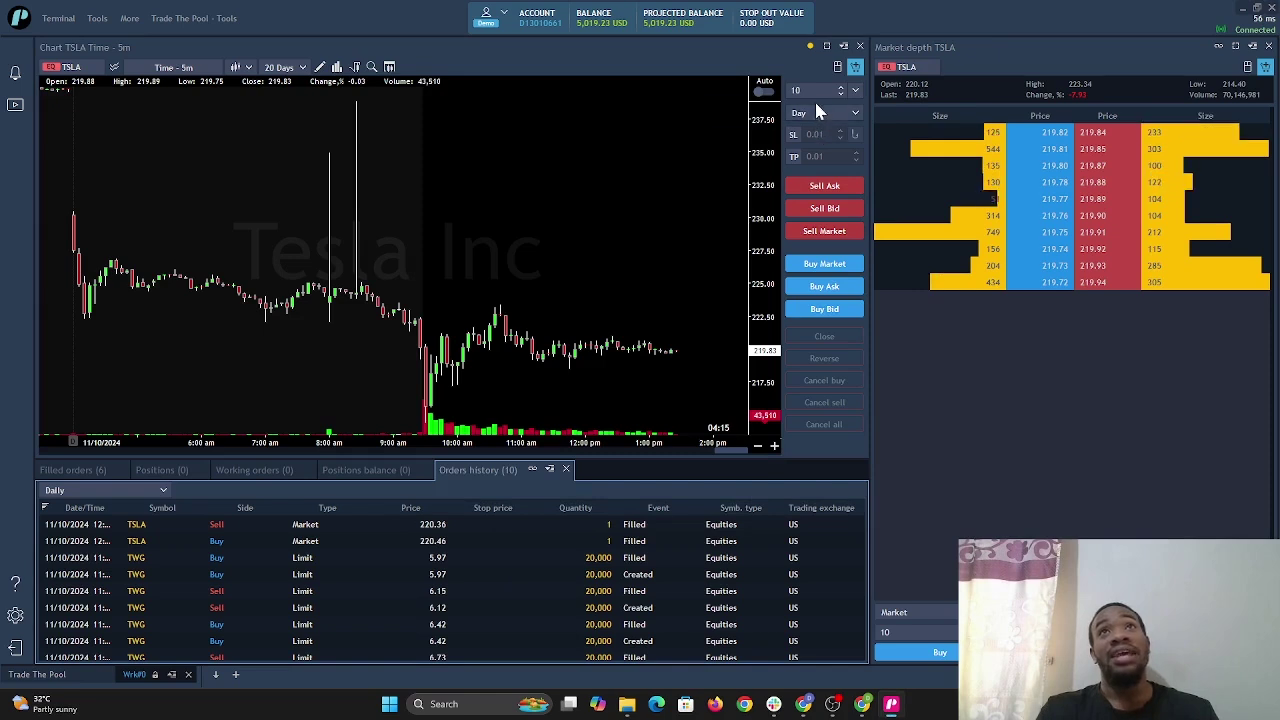
Buy 10 TSLA shares at the ask, sell them at the bid, and check the positions and filled orders
click(822, 287)
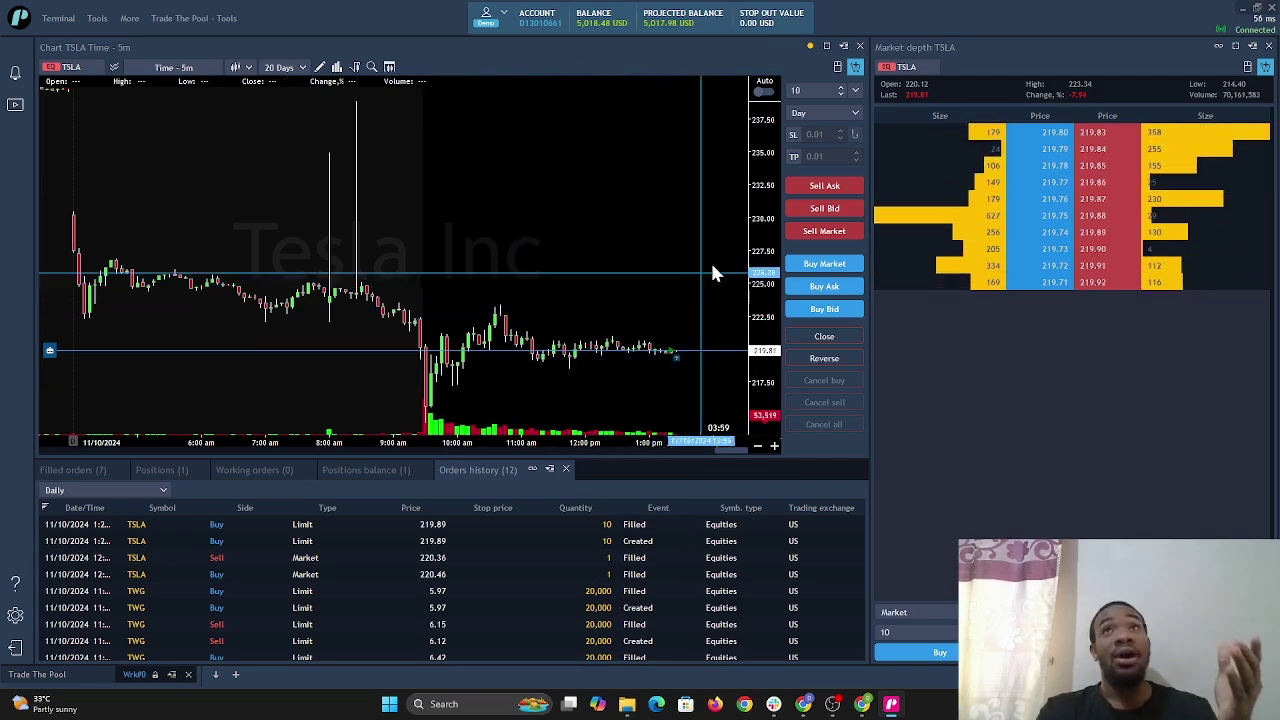
click(825, 209)
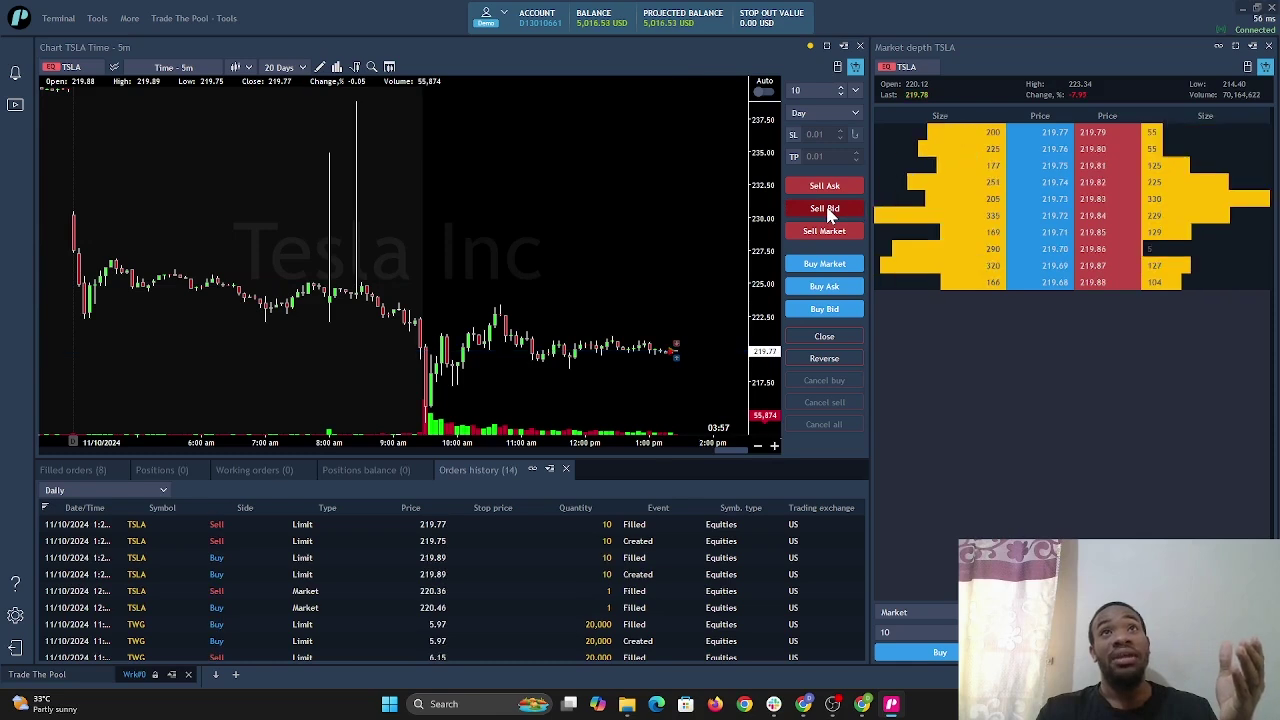
click(170, 474)
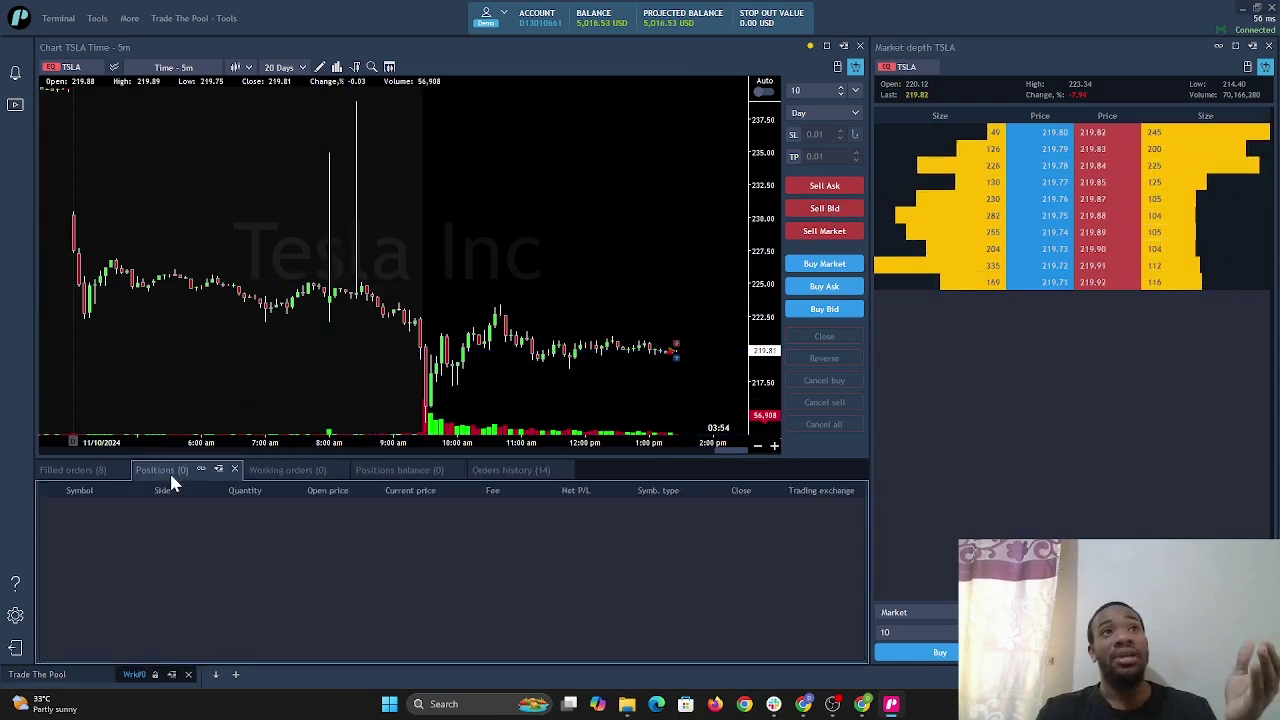
click(65, 474)
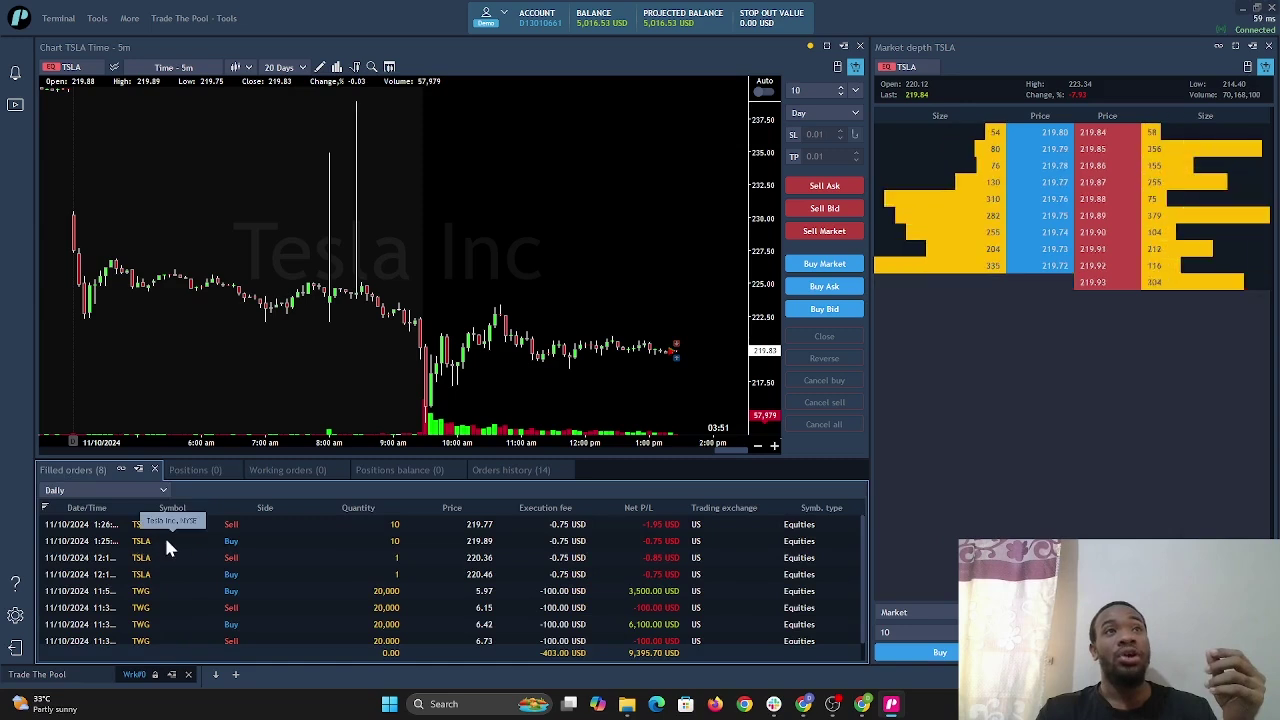
Buy 10 TSLA shares at the ask and review the trade in Positions, Positions balance and Orders history
click(836, 290)
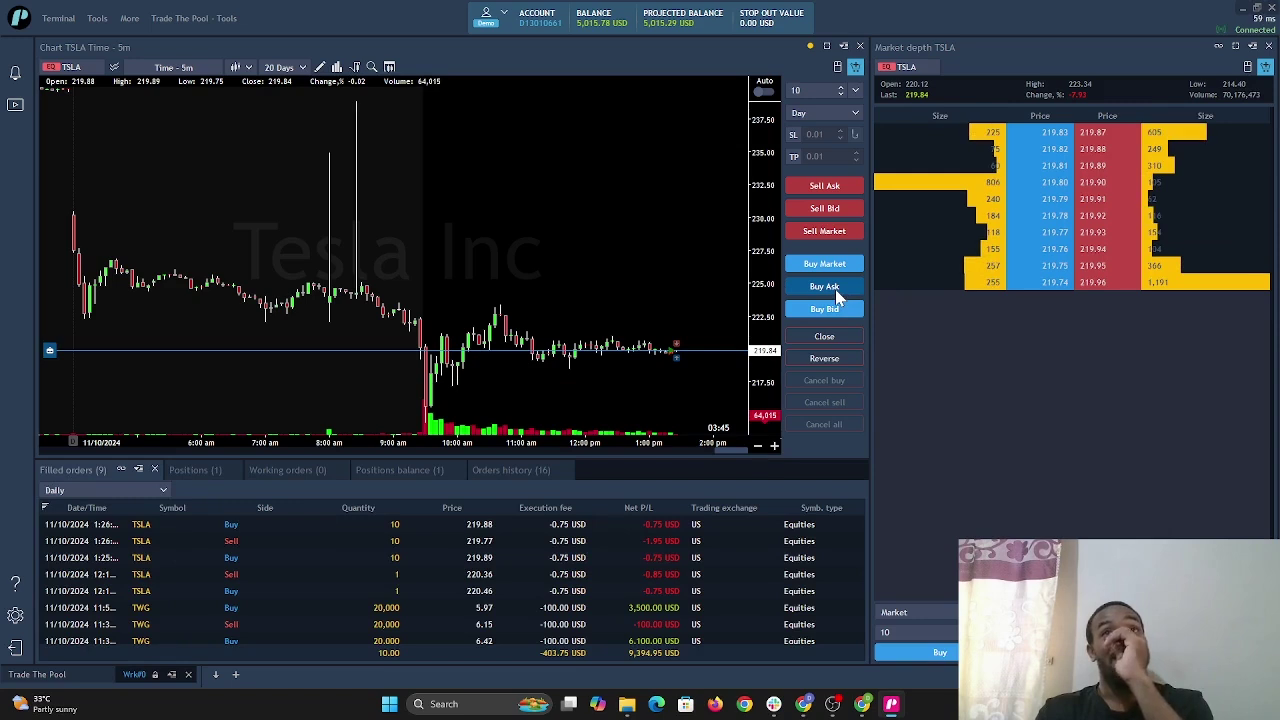
click(190, 469)
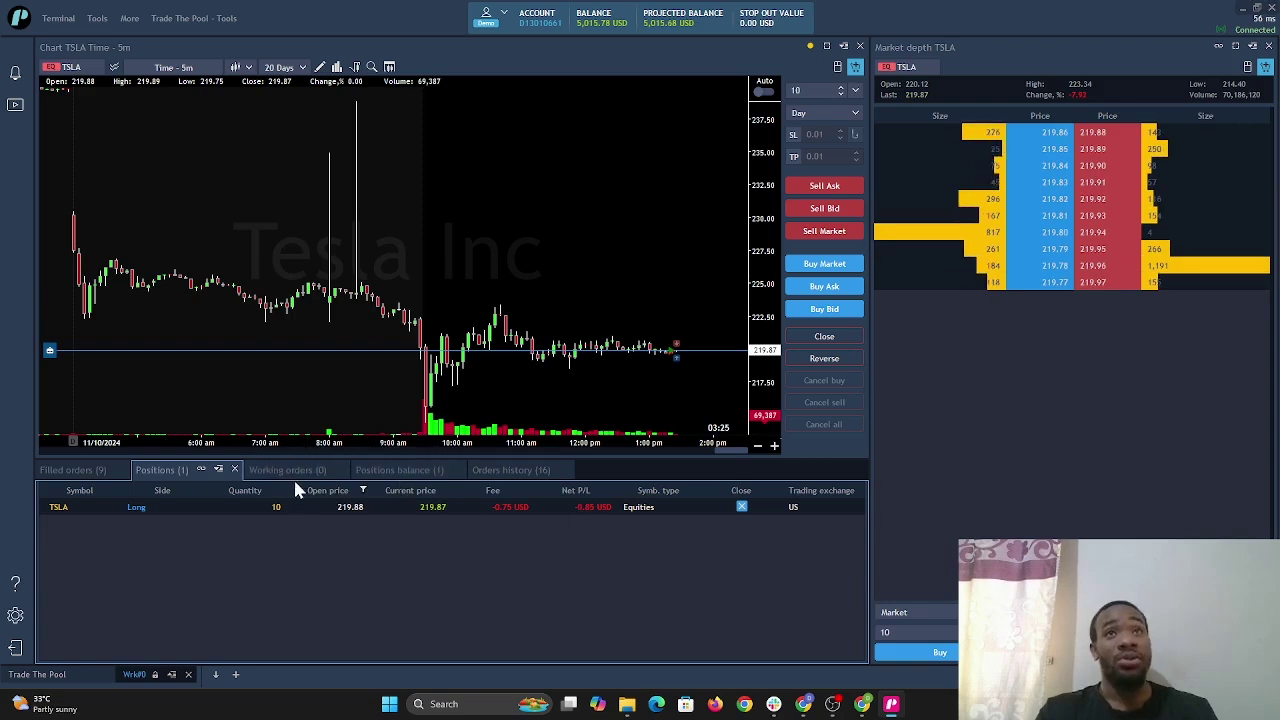
click(376, 471)
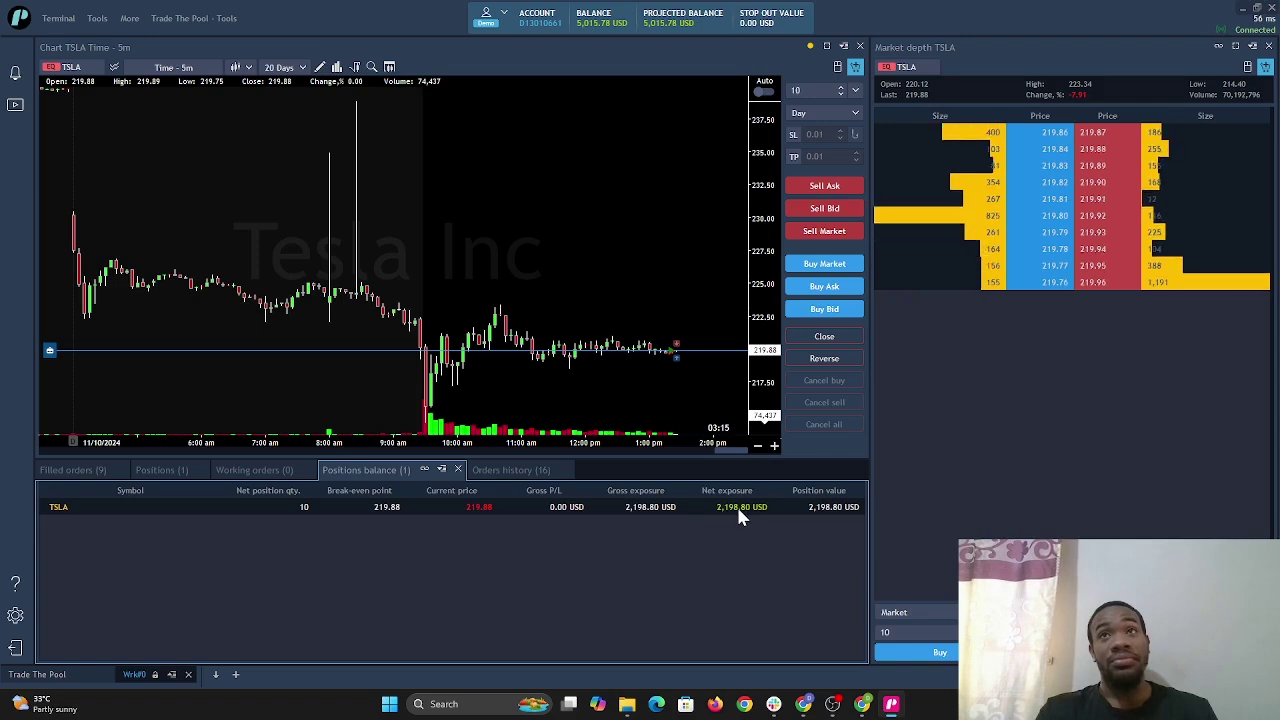
click(488, 470)
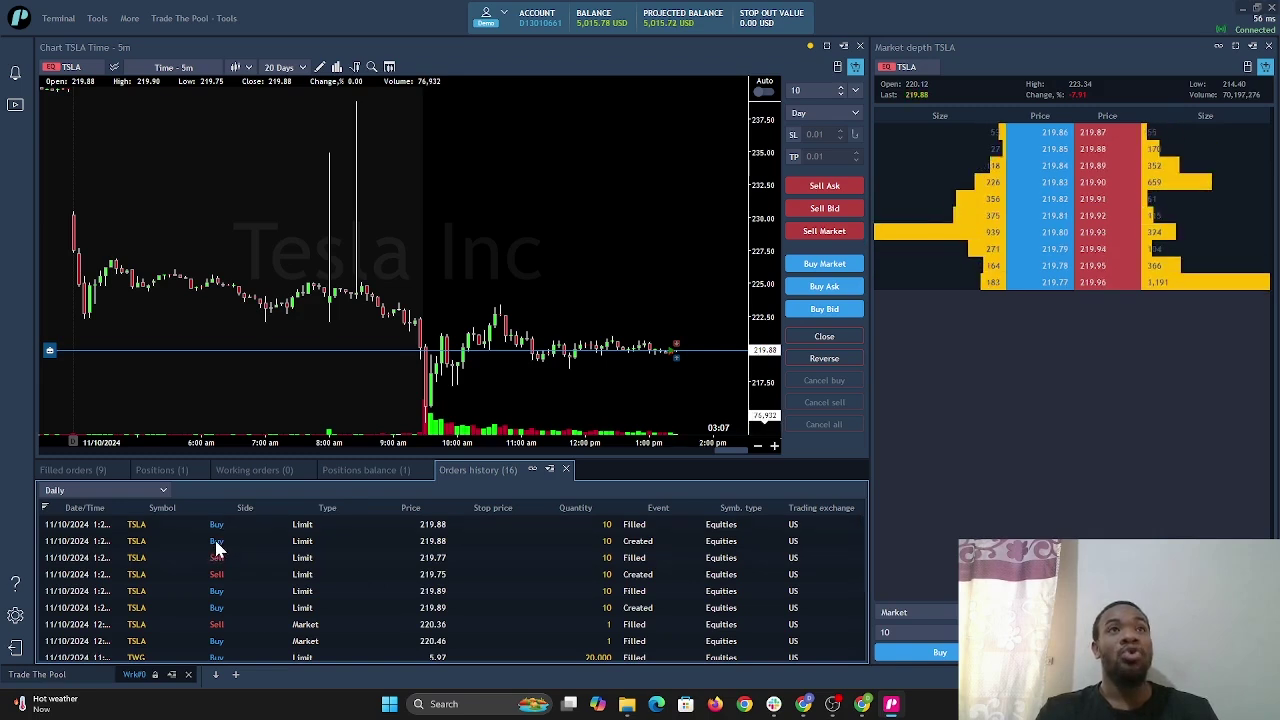
click(393, 537)
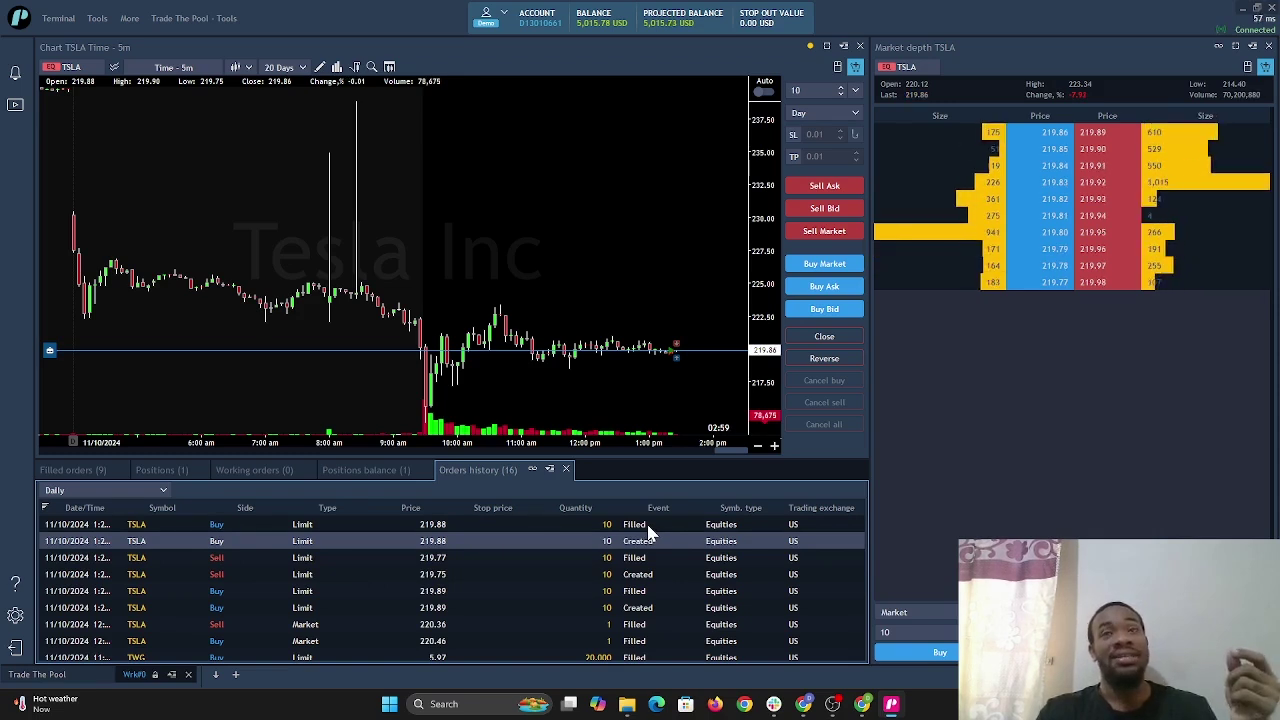
Sell the 10 TSLA shares at the bid and review the sale in Orders history, Filled orders and Positions
click(826, 210)
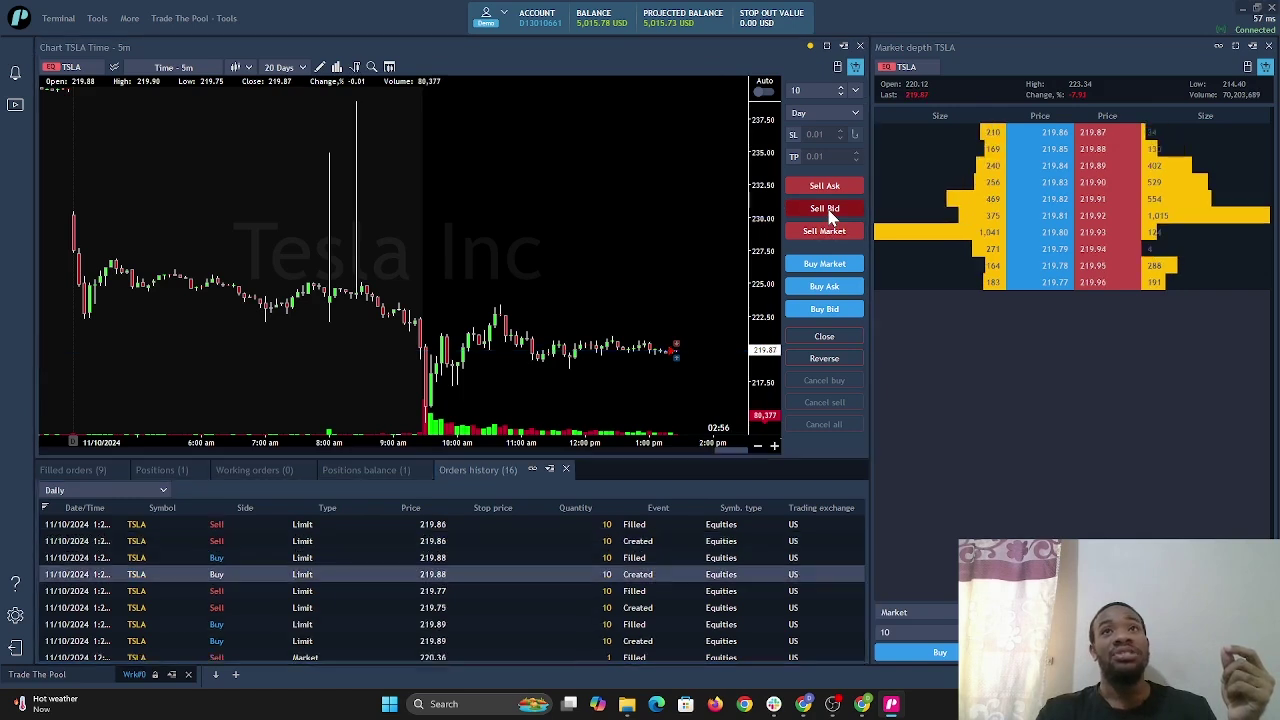
click(241, 540)
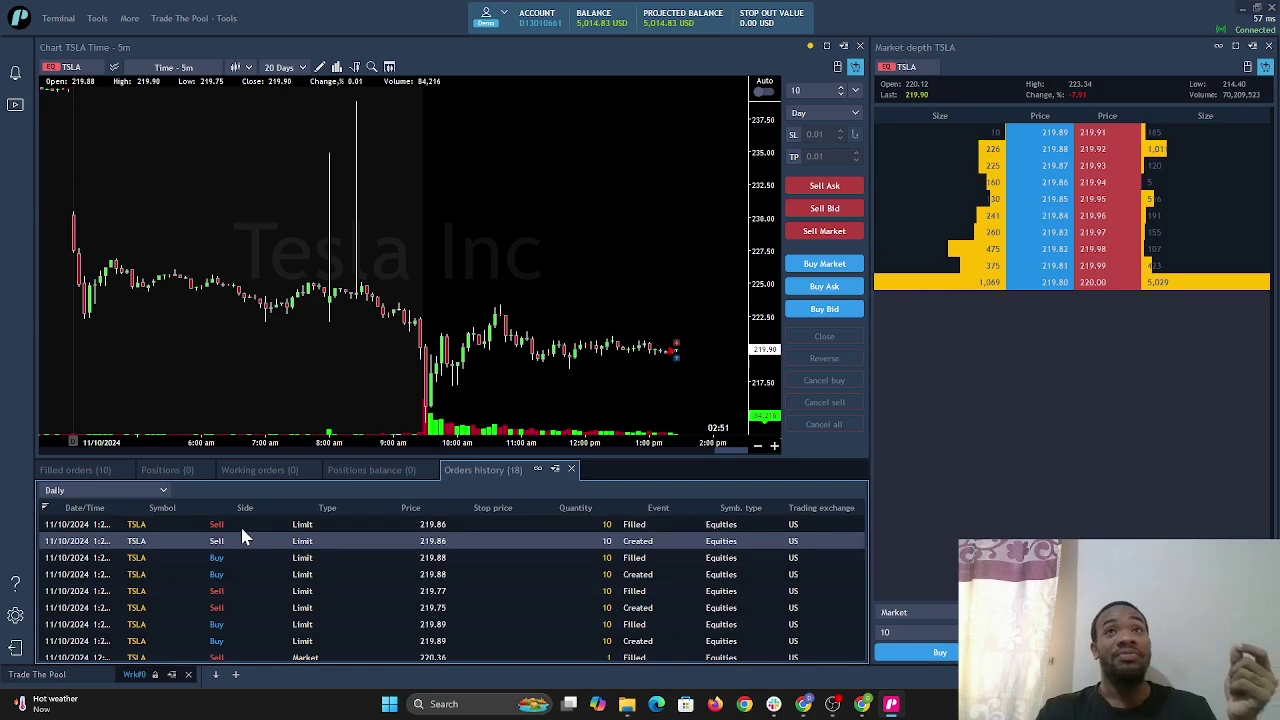
click(241, 527)
click(84, 467)
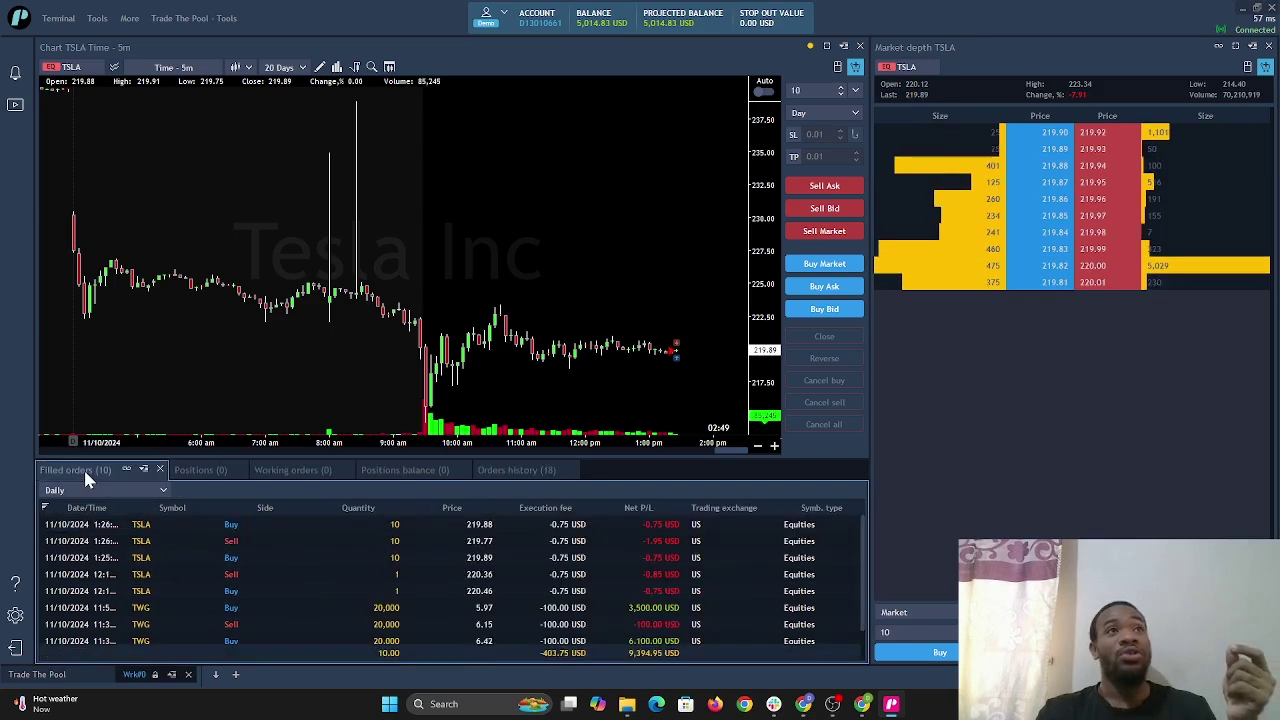
click(259, 518)
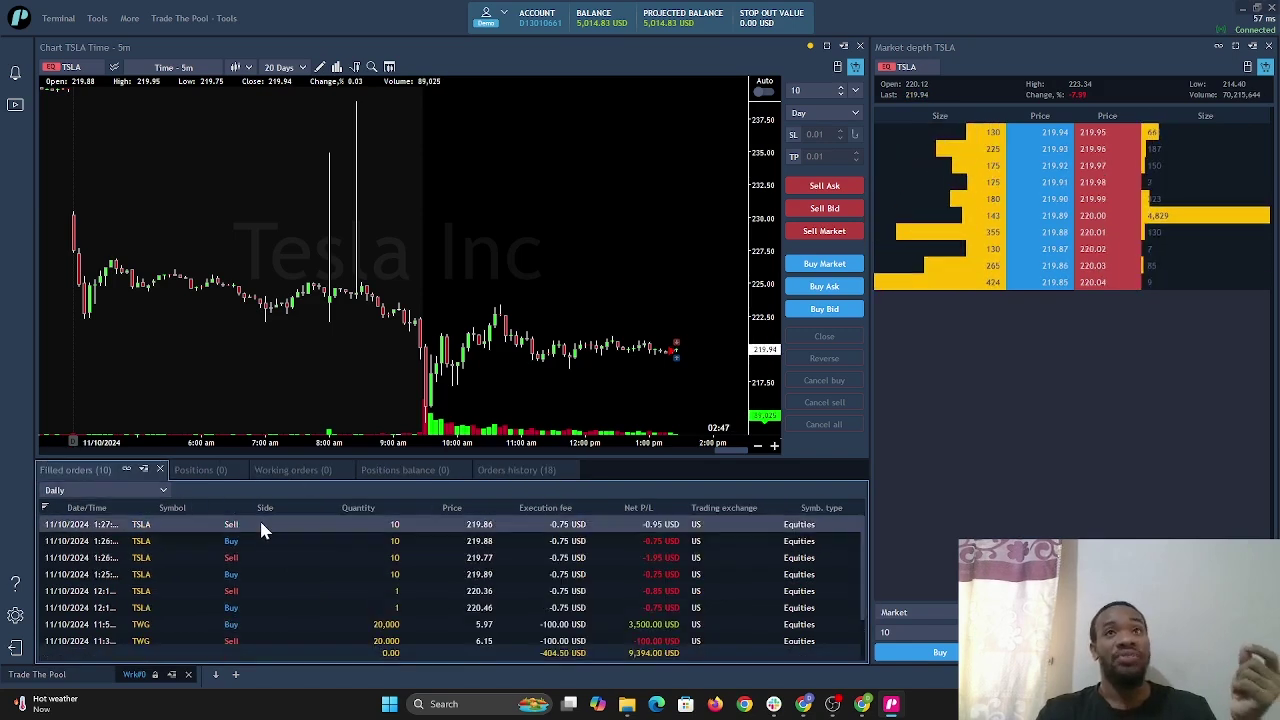
click(195, 470)
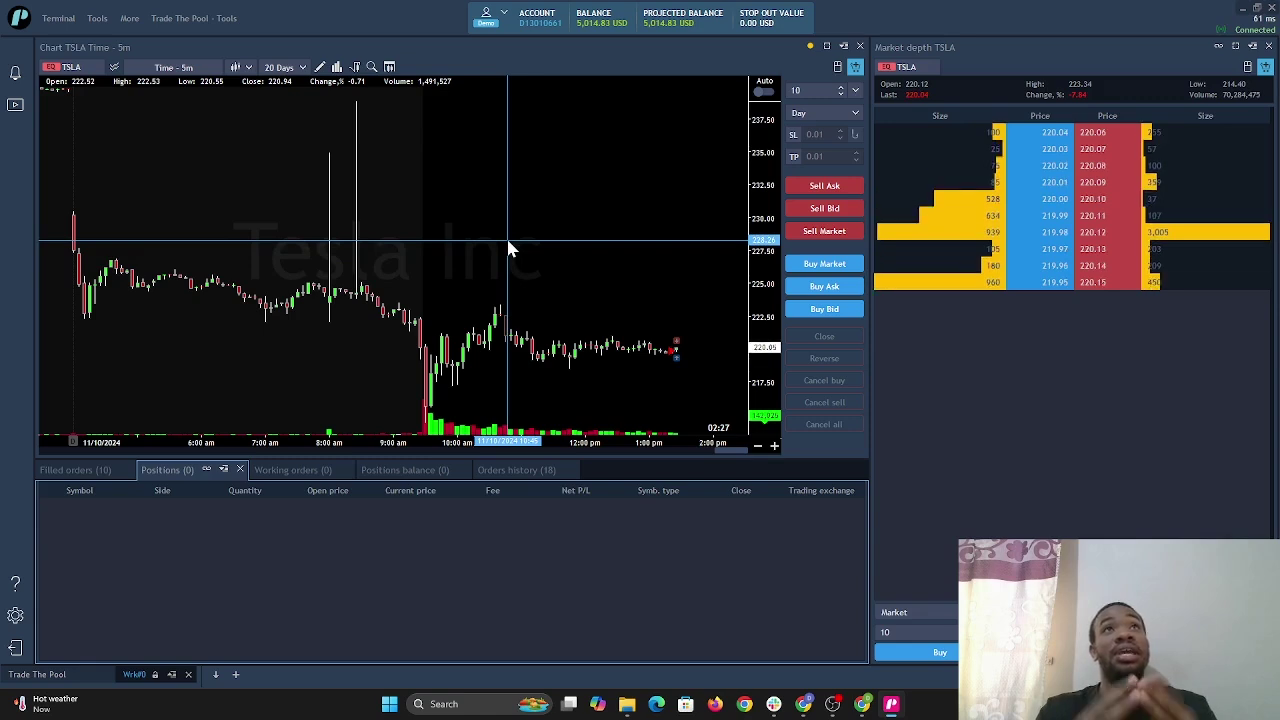
Add the ATR (Average true range) indicator to the TSLA chart
right_click(417, 241)
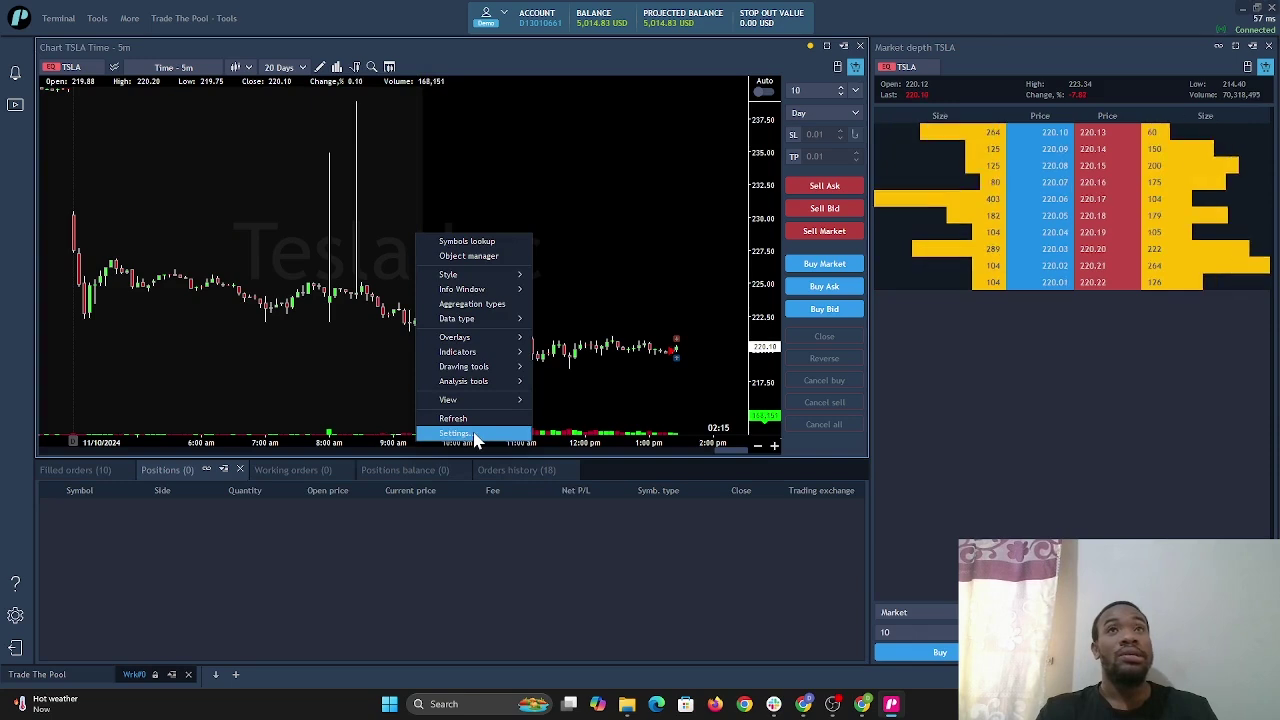
mouse_move(486, 354)
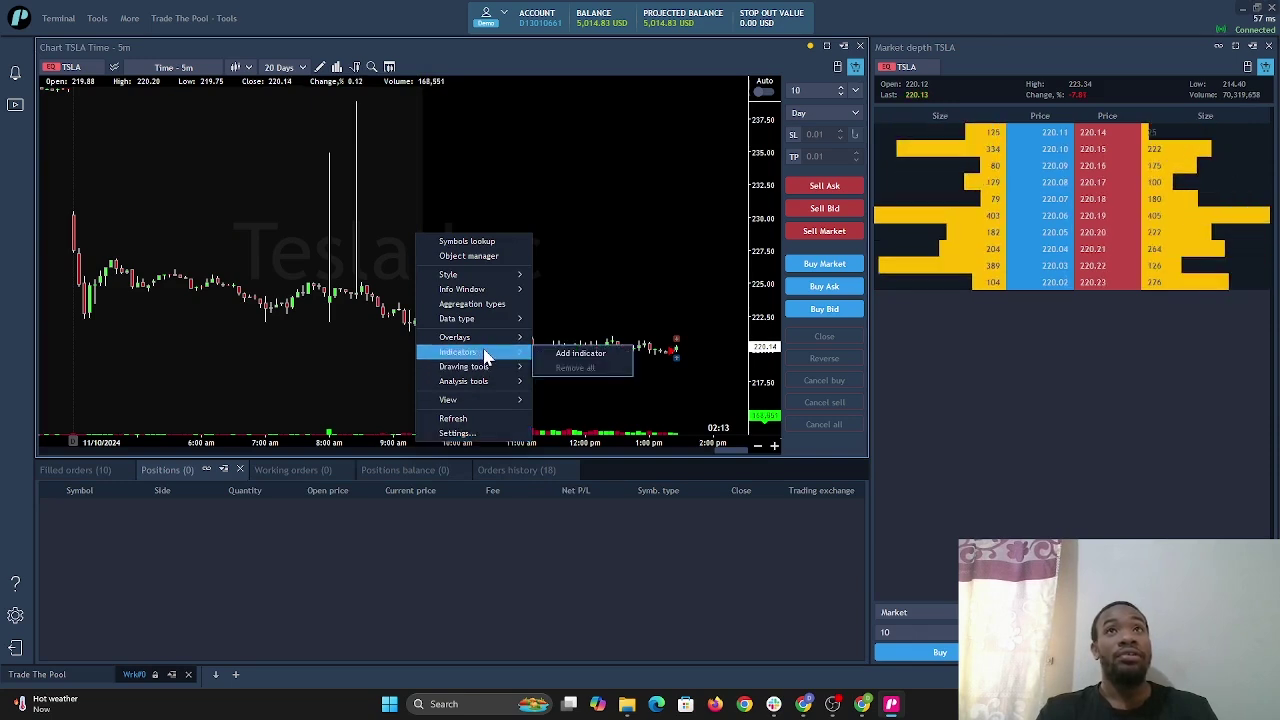
click(580, 354)
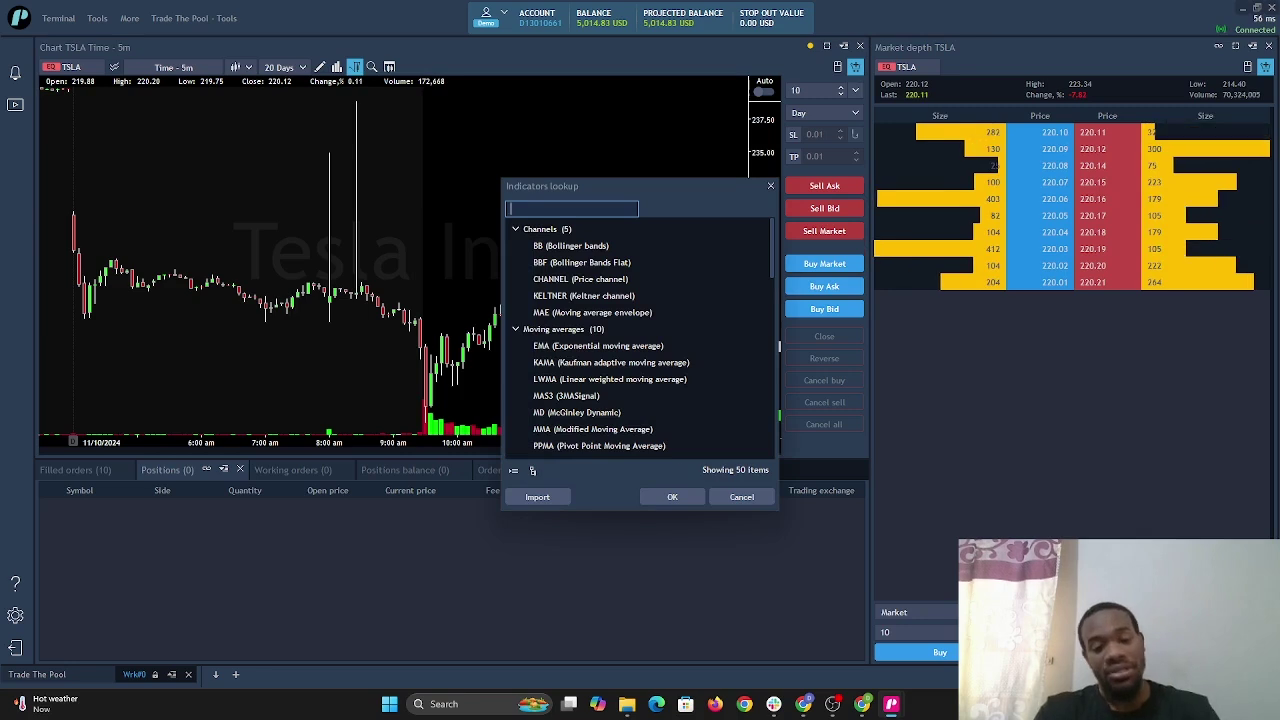
text(atr)
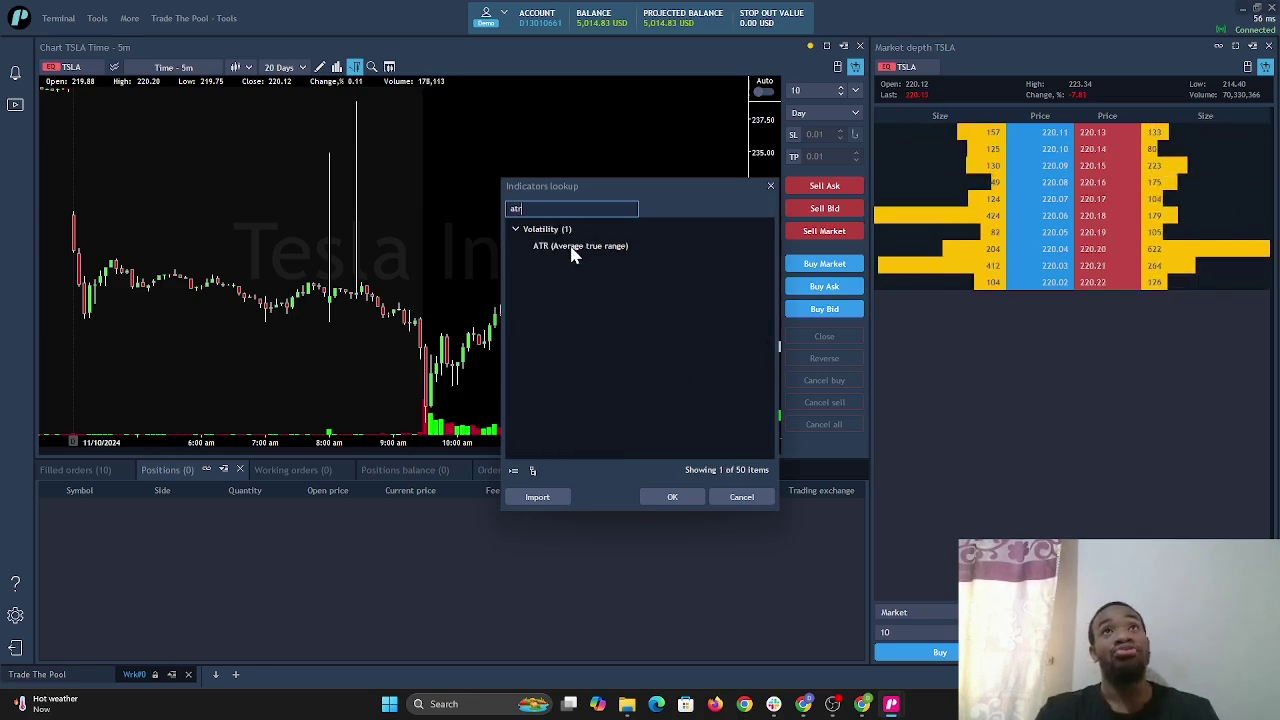
click(574, 248)
click(677, 497)
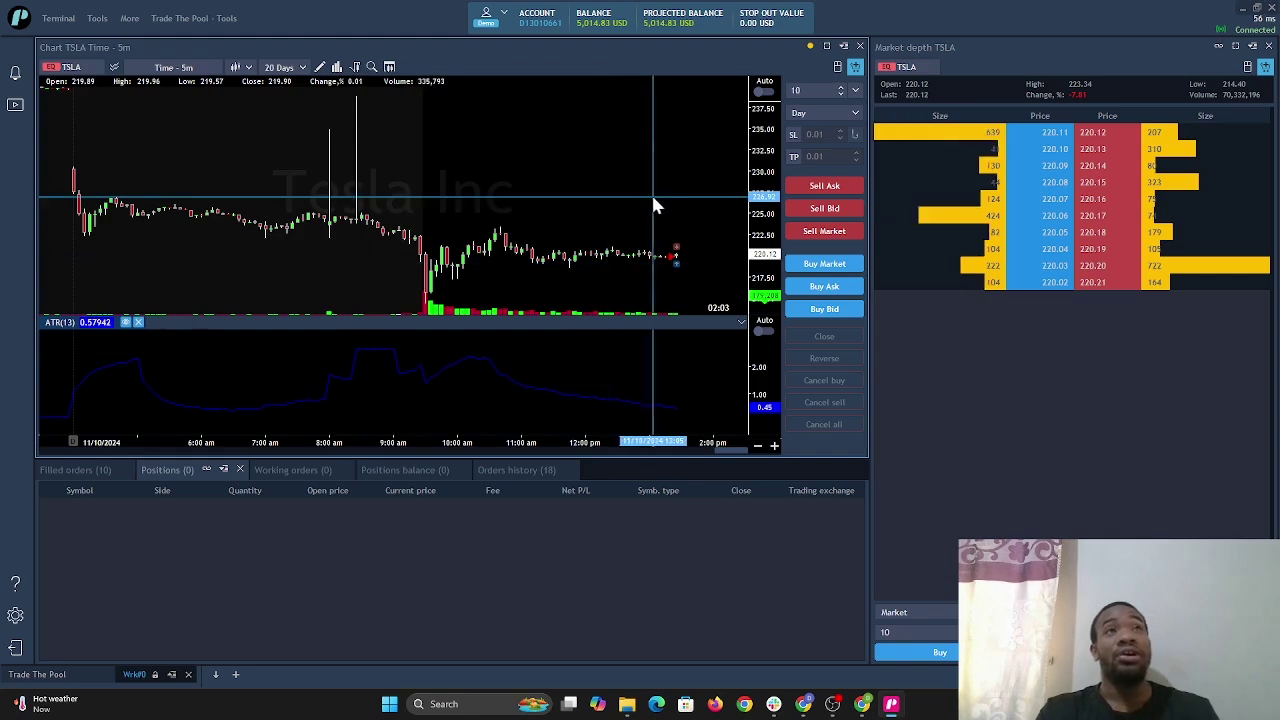
Buy 10 TSLA shares at the ask and close the whole position from the Positions list
drag(654, 206, 409, 237)
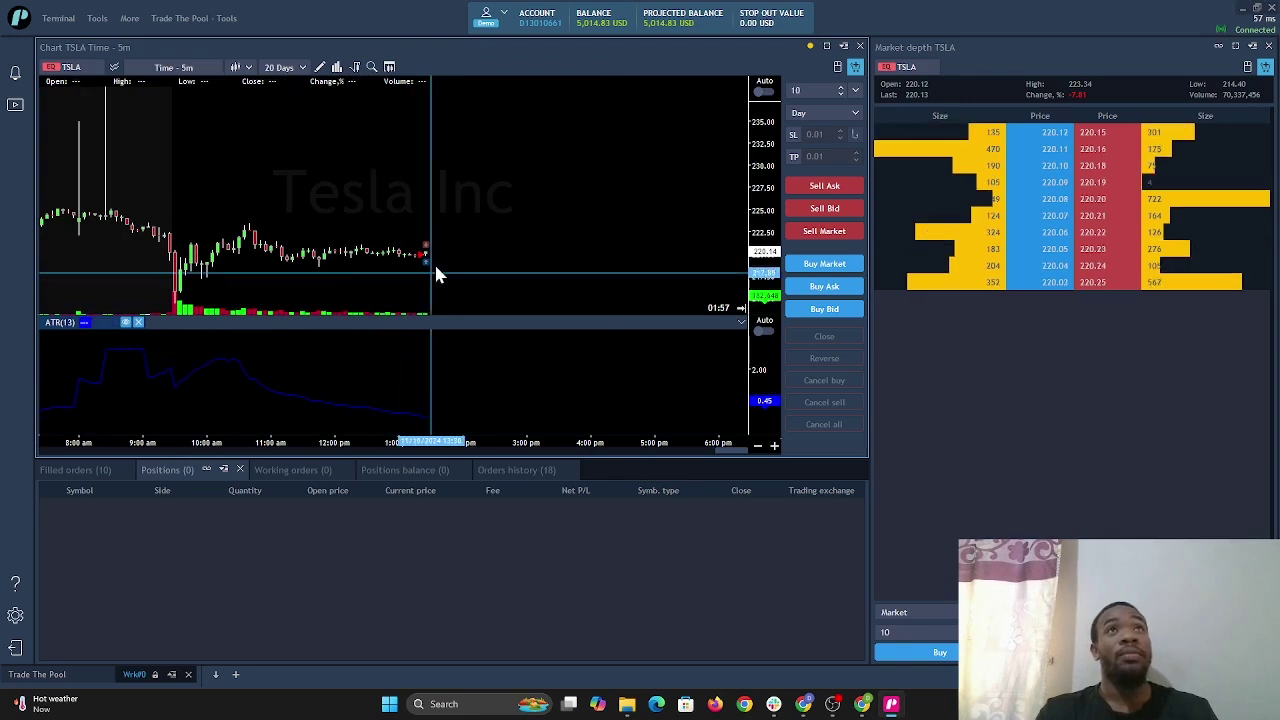
drag(458, 232, 534, 220)
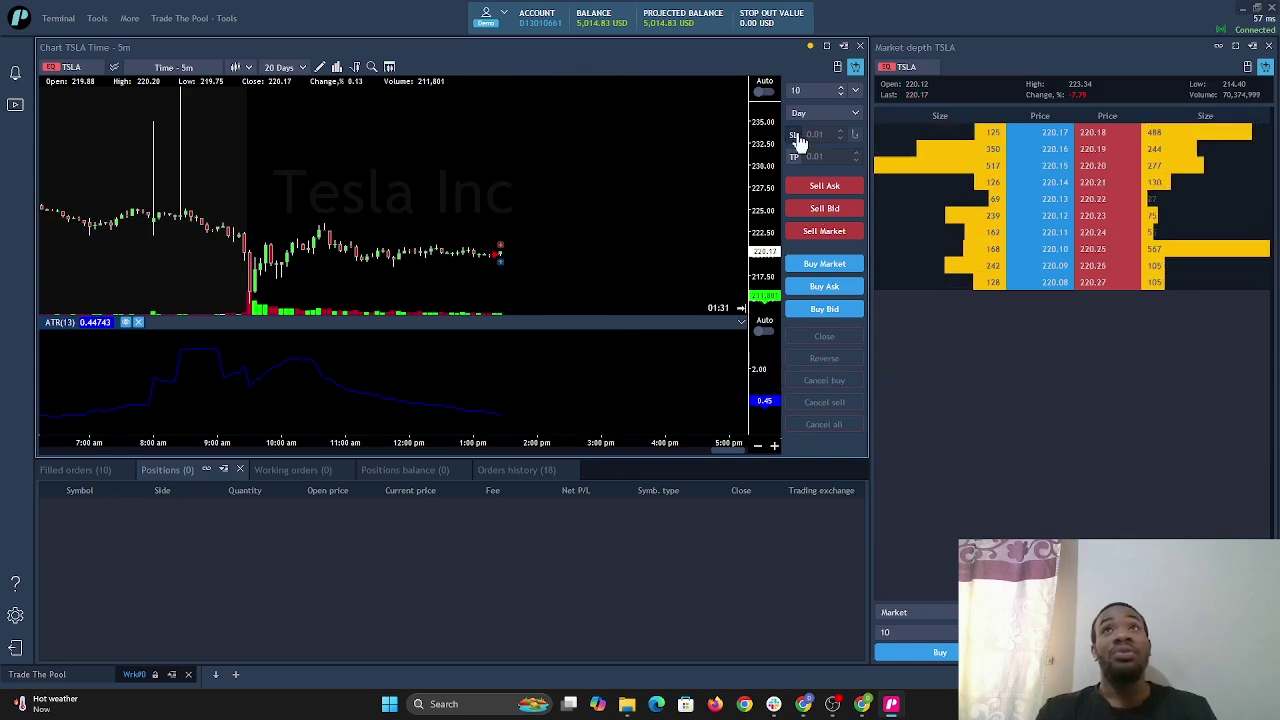
click(825, 291)
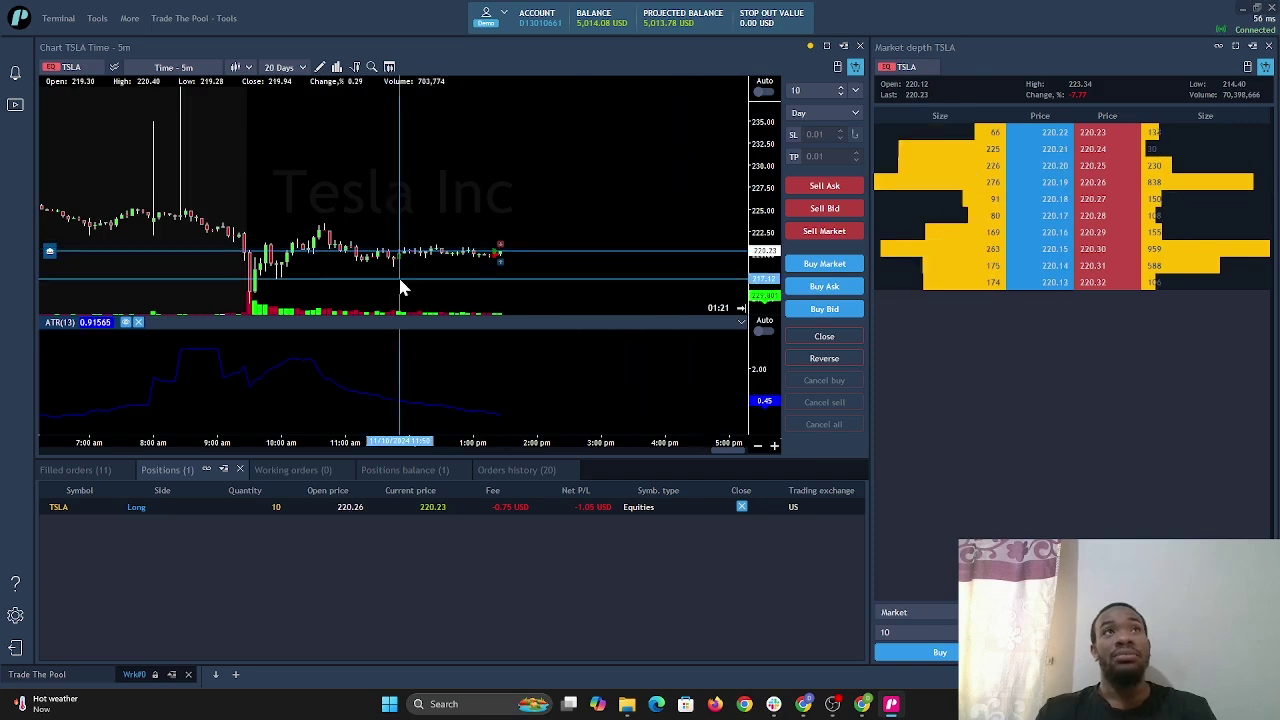
click(743, 509)
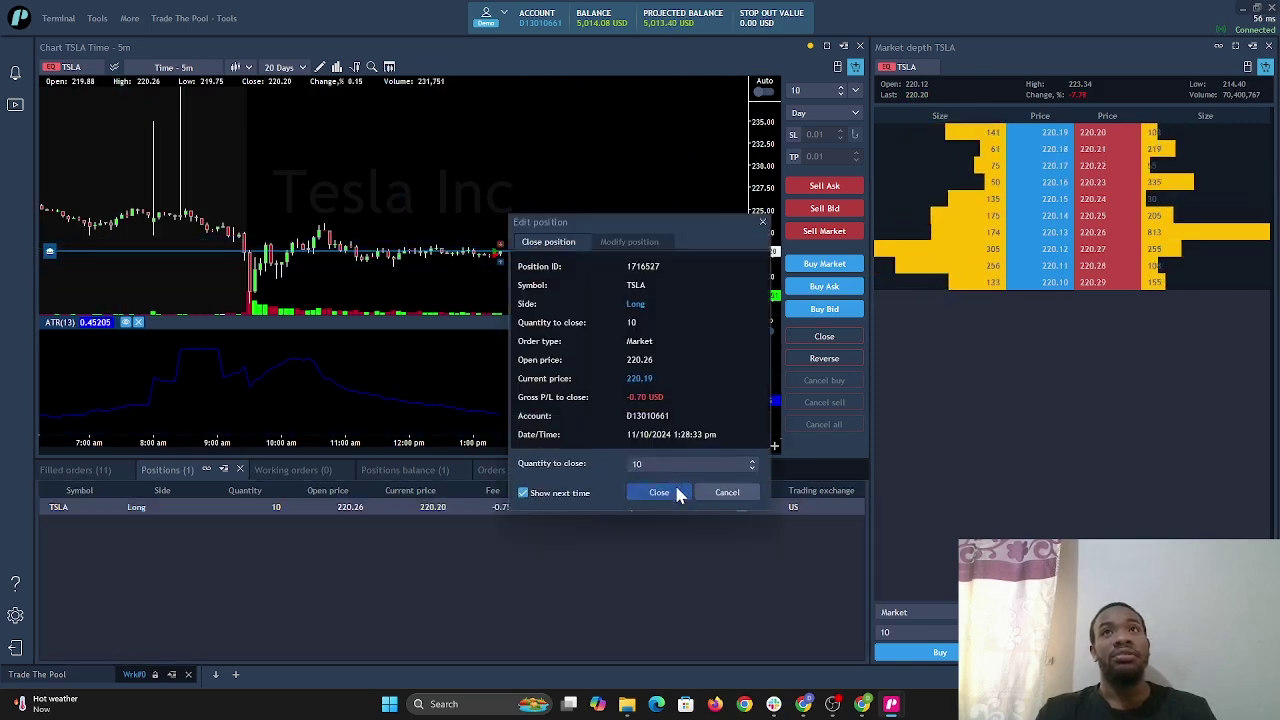
click(677, 491)
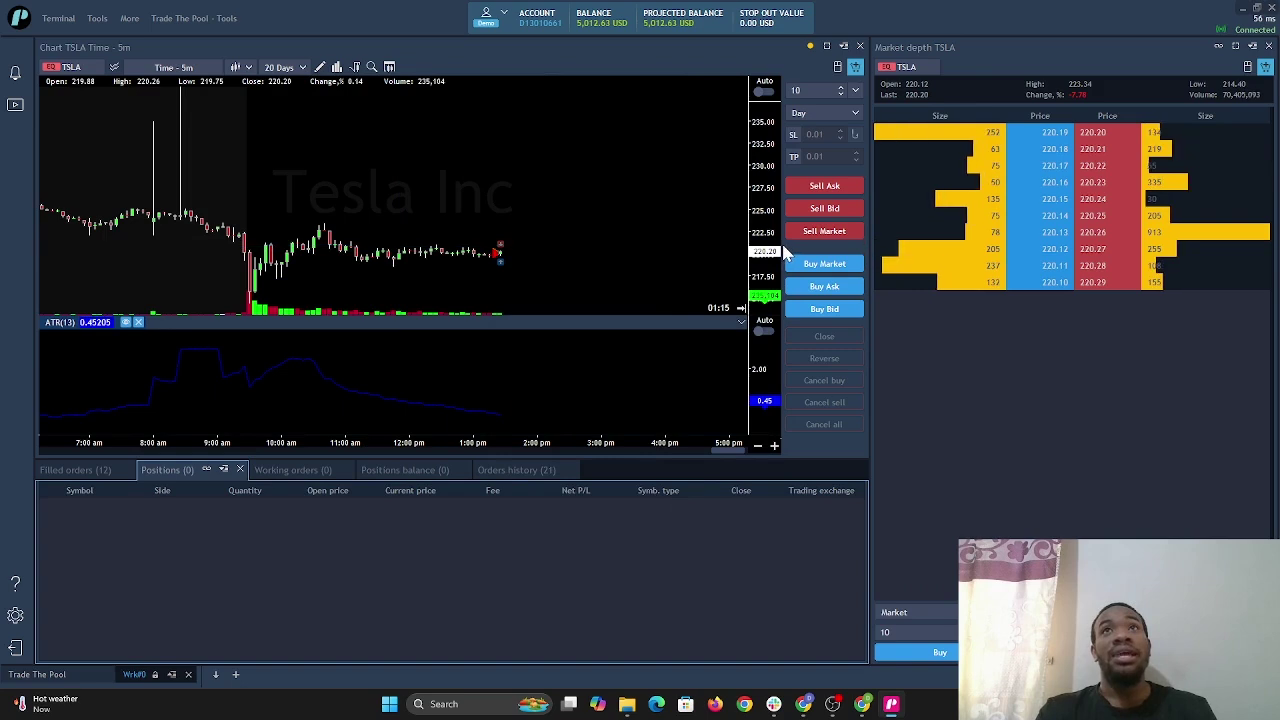
Enable the stop loss for TSLA chart orders and set its offset from the order price to 2
click(795, 137)
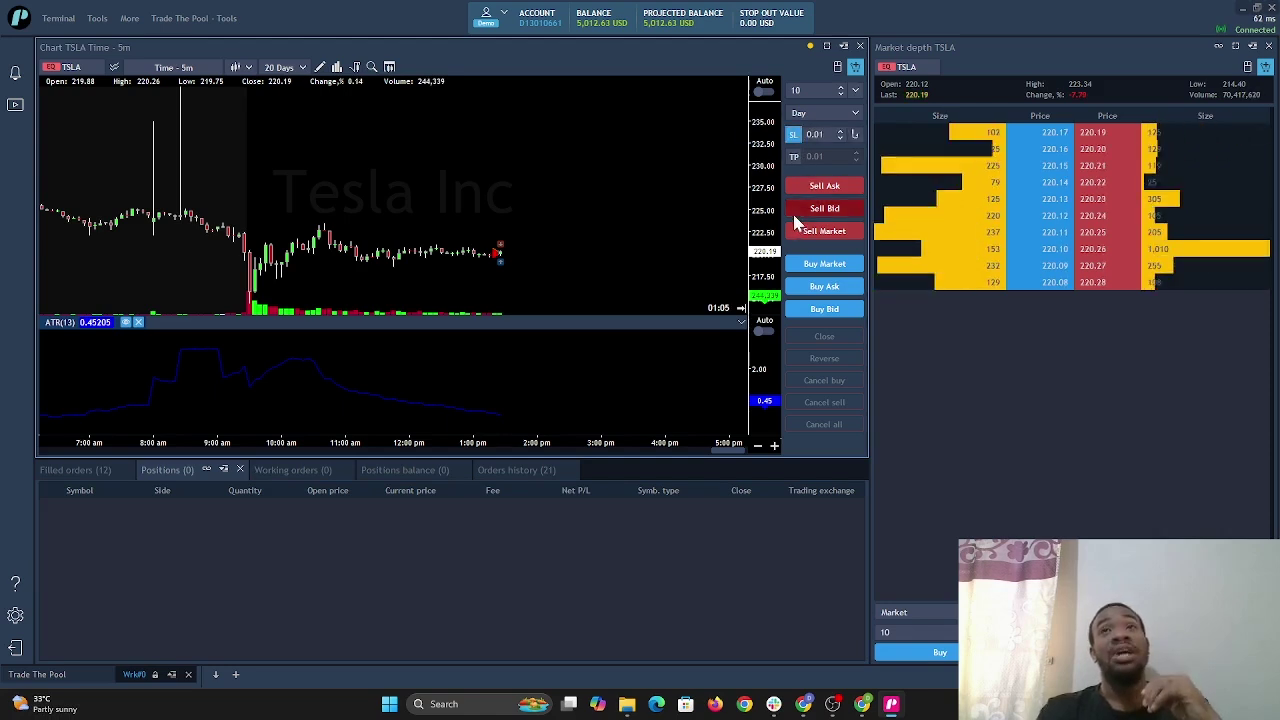
click(794, 138)
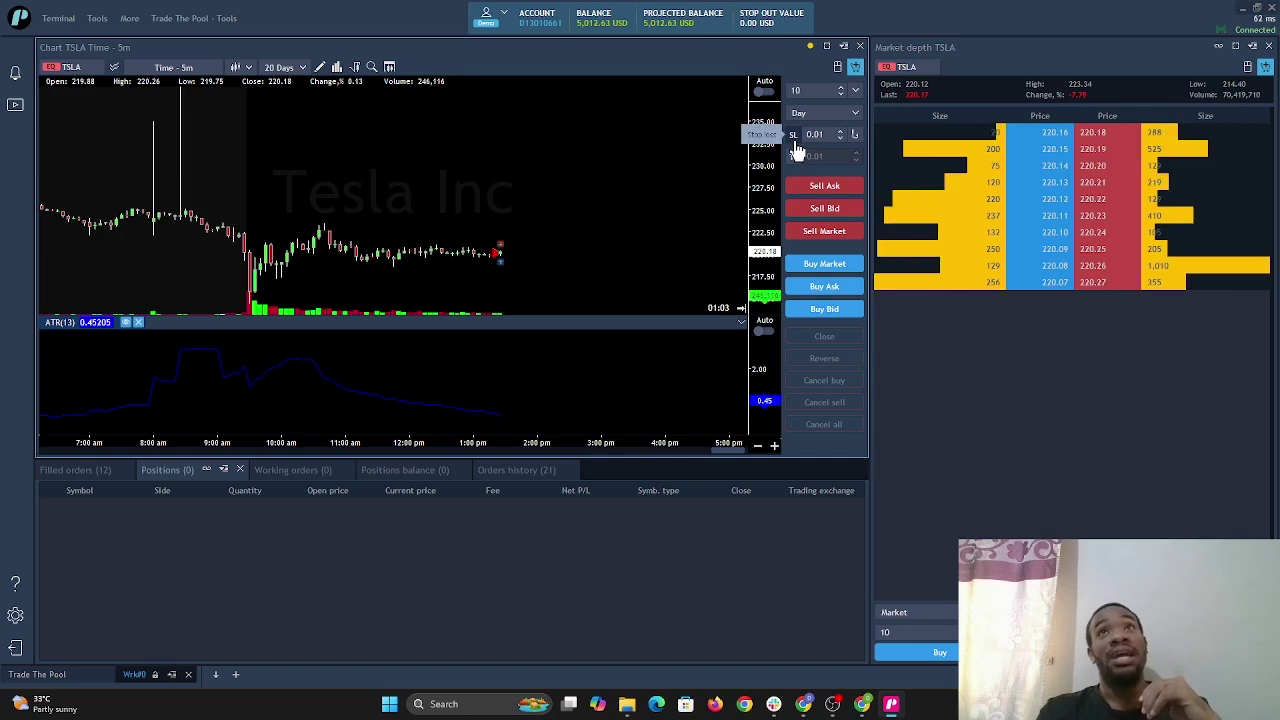
click(795, 138)
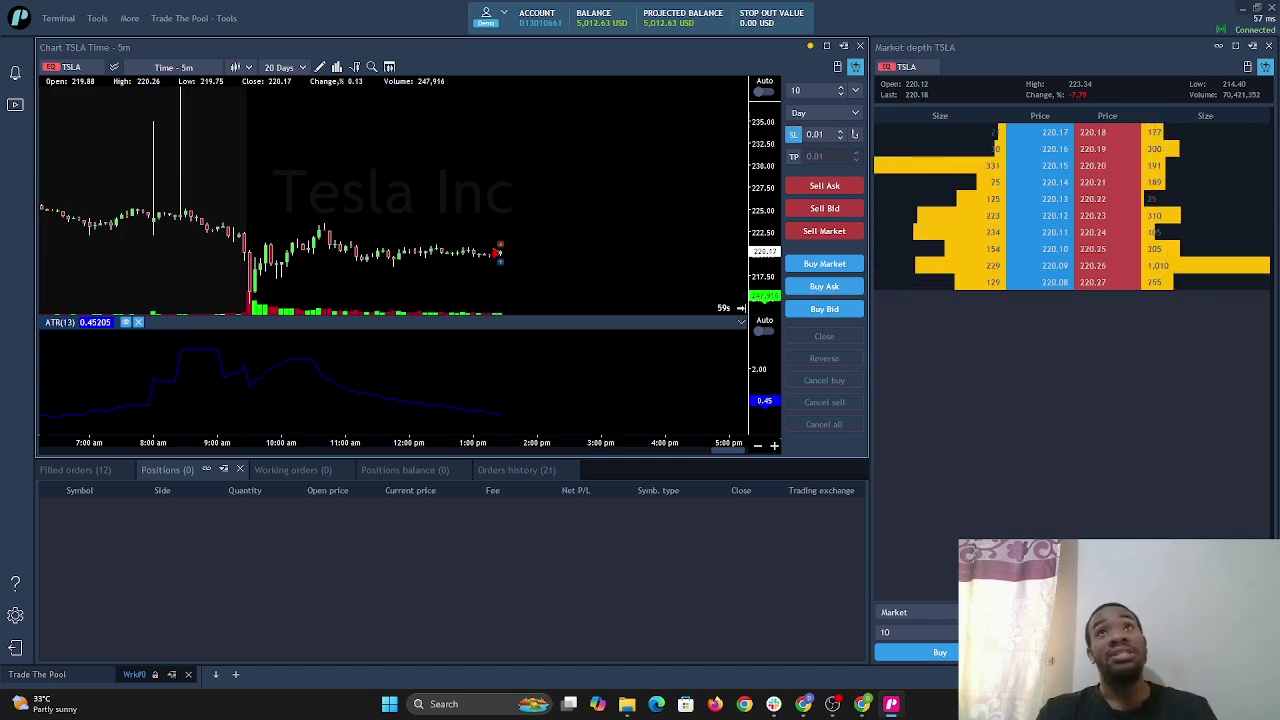
click(815, 134)
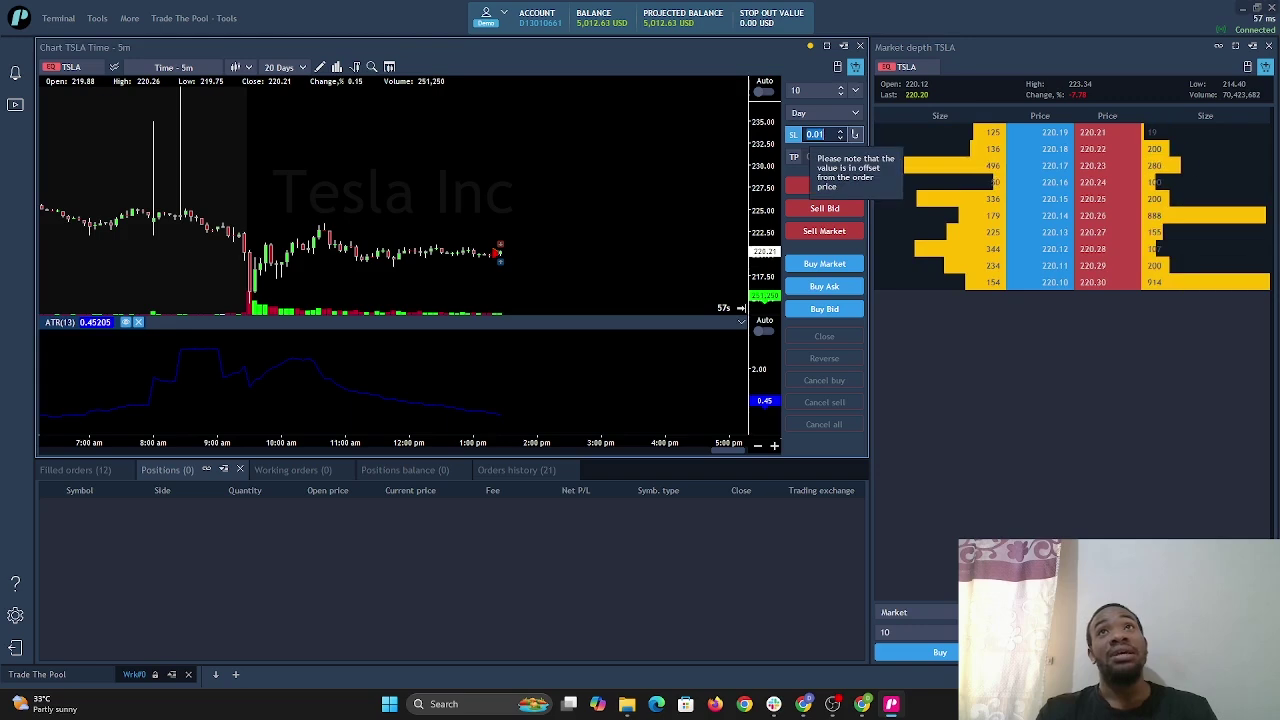
scroll(390, 200, up, 3)
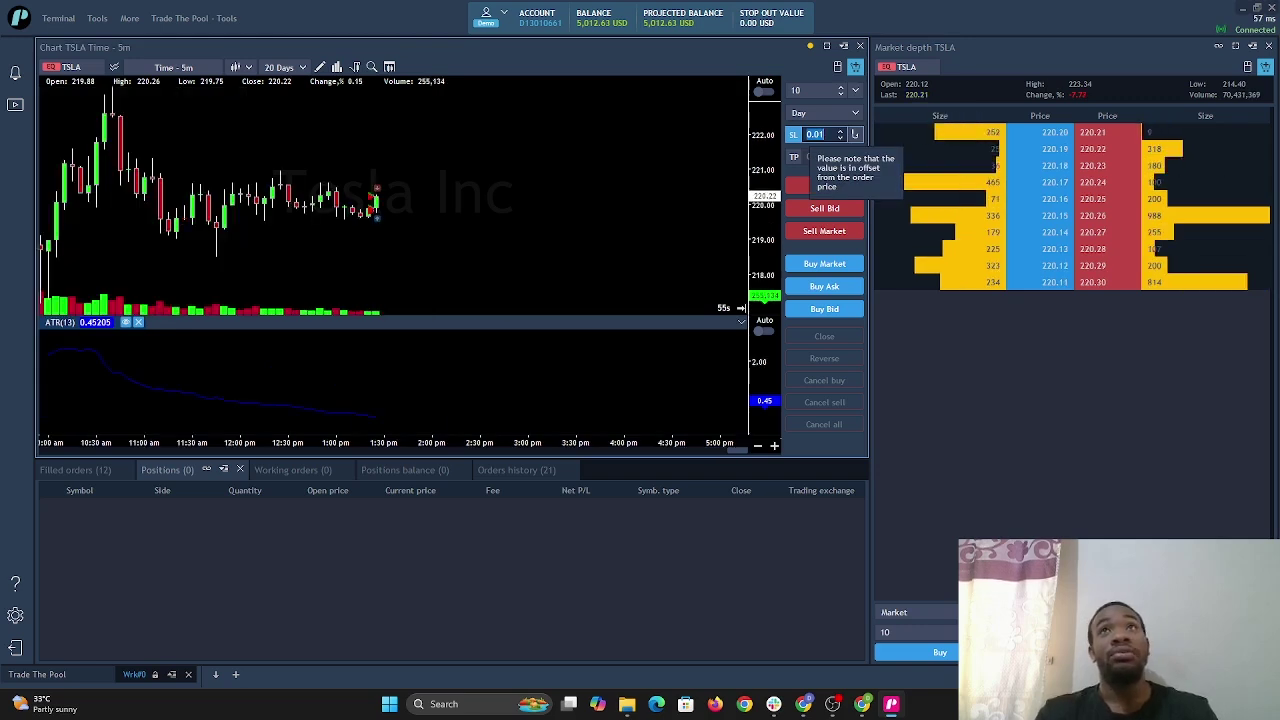
key(BackSpace)
text(0)
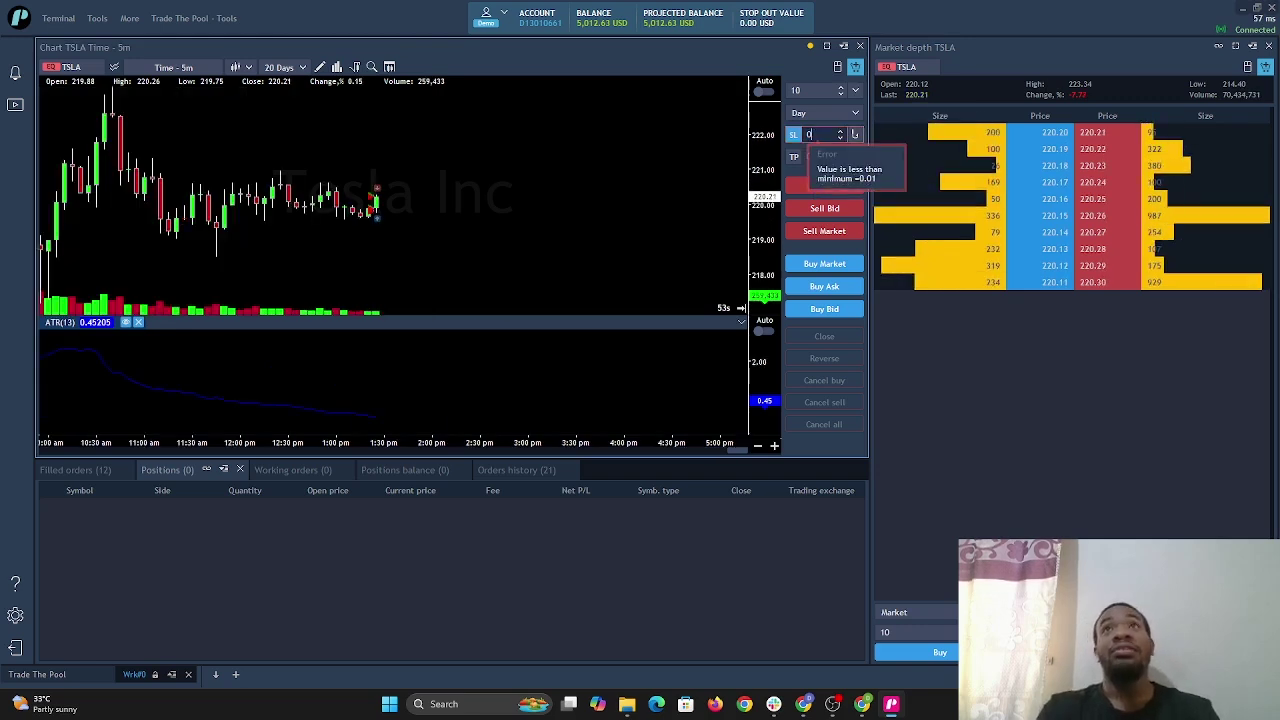
key(BackSpace)
text(1)
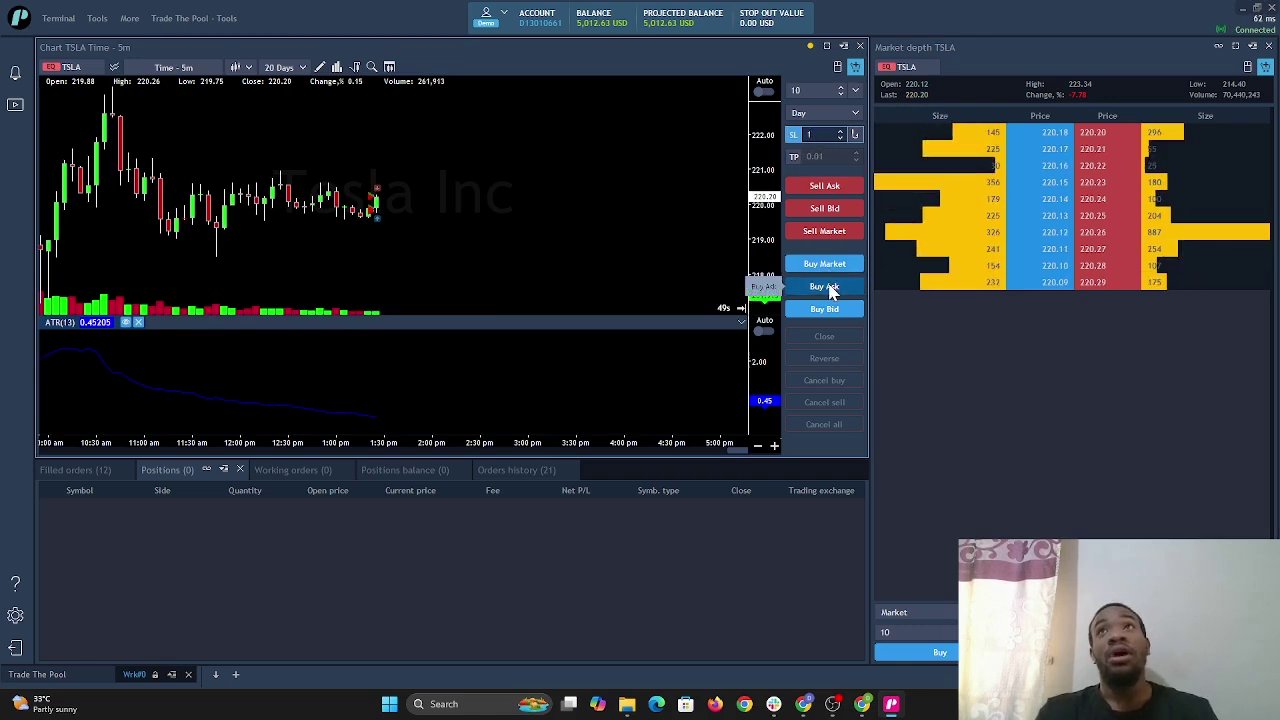
key(BackSpace)
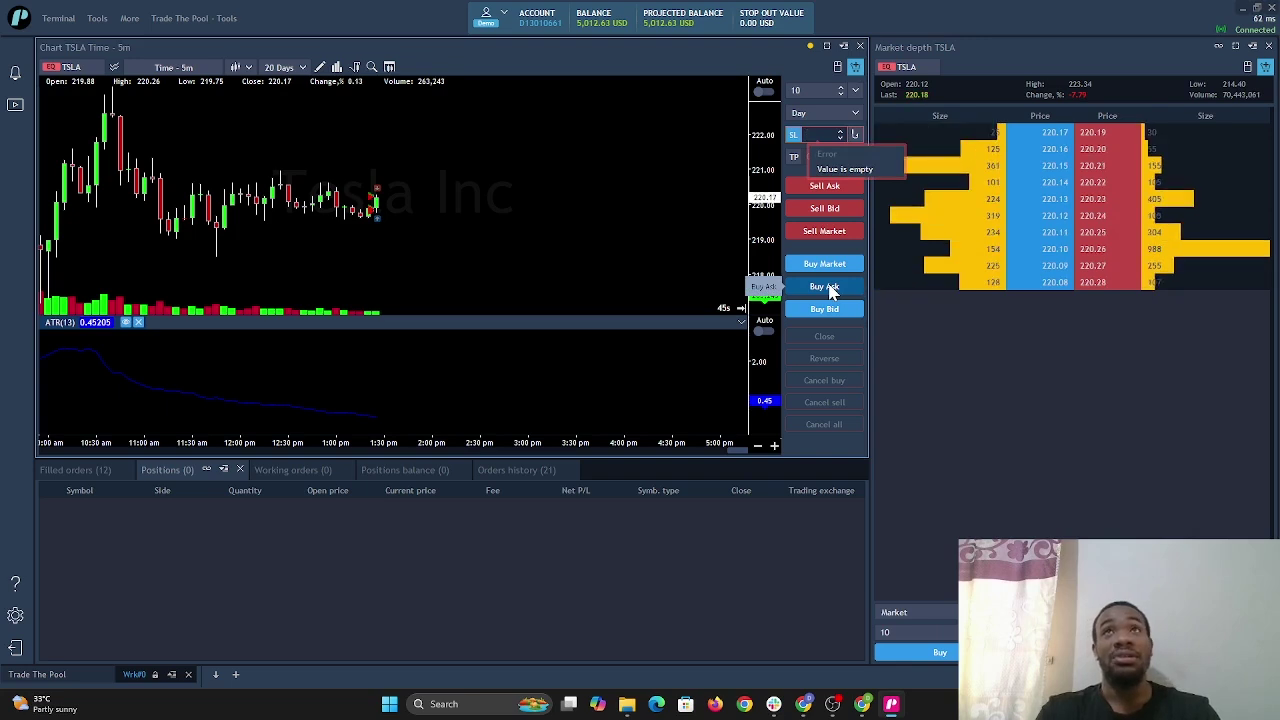
text(2)
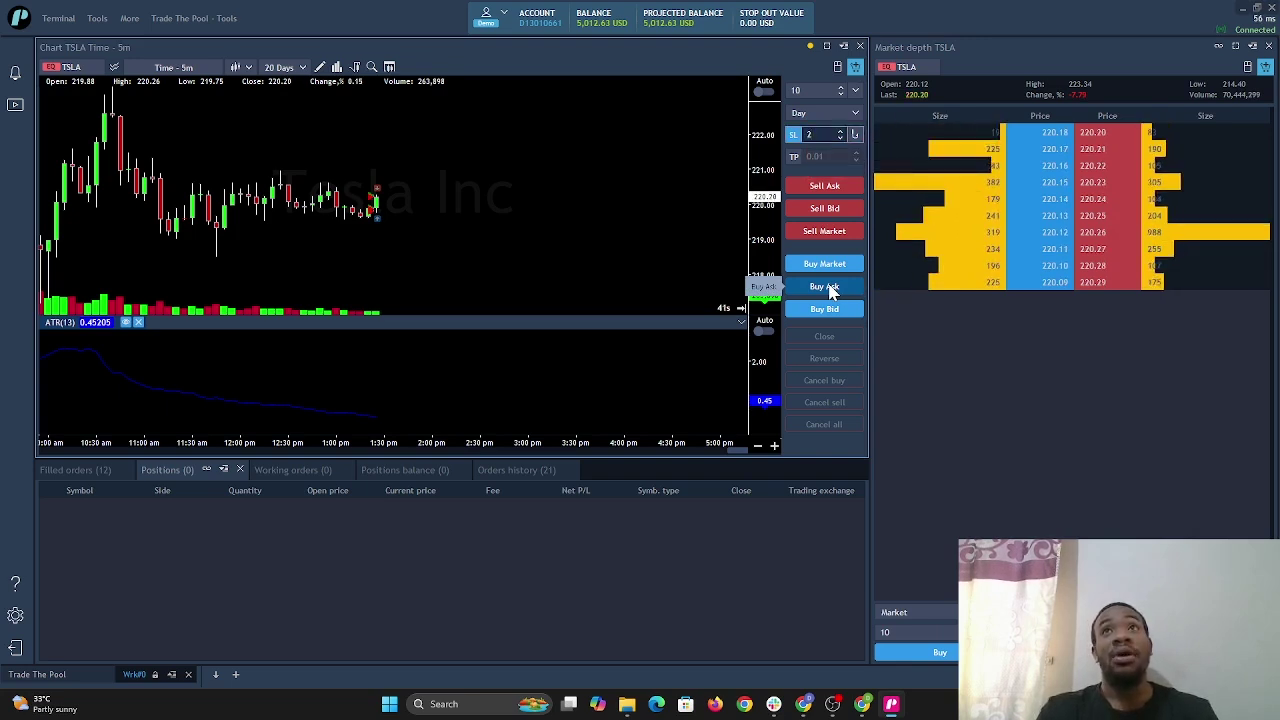
Buy 10 TSLA shares at the ask, and unwind the trade by cancelling all working orders and closing the full position
click(825, 287)
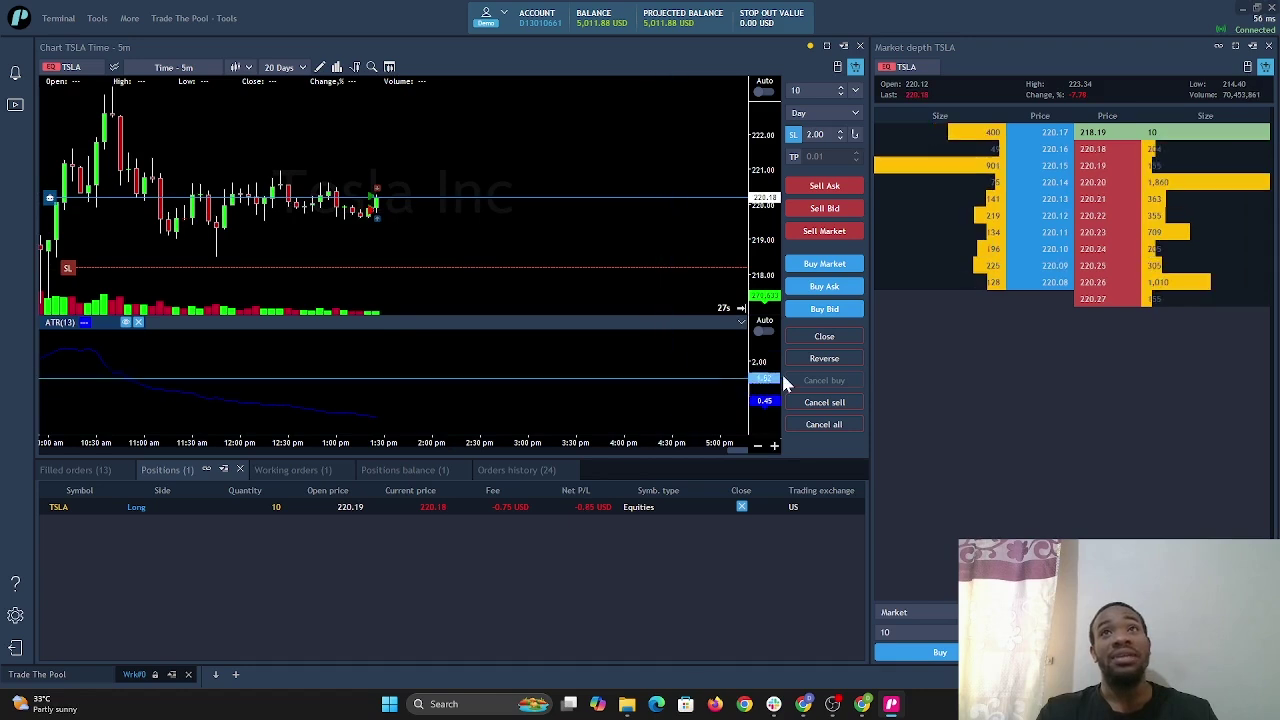
click(835, 425)
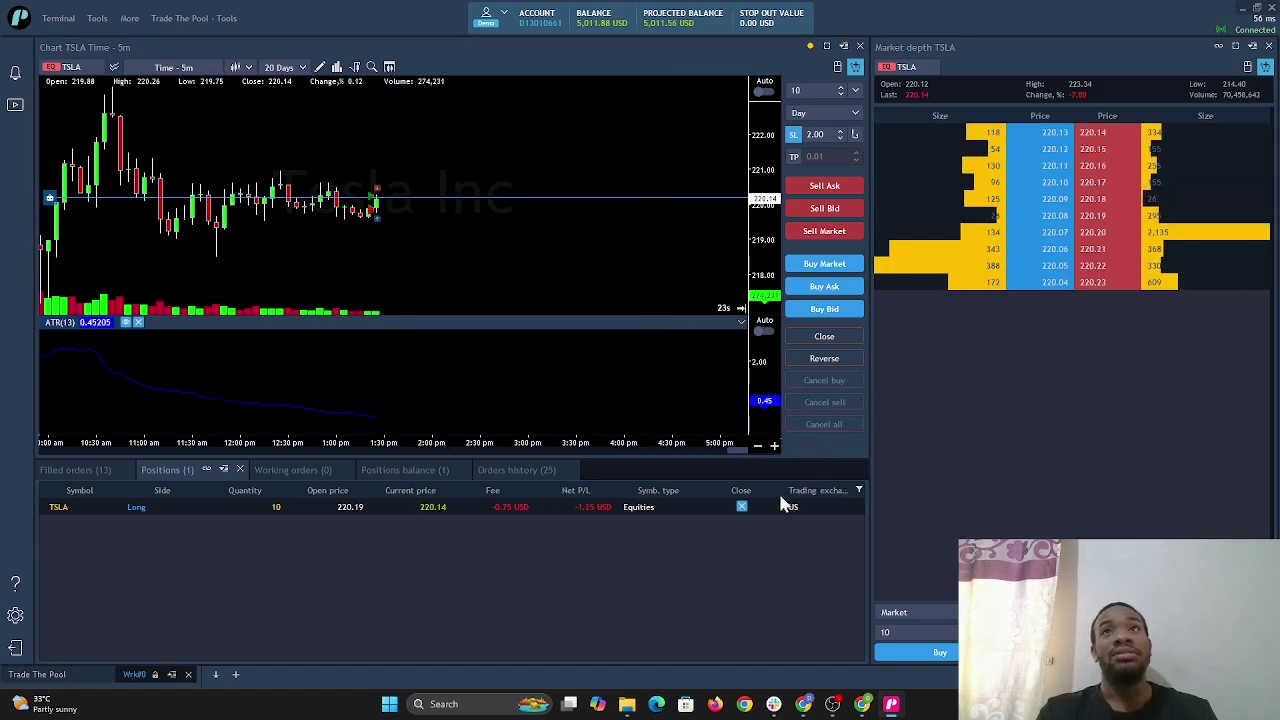
click(742, 507)
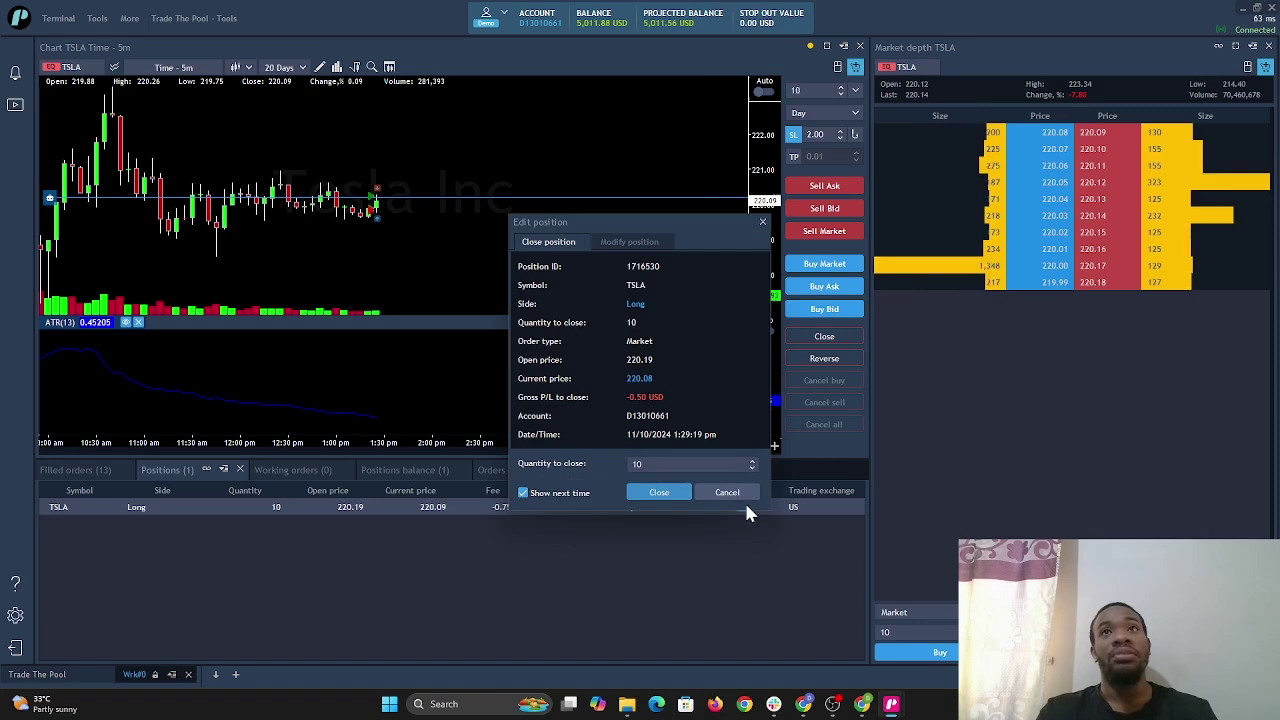
click(661, 494)
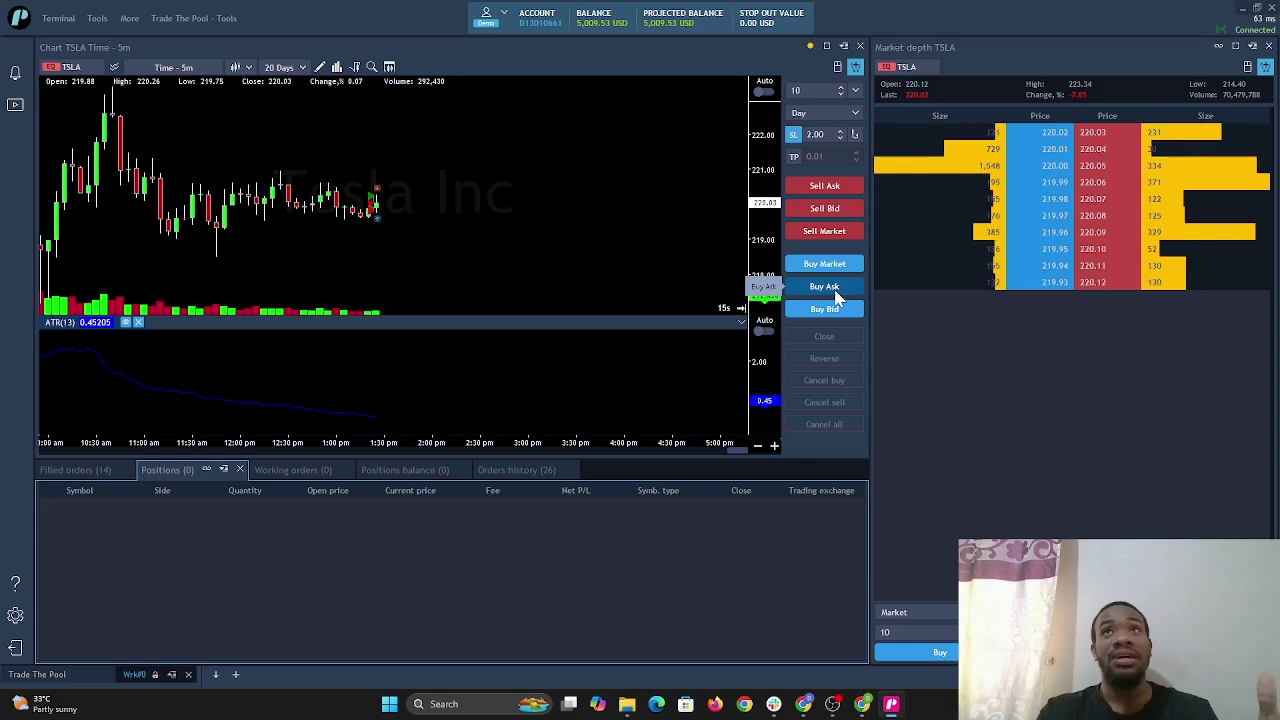
Enable the take profit for TSLA chart orders and set its offset to 6
click(793, 156)
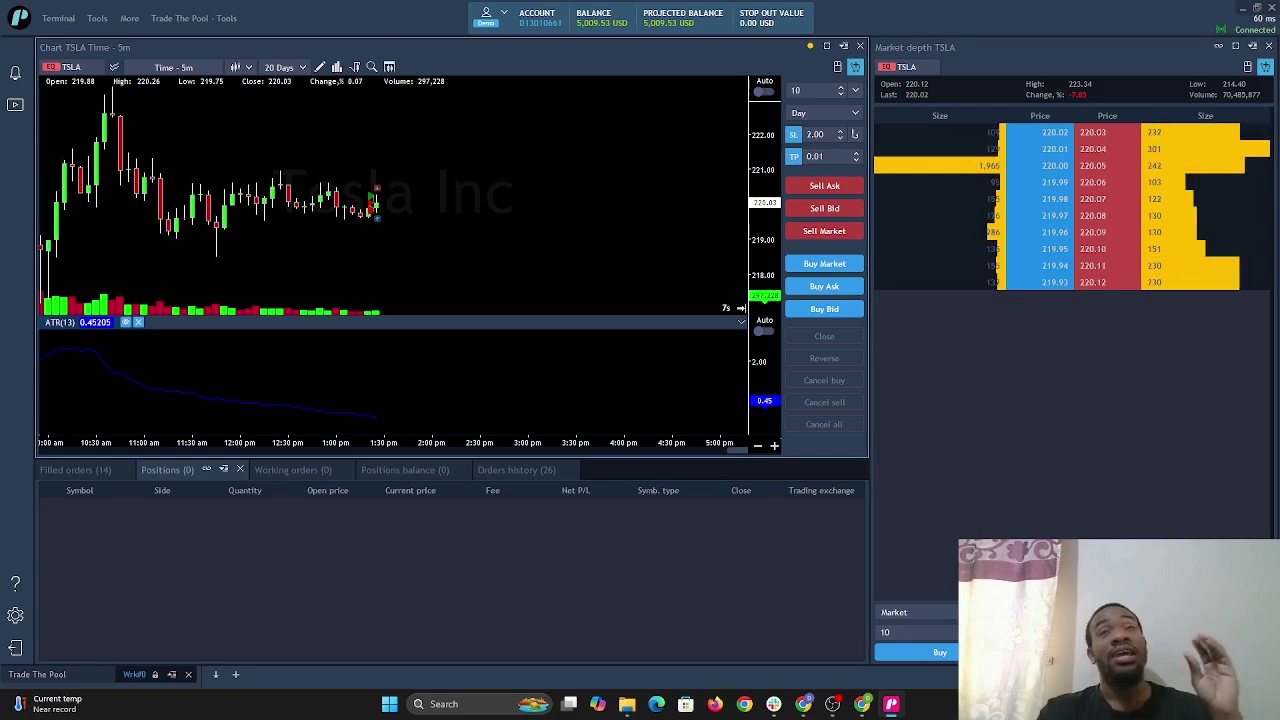
key(BackSpace)
key(BackSpace)
key(BackSpace)
key(BackSpace)
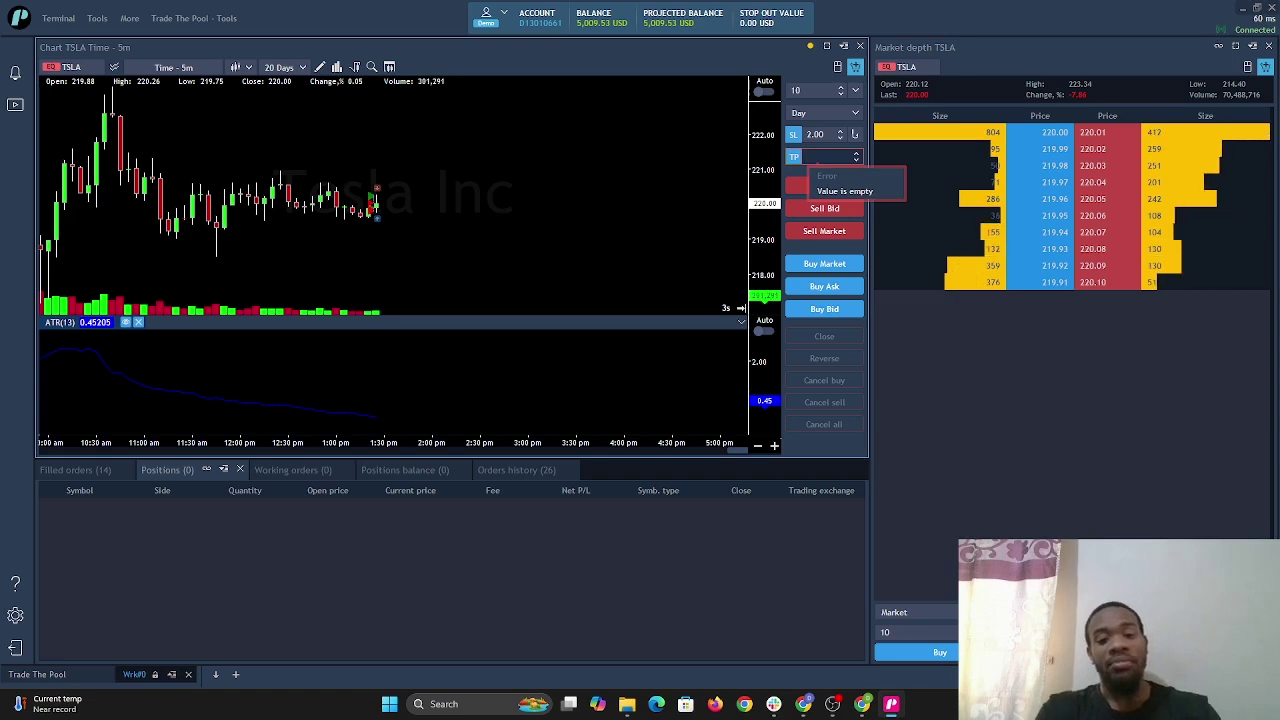
text(6)
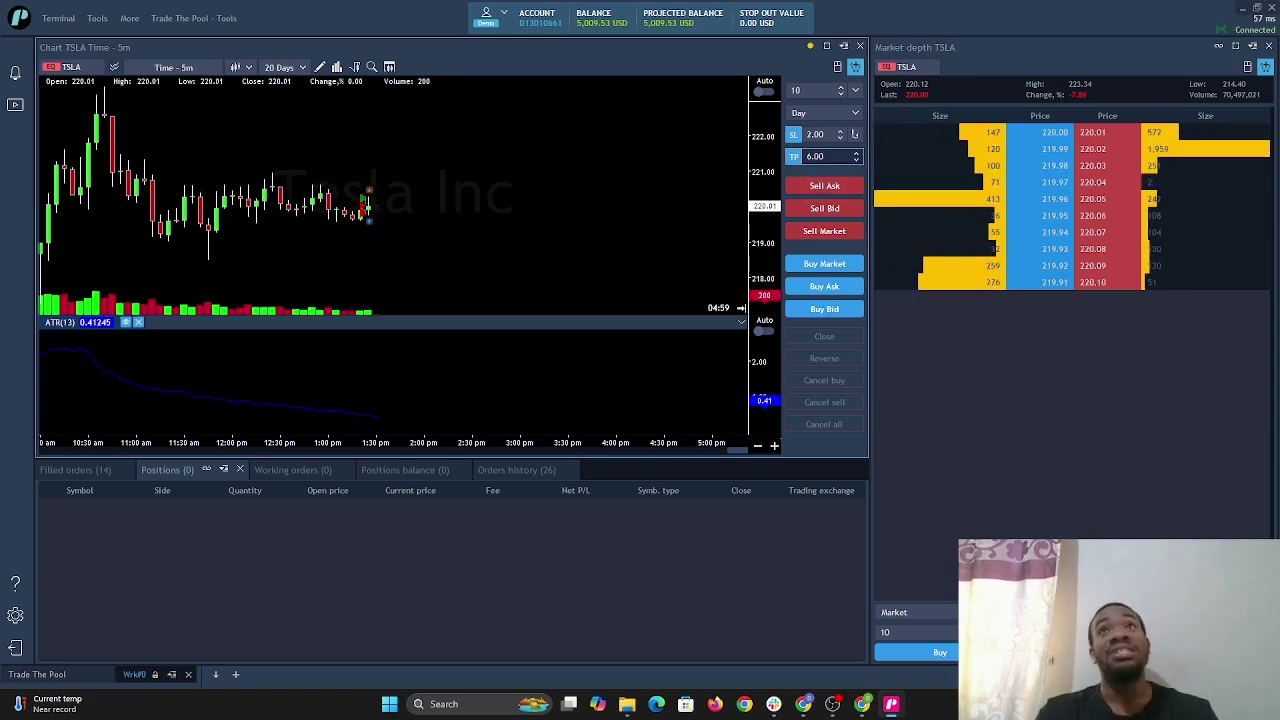
Buy 10 TSLA shares at the ask with the stop loss and take profit attached, and close the whole position from the Positions list
click(826, 288)
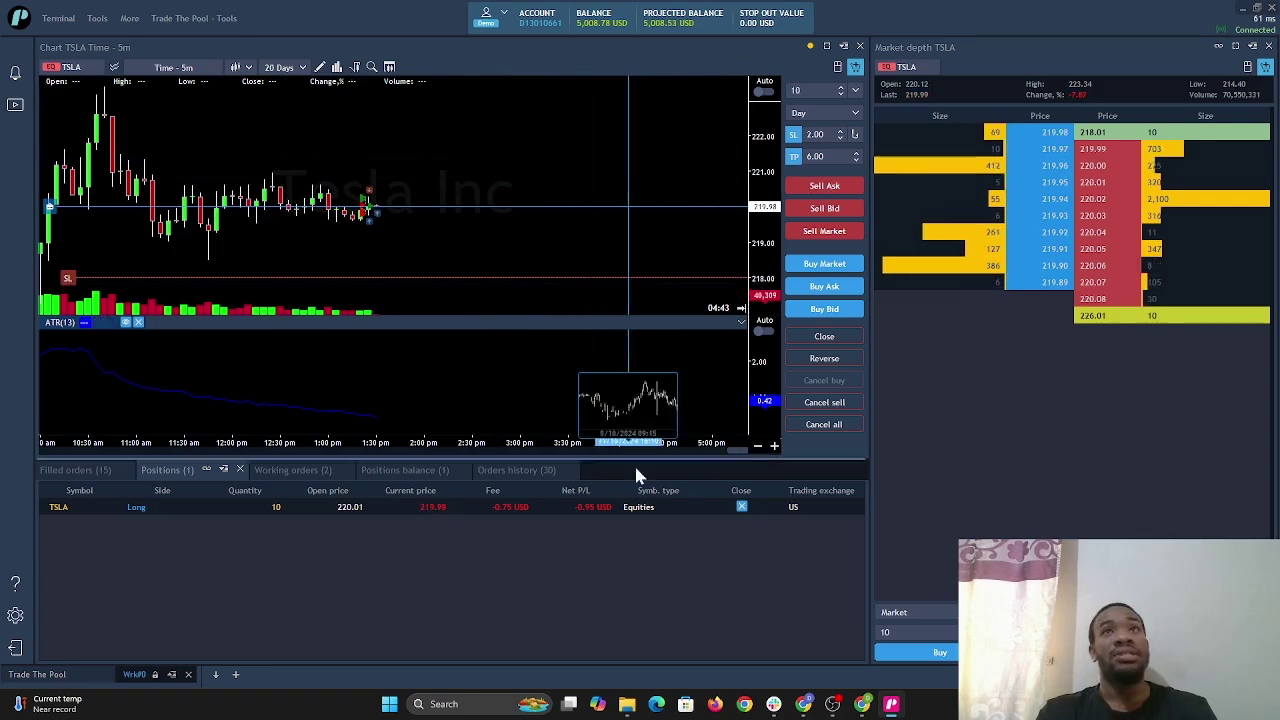
click(741, 508)
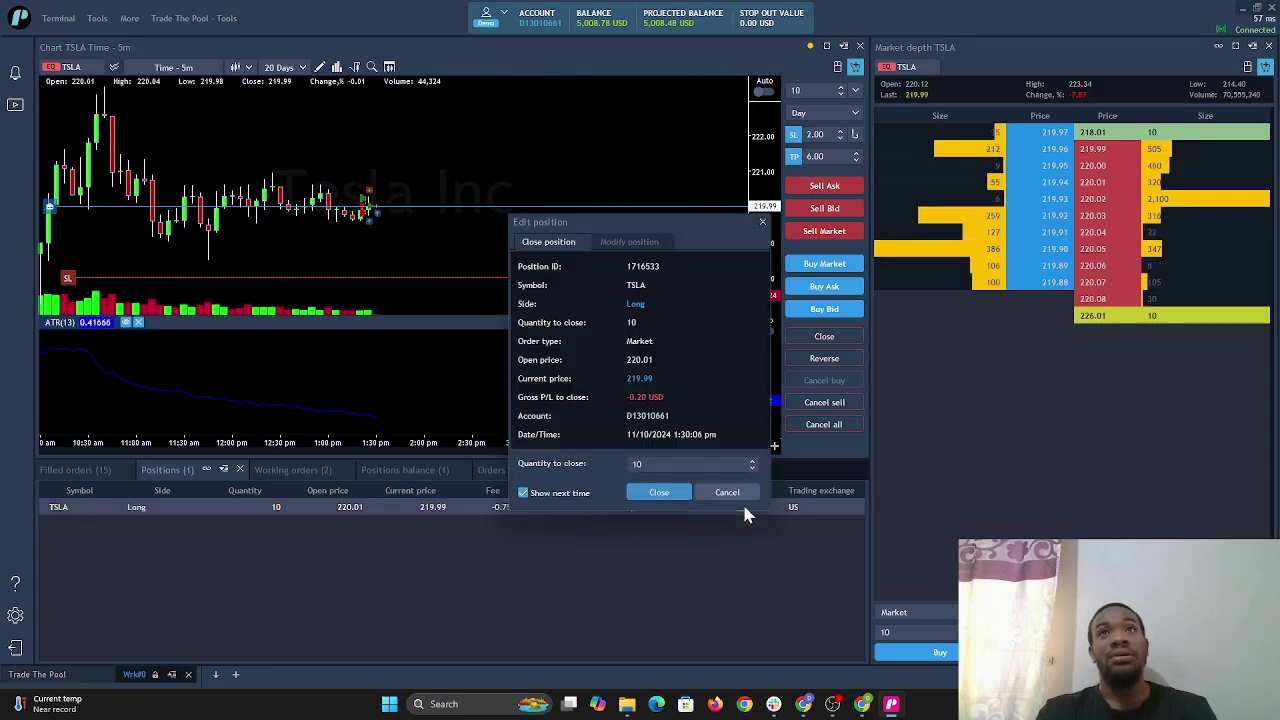
click(662, 491)
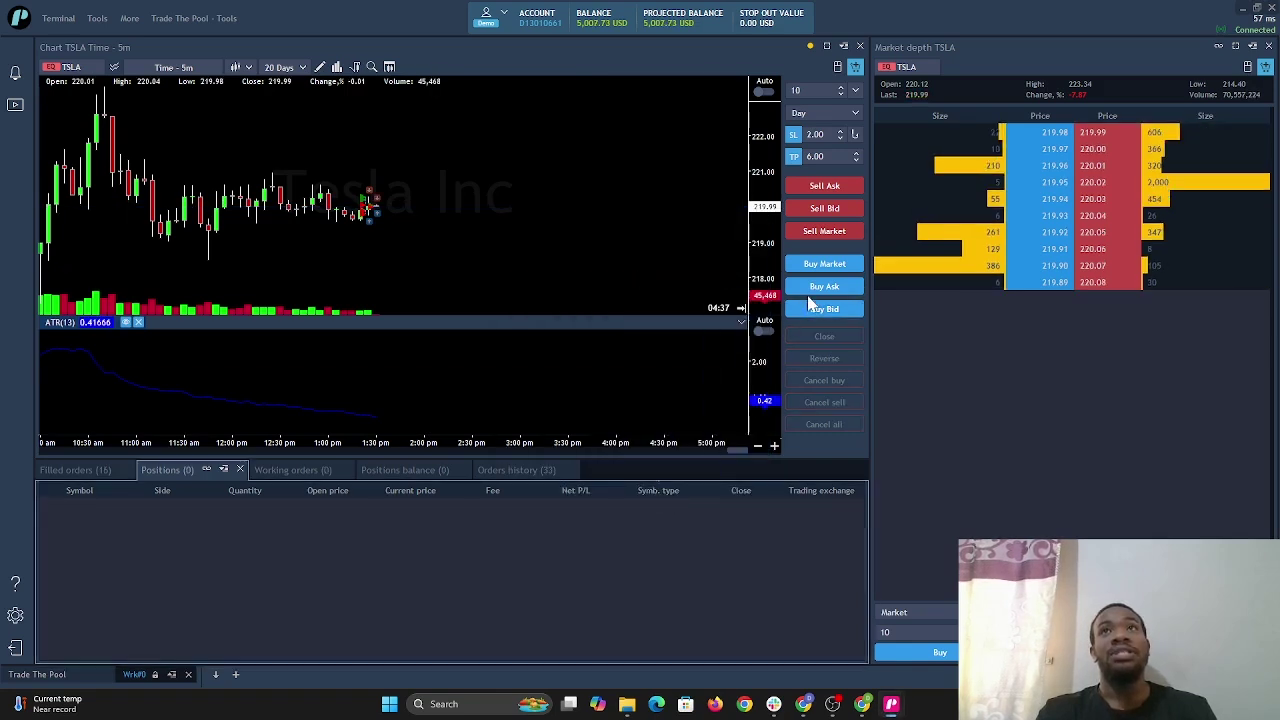
Set the take profit offset to 2.00 and buy 10 TSLA shares at the ask
click(813, 156)
key(BackSpace)
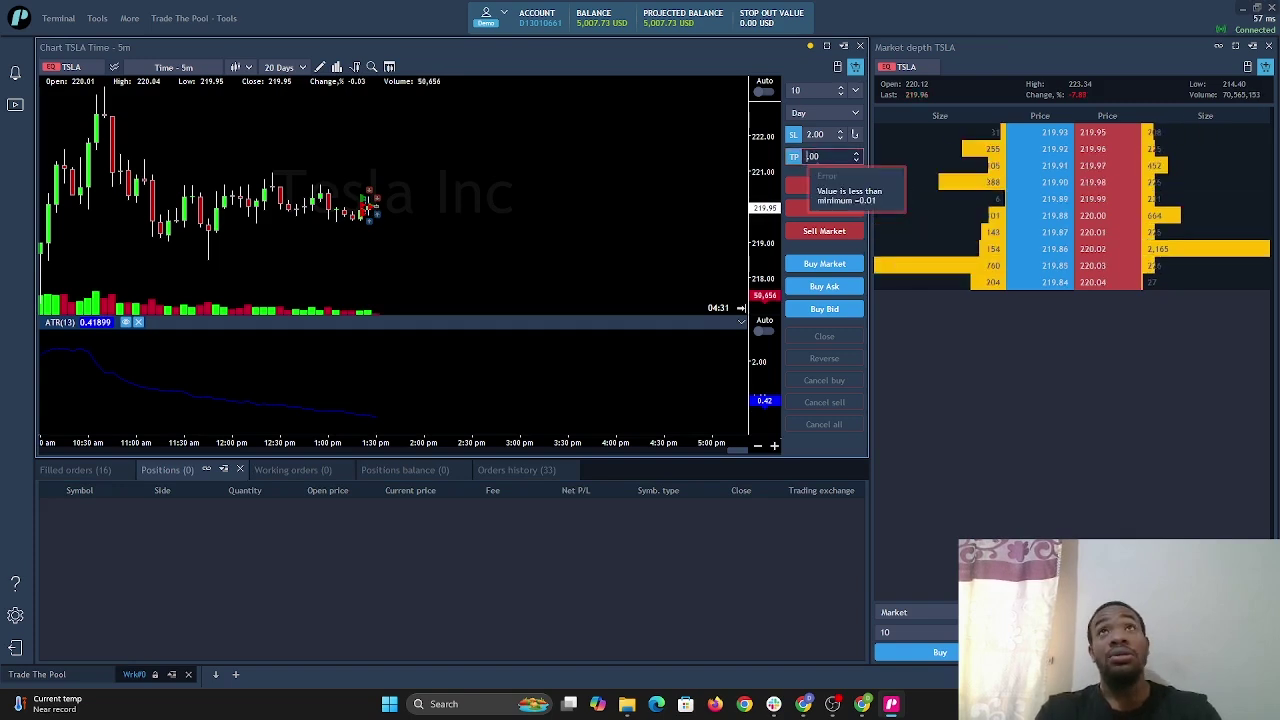
text(2)
click(822, 288)
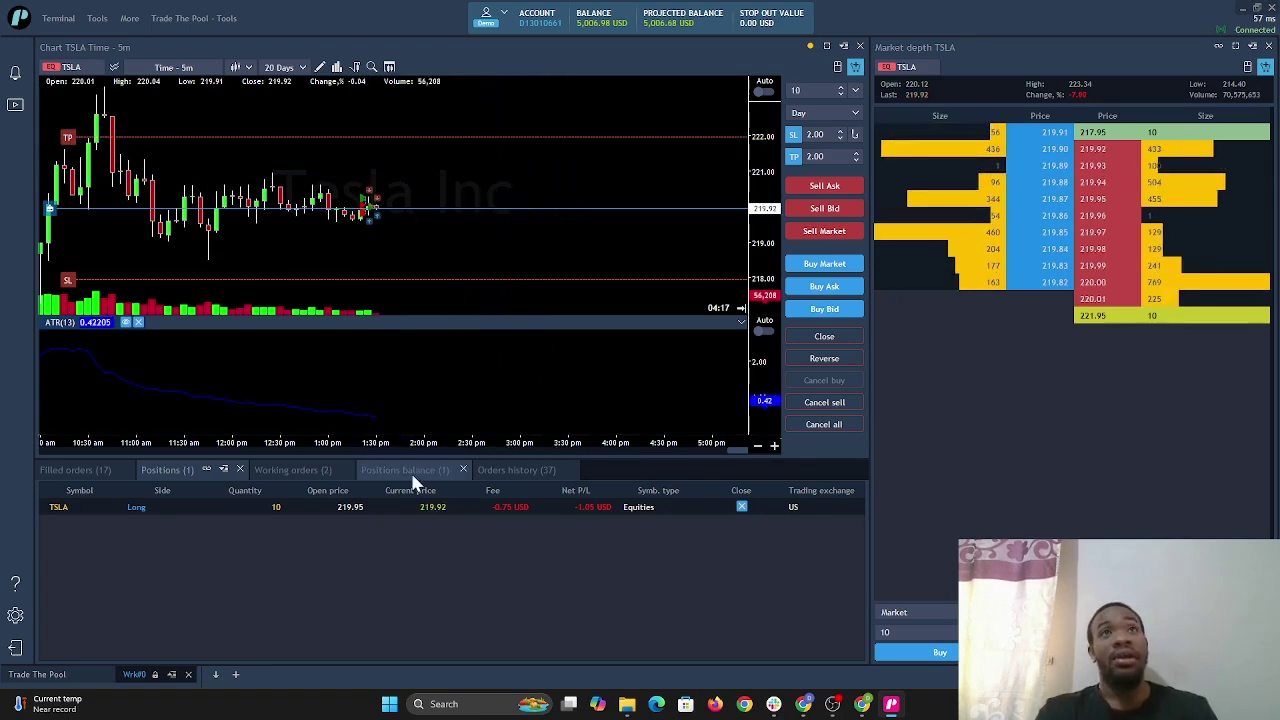
Review the stop-loss and take-profit orders in Orders history, and close the full 10-share TSLA position from the Positions list
click(516, 468)
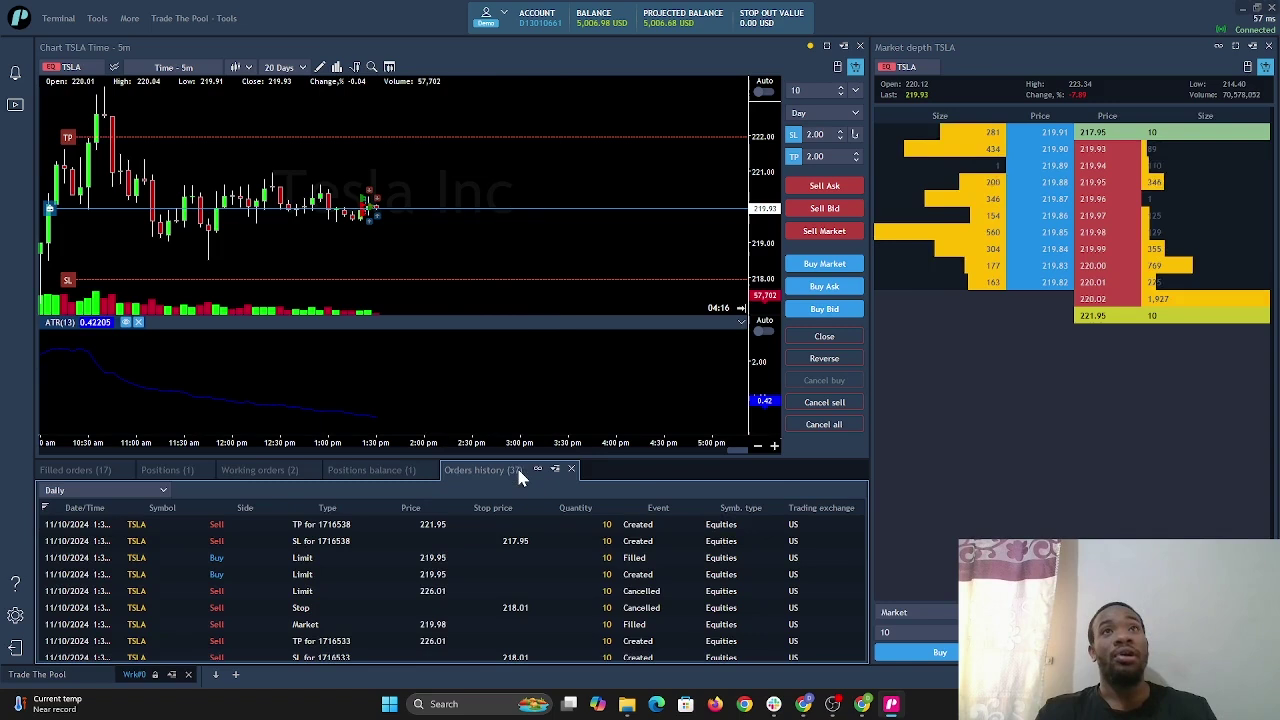
click(313, 541)
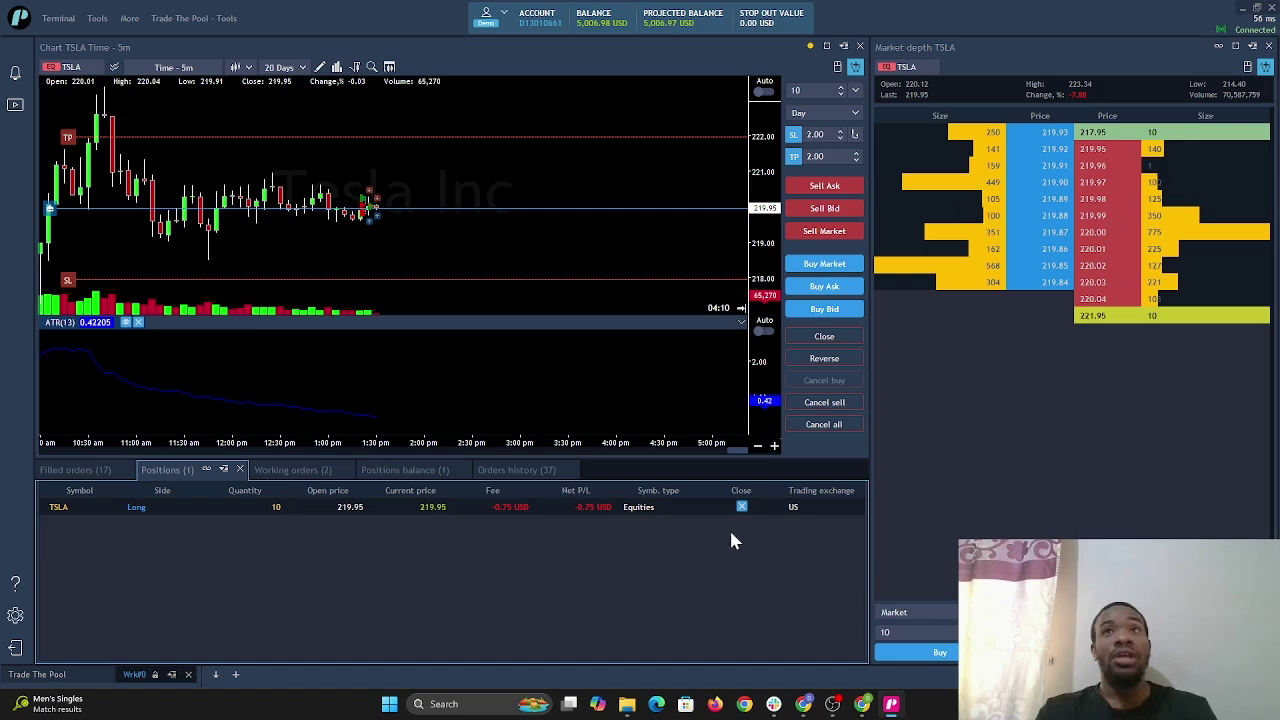
click(740, 509)
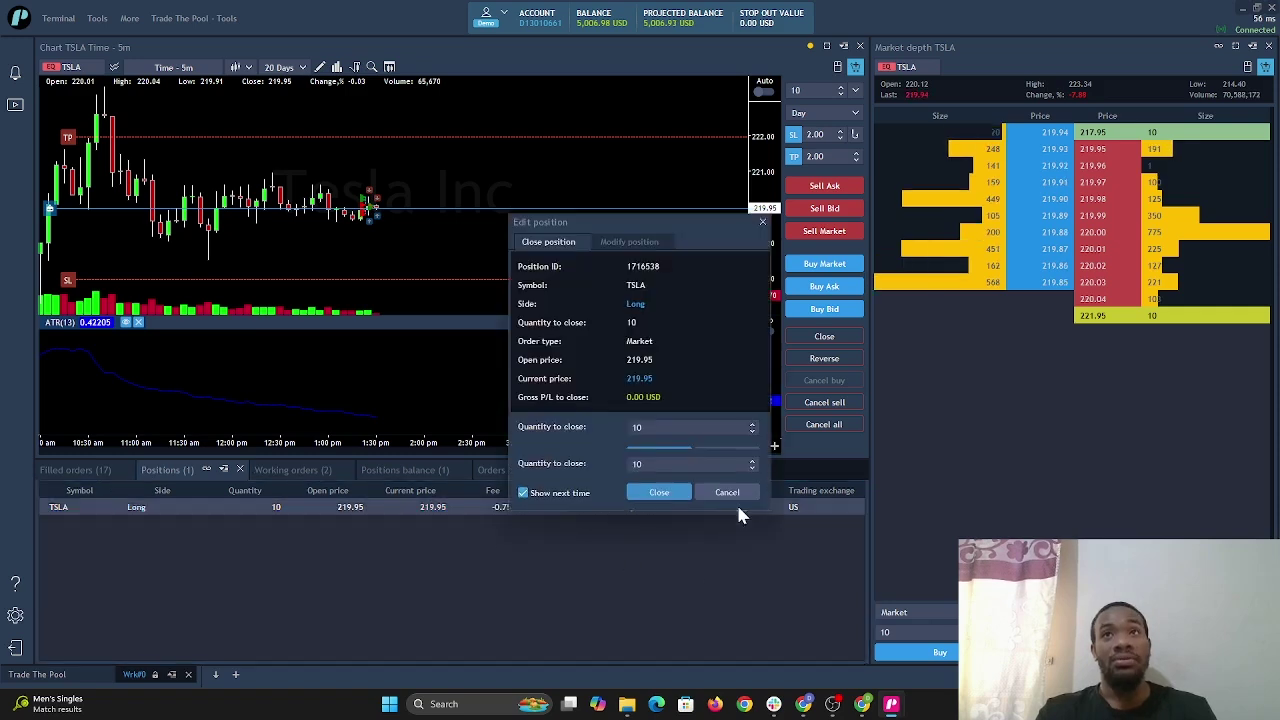
click(669, 491)
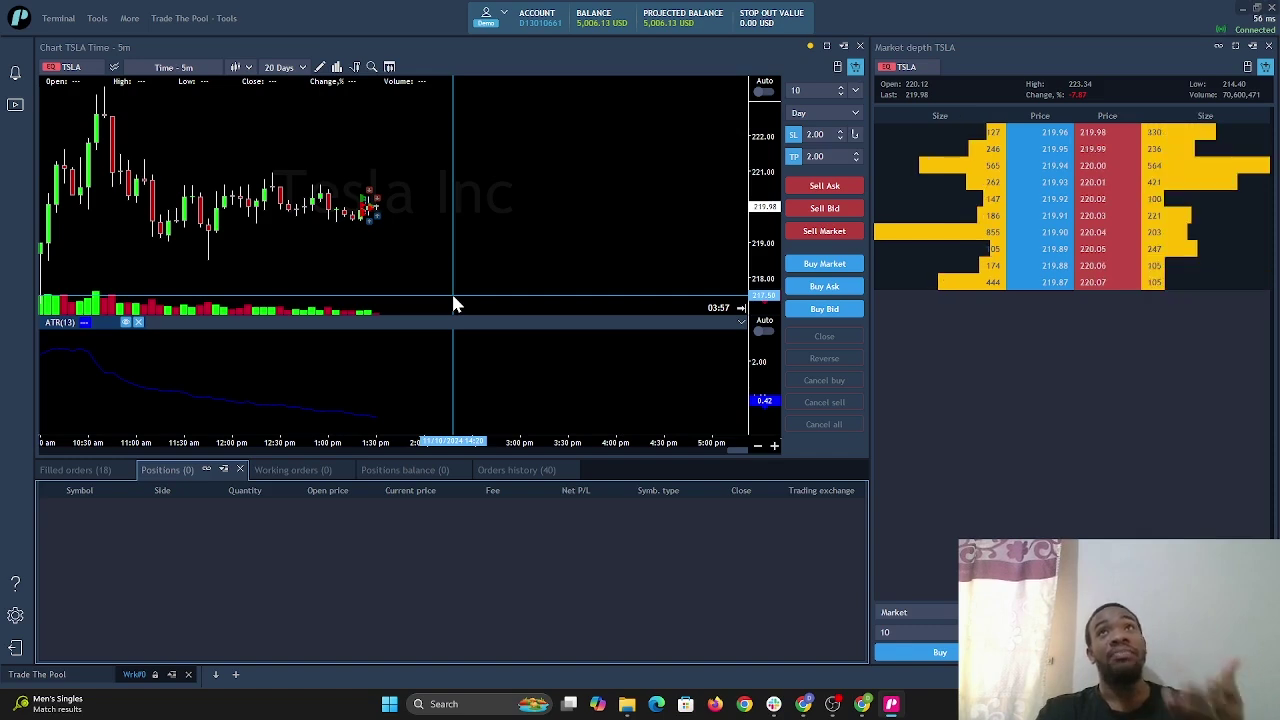
Check the time-in-force options for chart orders and keep Day selected
click(830, 112)
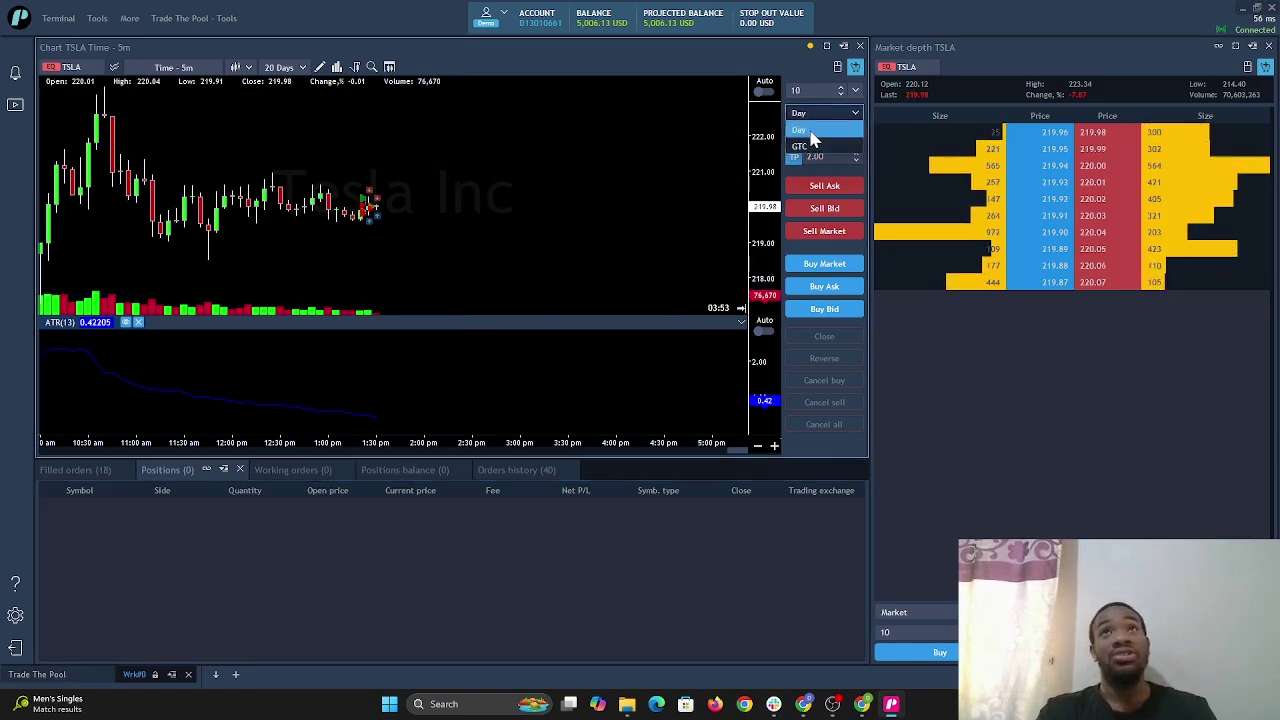
click(811, 131)
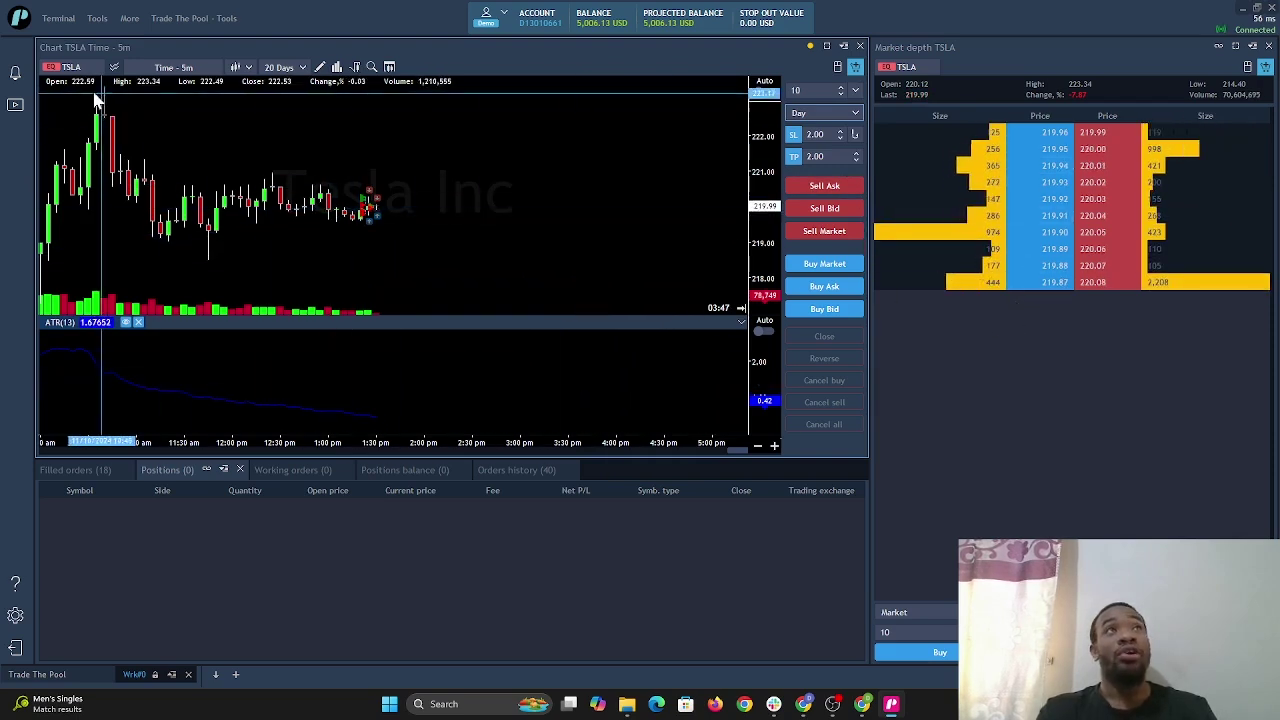
Switch the chart's symbol to NVDA and link the Market depth to the chart through the yellow symbol link
click(70, 67)
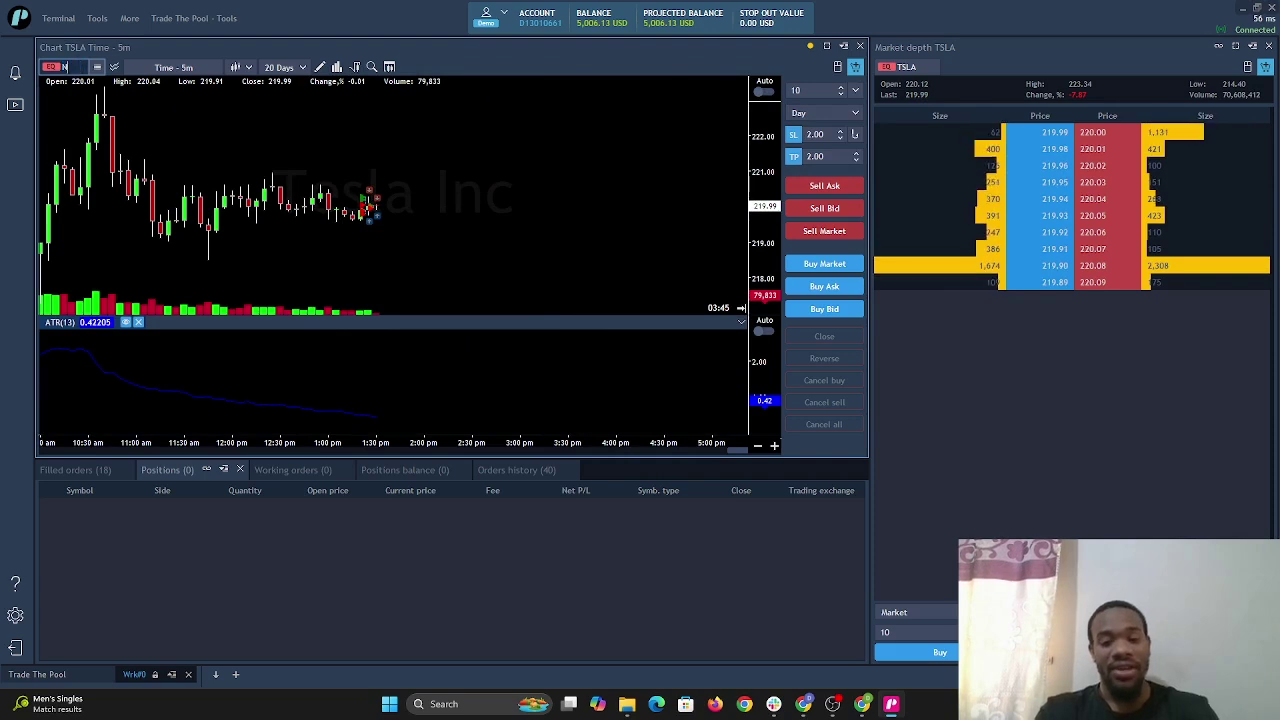
text(NVDA)
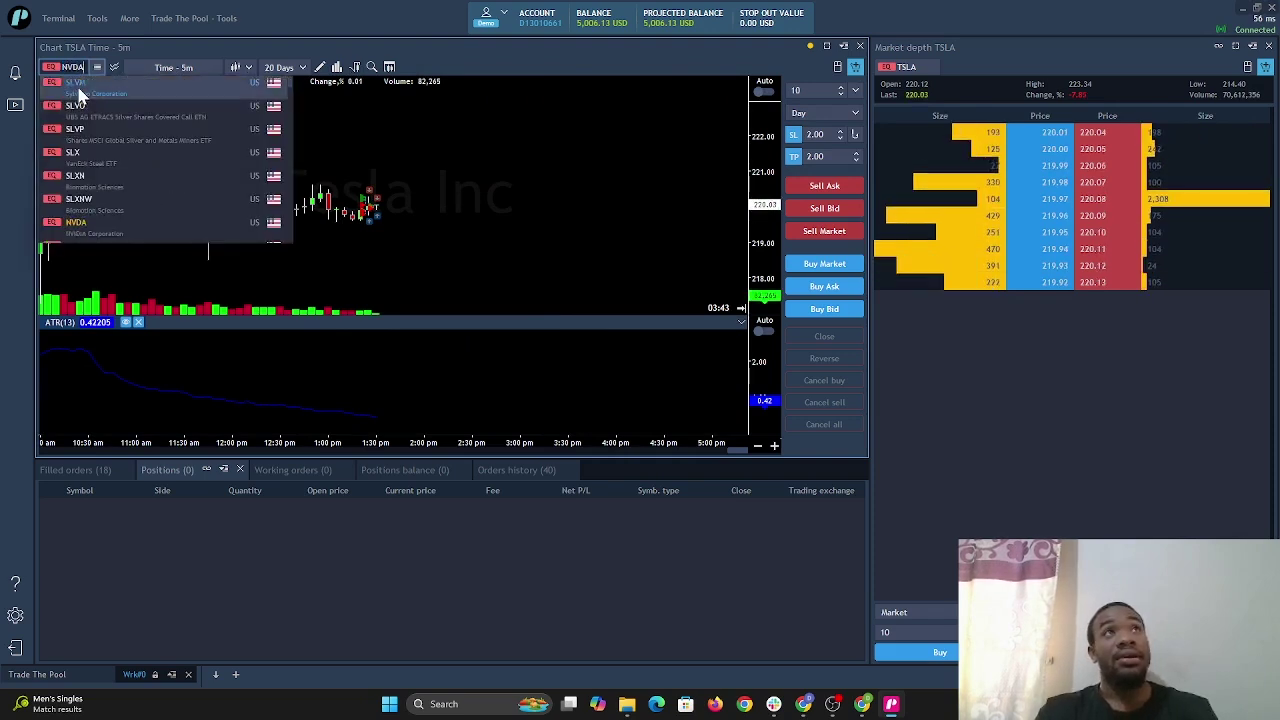
scroll(95, 114, down, 5)
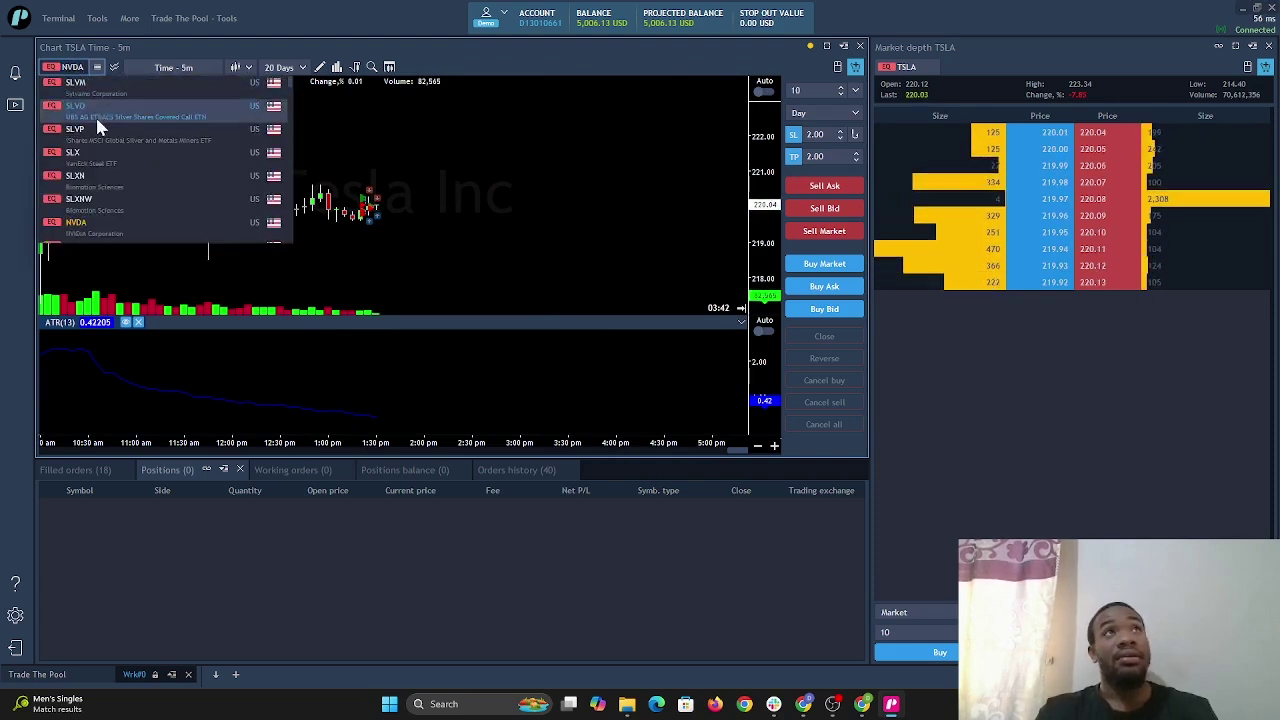
click(80, 220)
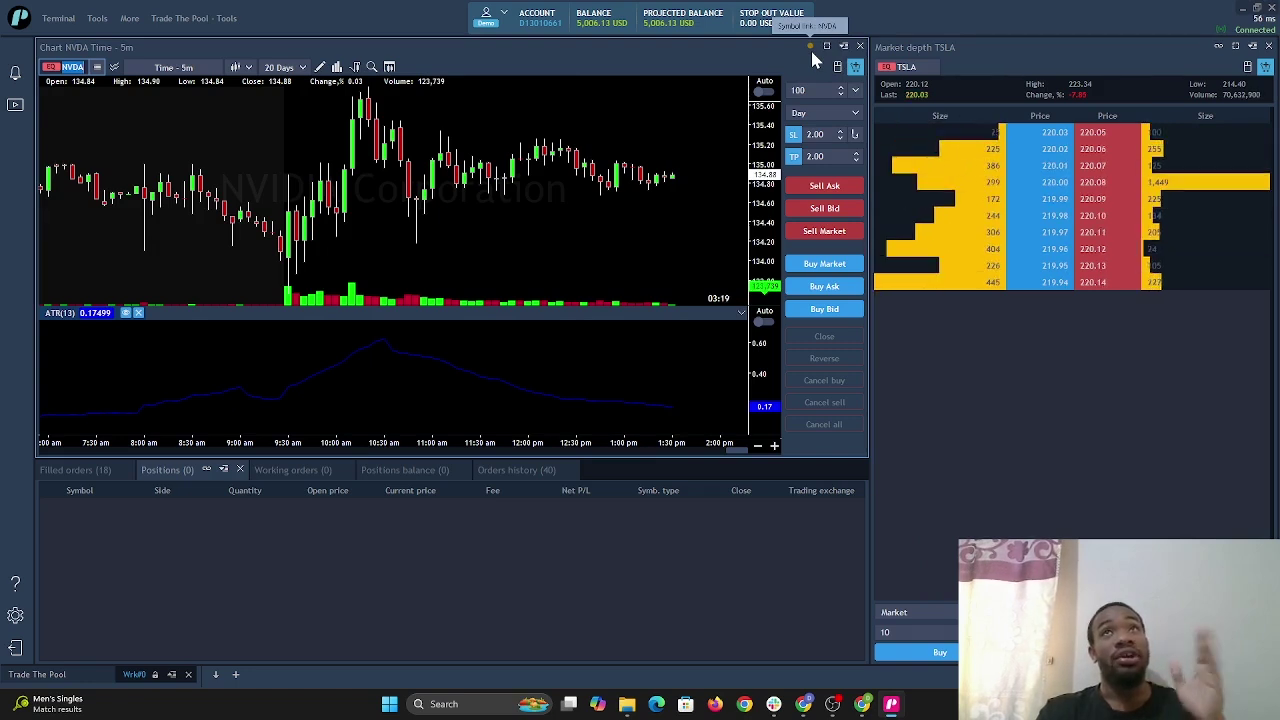
click(1219, 48)
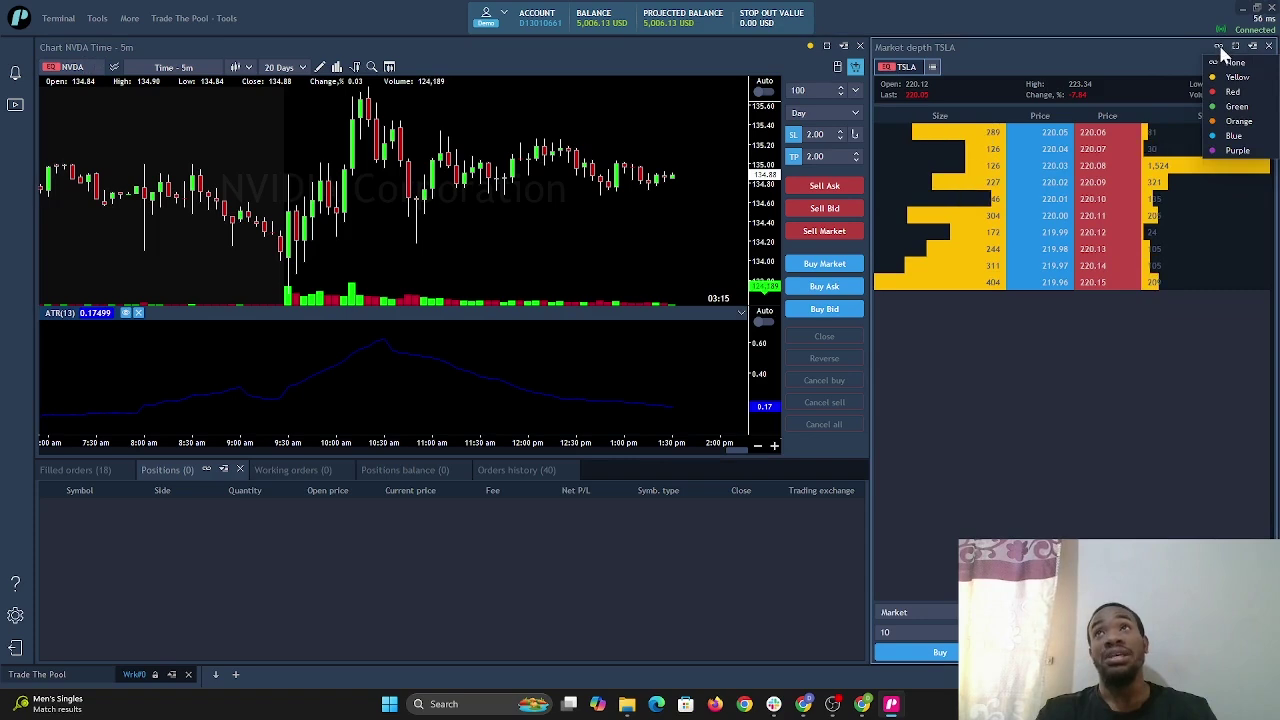
click(1222, 79)
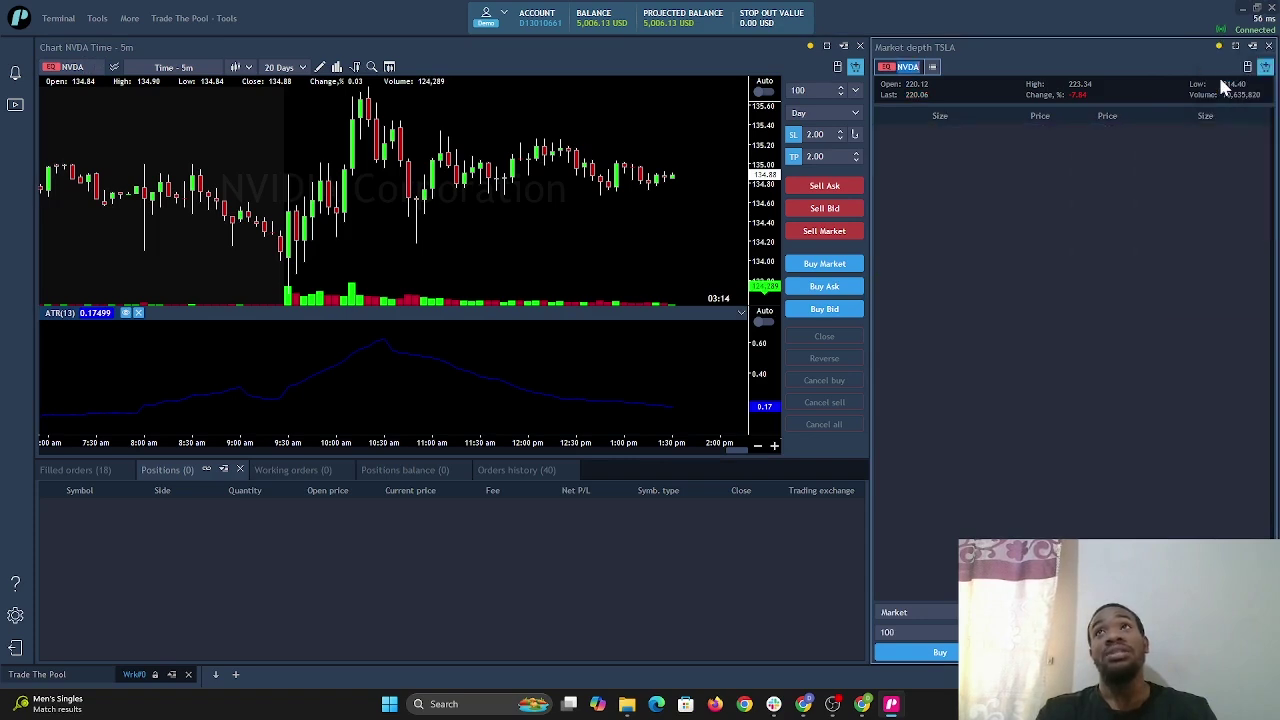